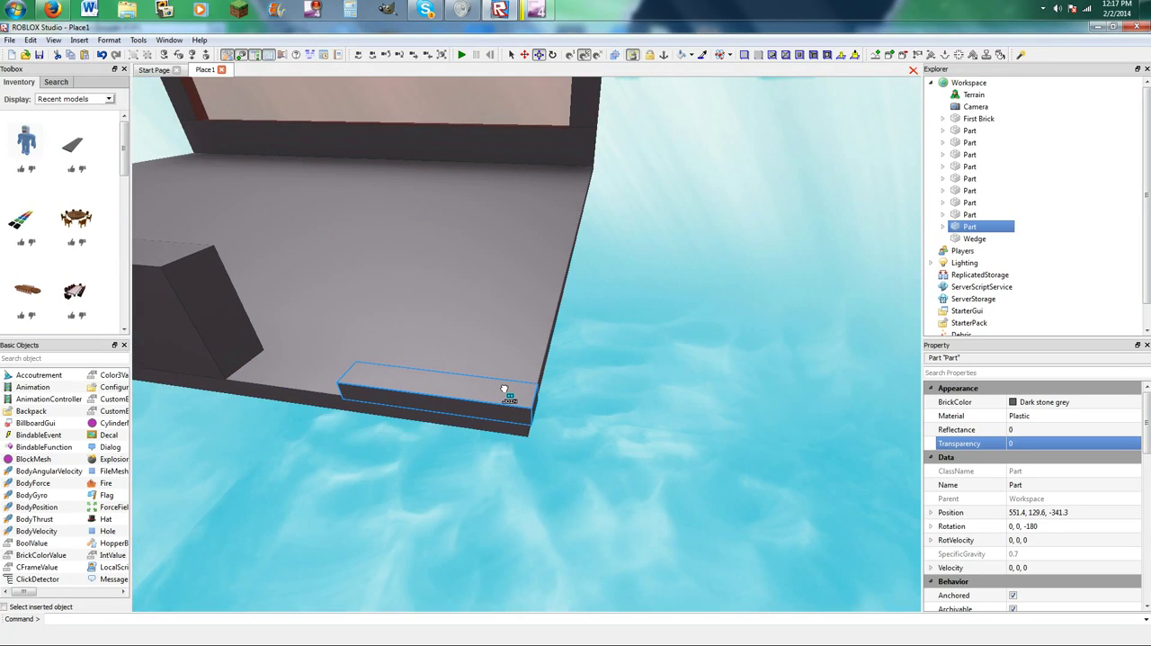
Raise the small block at the floor's front corner into a wall segment and align it with the floor edge.
{"action": "key", "text": "a"}
{"action": "key", "text": "w"}
{"action": "left_click_drag", "start_coordinate": [575, 340], "coordinate": [555, 236]}
{"action": "key", "text": "s"}
{"action": "key", "text": "a"}
{"action": "mouse_move", "coordinate": [537, 321]}
{"action": "left_mouse_down"}
{"action": "mouse_move", "coordinate": [388, 390]}
{"action": "mouse_move", "coordinate": [475, 313]}
{"action": "mouse_move", "coordinate": [465, 324]}
{"action": "mouse_move", "coordinate": [601, 348]}
{"action": "mouse_move", "coordinate": [557, 330]}
{"action": "mouse_move", "coordinate": [527, 338]}
{"action": "left_mouse_up"}
{"action": "key", "text": "d"}
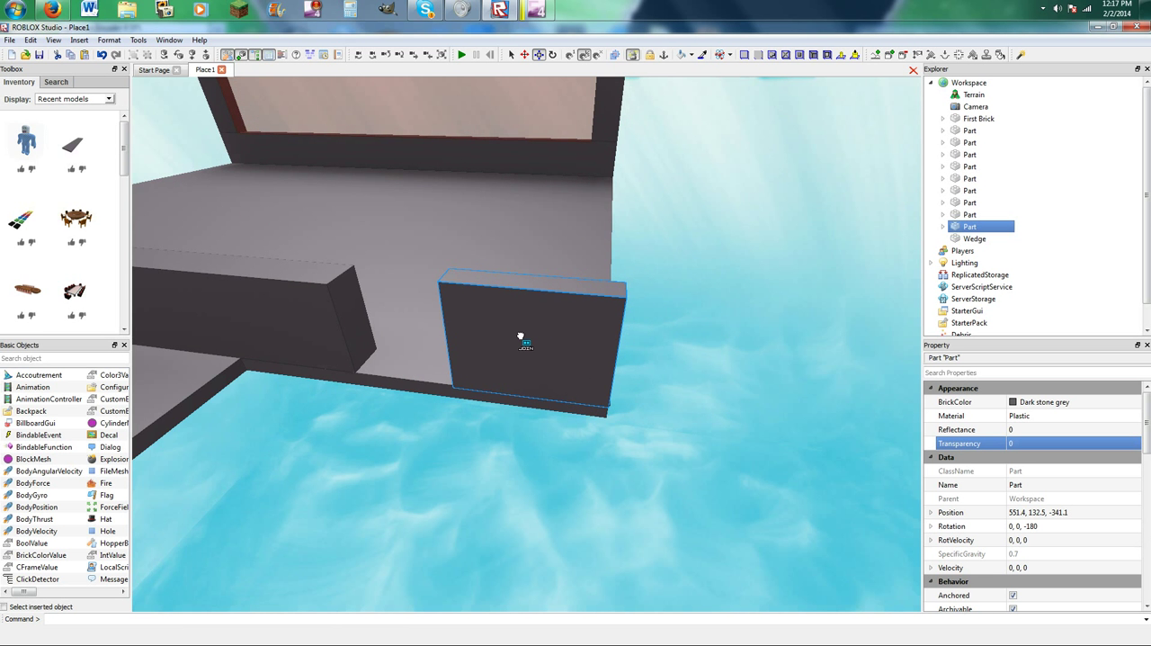
{"action": "key", "text": "d"}
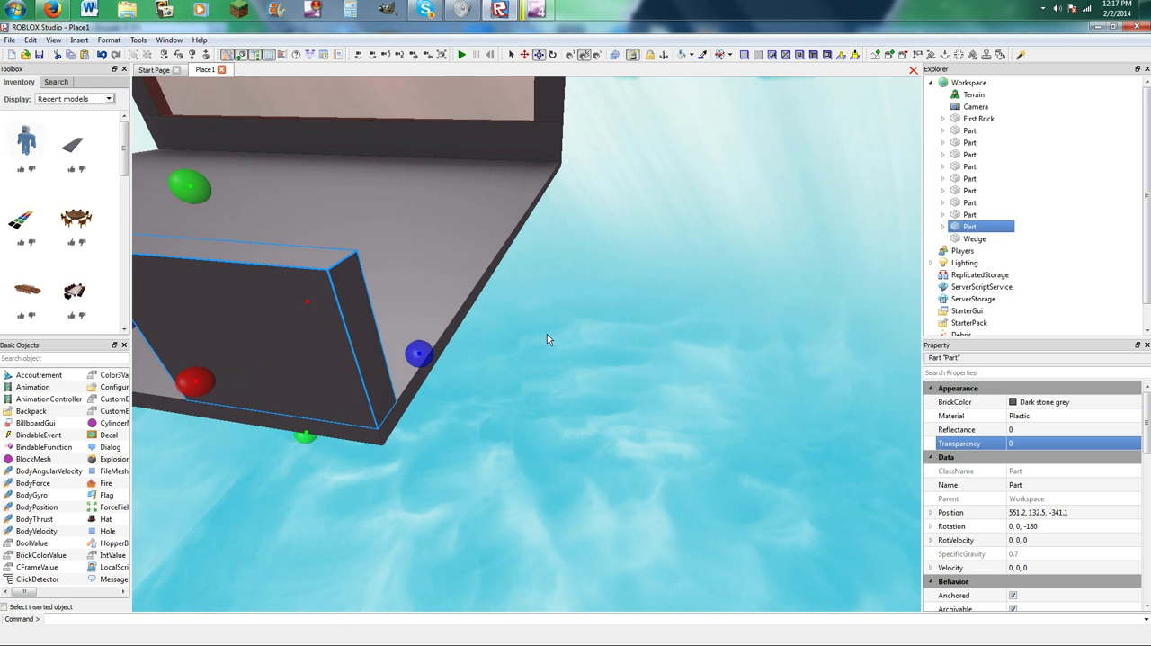
{"action": "key", "text": "a"}
{"action": "key", "text": "s"}
{"action": "left_click_drag", "start_coordinate": [556, 267], "coordinate": [558, 215]}
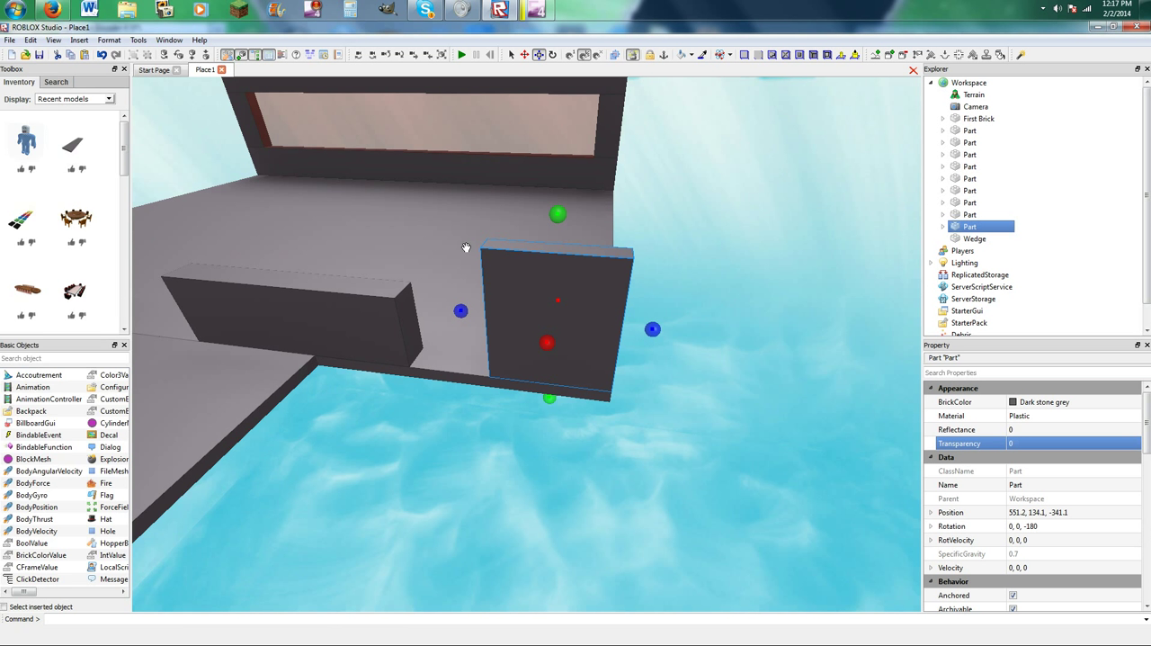
Raise the neighbouring low wall segment, and narrow both it and the corner pillar to widen the doorway gap.
{"action": "left_click", "coordinate": [380, 289]}
{"action": "left_click_drag", "start_coordinate": [275, 253], "coordinate": [281, 139]}
{"action": "left_click", "coordinate": [530, 274]}
{"action": "left_click_drag", "start_coordinate": [467, 309], "coordinate": [491, 303]}
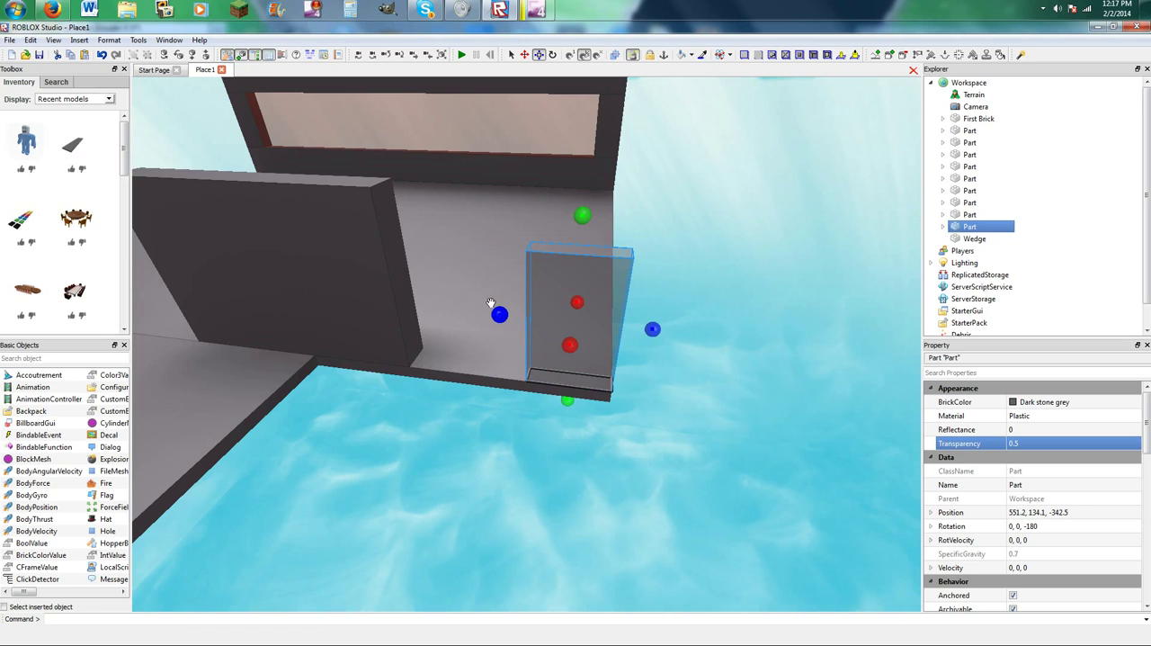
{"action": "left_click", "coordinate": [400, 287]}
{"action": "left_click_drag", "start_coordinate": [427, 285], "coordinate": [401, 293]}
{"action": "left_click", "coordinate": [217, 143]}
Duplicate the corner pillar and resize the copy into a raised lintel block aligned with the neighbouring wall's doorway end.
{"action": "left_click", "coordinate": [570, 321]}
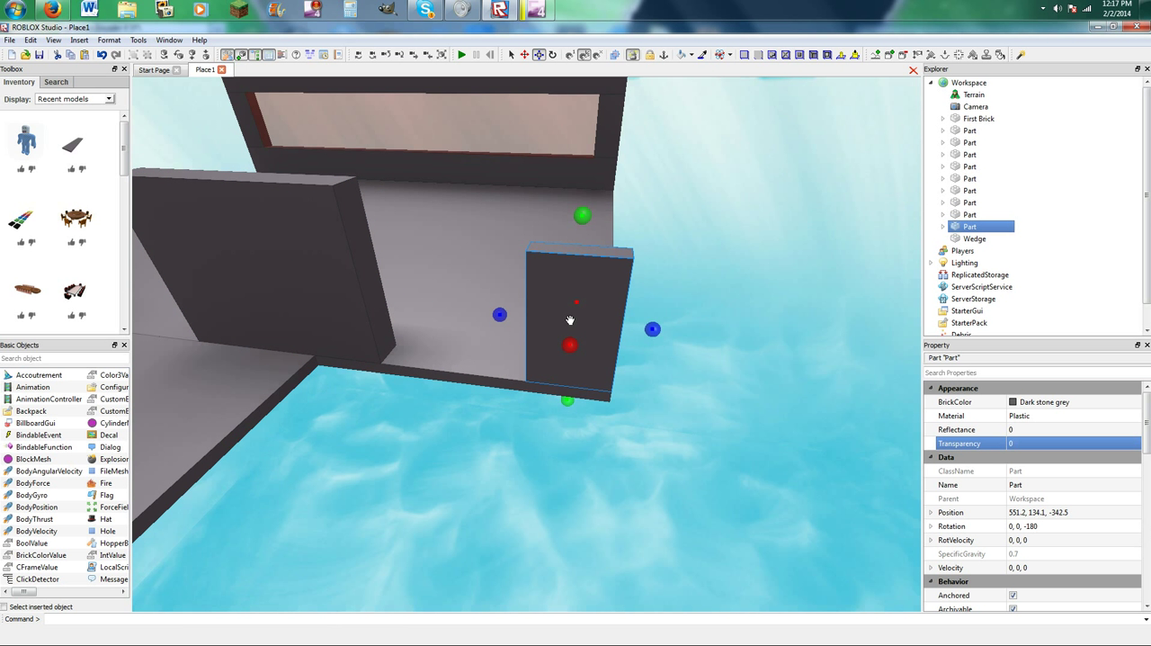
{"action": "key", "text": "ctrl+d"}
{"action": "left_click_drag", "start_coordinate": [557, 292], "coordinate": [311, 390]}
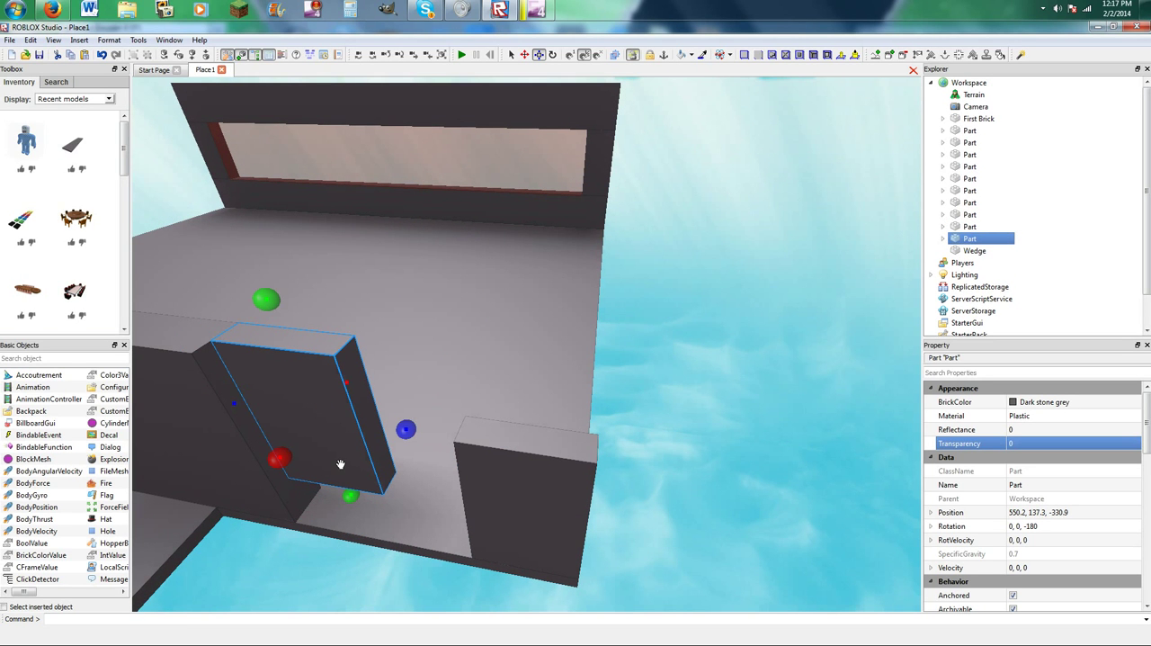
{"action": "left_click_drag", "start_coordinate": [349, 499], "coordinate": [292, 369]}
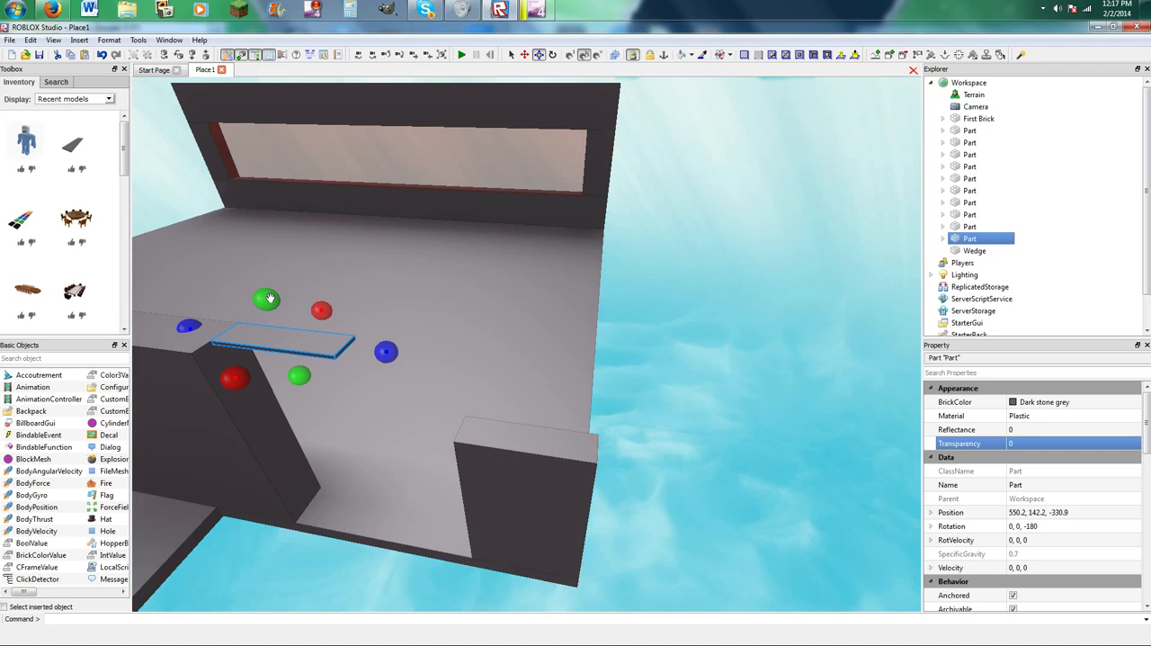
{"action": "left_click_drag", "start_coordinate": [270, 298], "coordinate": [272, 187]}
{"action": "scroll", "coordinate": [283, 315], "scroll_direction": "down", "scroll_amount": 2}
{"action": "left_click_drag", "start_coordinate": [320, 338], "coordinate": [306, 349]}
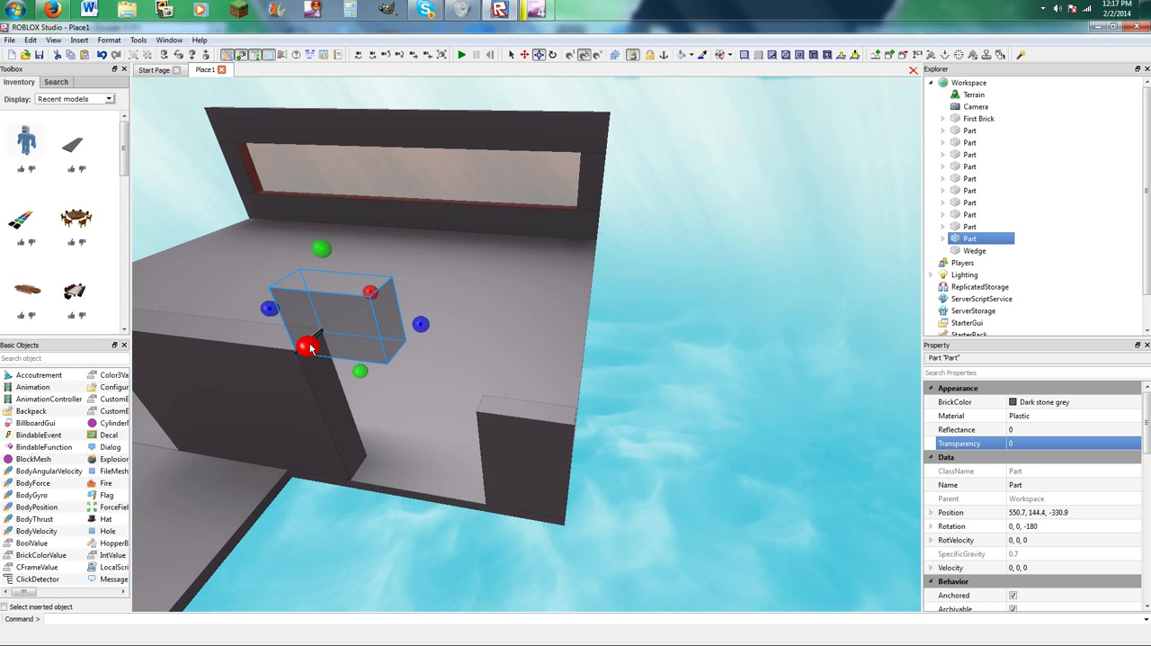
Raise the wall beside the doorway to the lintel's top and make the corner pillar taller.
{"action": "scroll", "coordinate": [310, 348], "scroll_direction": "up", "scroll_amount": 3}
{"action": "scroll", "coordinate": [364, 322], "scroll_direction": "down", "scroll_amount": 2}
{"action": "left_click", "coordinate": [388, 316]}
{"action": "left_click_drag", "start_coordinate": [447, 245], "coordinate": [427, 133]}
{"action": "right_click_drag", "start_coordinate": [407, 205], "coordinate": [408, 205]}
{"action": "left_click", "coordinate": [667, 398]}
{"action": "left_click_drag", "start_coordinate": [729, 334], "coordinate": [689, 182]}
{"action": "right_click_drag", "start_coordinate": [688, 181], "coordinate": [584, 251]}
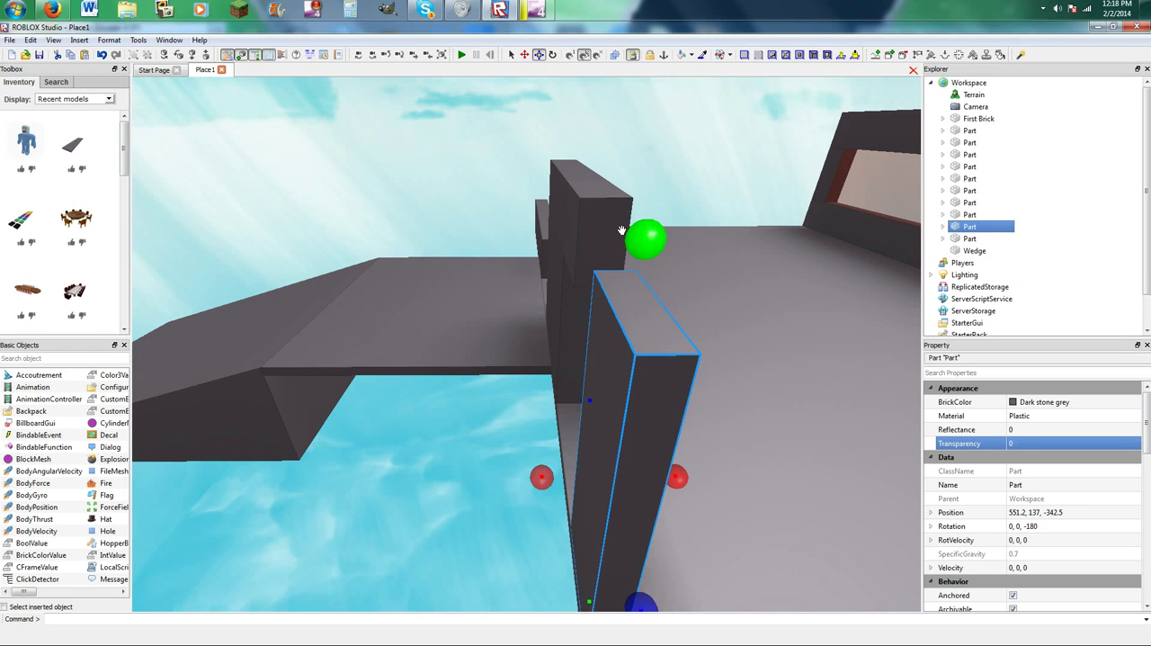
Stretch the lintel block across the doorway gap to the corner pillar.
{"action": "left_click", "coordinate": [622, 236]}
{"action": "left_click_drag", "start_coordinate": [613, 260], "coordinate": [635, 286]}
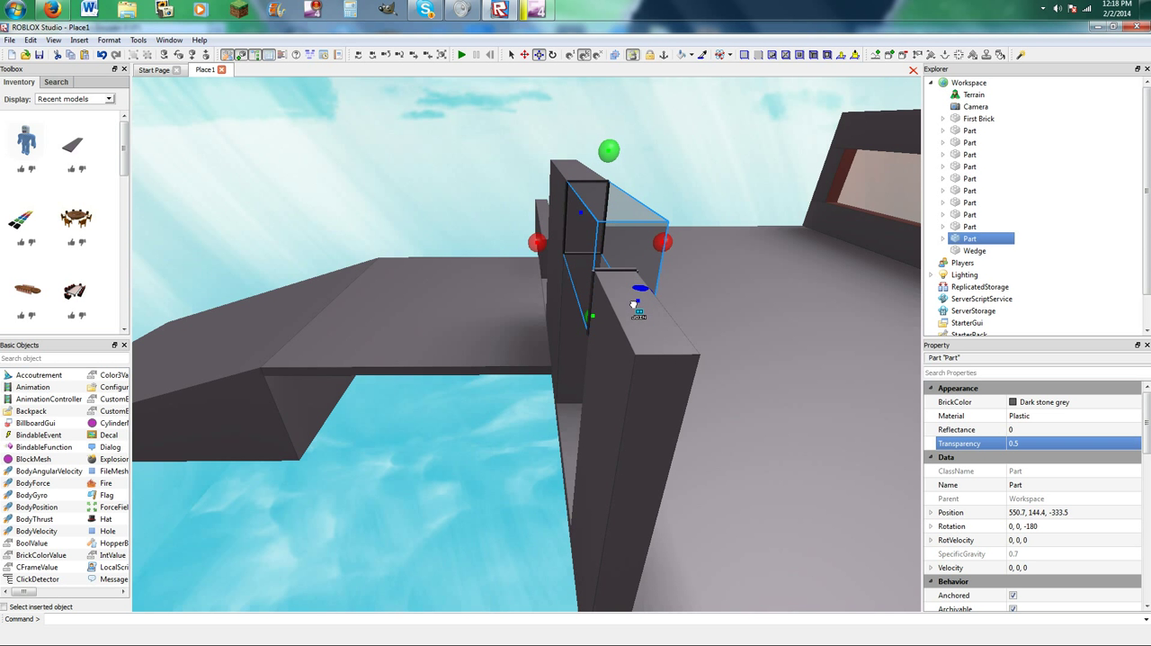
{"action": "left_click_drag", "start_coordinate": [634, 304], "coordinate": [634, 304]}
{"action": "right_click_drag", "start_coordinate": [597, 306], "coordinate": [597, 289]}
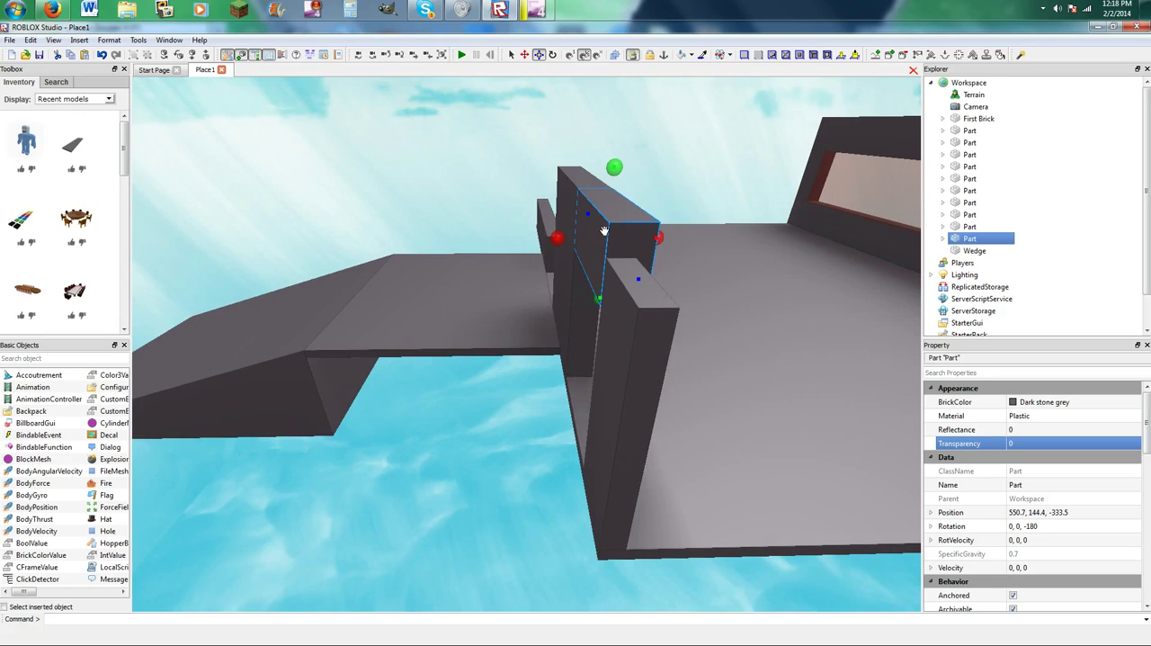
{"action": "left_click_drag", "start_coordinate": [636, 279], "coordinate": [637, 273]}
{"action": "right_click_drag", "start_coordinate": [636, 273], "coordinate": [586, 286]}
{"action": "left_click_drag", "start_coordinate": [395, 279], "coordinate": [396, 286]}
Raise the corner pillar to the same height as the lintel.
{"action": "left_click", "coordinate": [419, 349]}
{"action": "left_click_drag", "start_coordinate": [407, 443], "coordinate": [407, 443]}
{"action": "right_click_drag", "start_coordinate": [411, 427], "coordinate": [487, 347]}
{"action": "left_click_drag", "start_coordinate": [472, 234], "coordinate": [474, 158]}
{"action": "left_click", "coordinate": [538, 159]}
{"action": "right_click_drag", "start_coordinate": [538, 159], "coordinate": [472, 172]}
Insert a dark stone grey plank model and place it on the walkway's edge beside the front wall.
{"action": "scroll", "coordinate": [448, 298], "scroll_direction": "down", "scroll_amount": 2}
{"action": "scroll", "coordinate": [497, 169], "scroll_direction": "up", "scroll_amount": 3}
{"action": "scroll", "coordinate": [472, 171], "scroll_direction": "down", "scroll_amount": 2}
{"action": "scroll", "coordinate": [471, 171], "scroll_direction": "down", "scroll_amount": 2}
{"action": "left_click_drag", "start_coordinate": [71, 146], "coordinate": [382, 328]}
{"action": "left_click_drag", "start_coordinate": [560, 407], "coordinate": [365, 344]}
{"action": "right_click_drag", "start_coordinate": [365, 344], "coordinate": [365, 344]}
{"action": "left_click_drag", "start_coordinate": [365, 344], "coordinate": [365, 345]}
{"action": "right_click_drag", "start_coordinate": [365, 344], "coordinate": [365, 344]}
{"action": "scroll", "coordinate": [365, 344], "scroll_direction": "down", "scroll_amount": 2}
{"action": "left_click_drag", "start_coordinate": [366, 345], "coordinate": [557, 315]}
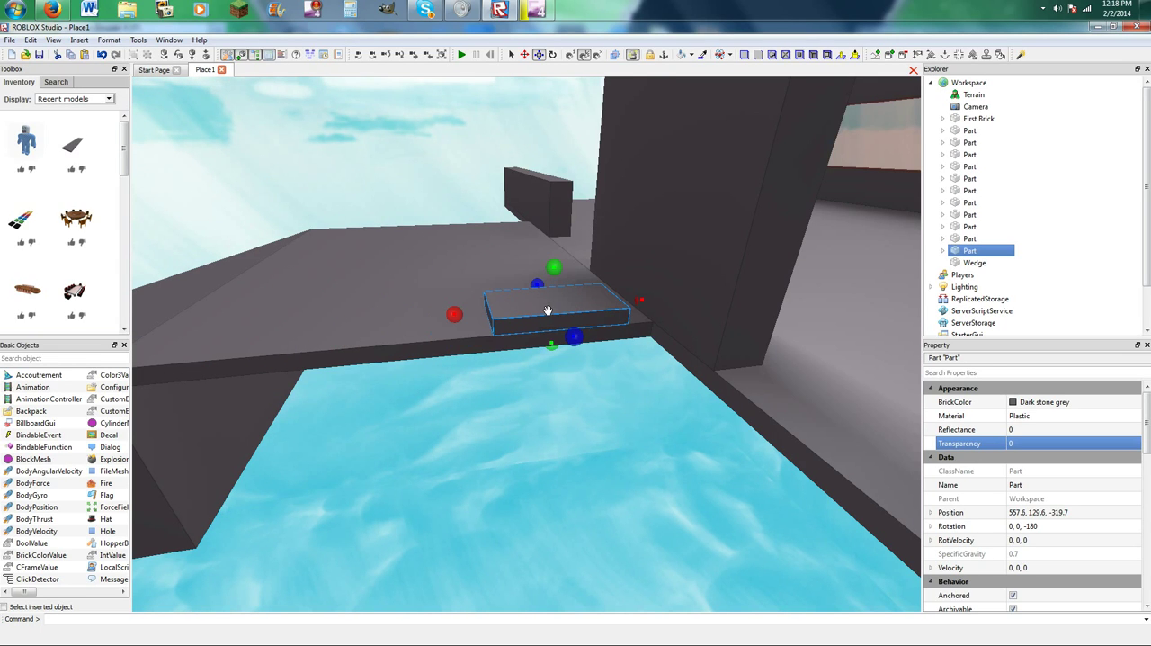
Narrow the new plank into a thin strip along the walkway's edge.
{"action": "right_click_drag", "start_coordinate": [548, 311], "coordinate": [531, 306]}
{"action": "scroll", "coordinate": [531, 305], "scroll_direction": "down", "scroll_amount": 2}
{"action": "left_click_drag", "start_coordinate": [510, 333], "coordinate": [585, 349]}
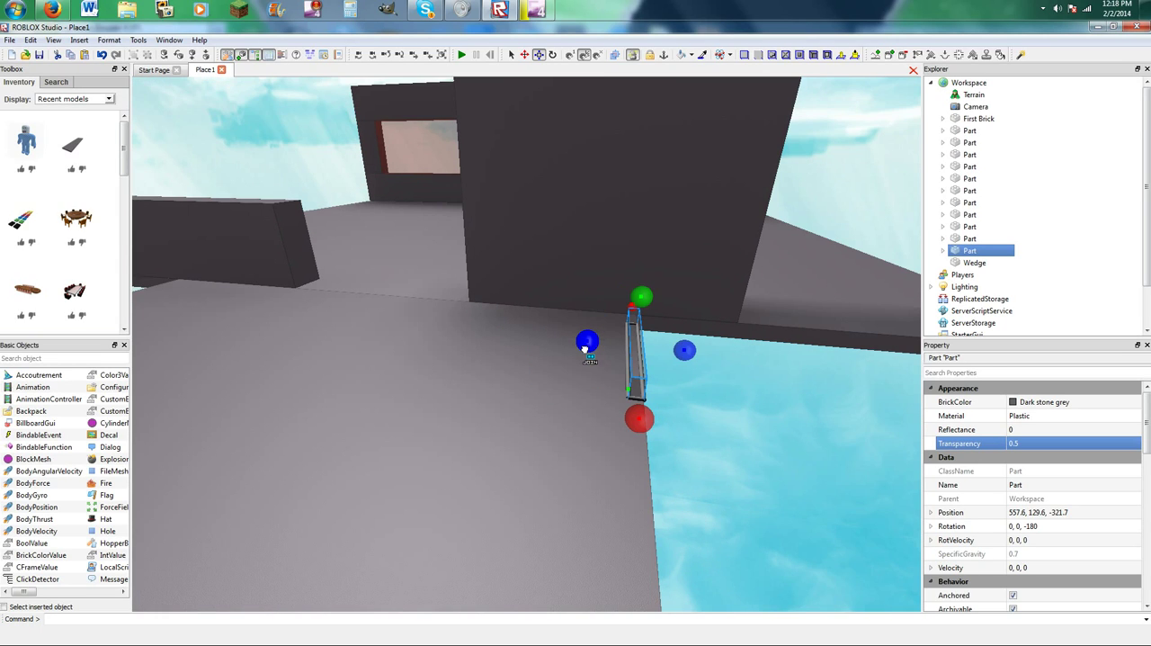
{"action": "right_click_drag", "start_coordinate": [635, 294], "coordinate": [632, 294]}
{"action": "left_click_drag", "start_coordinate": [656, 324], "coordinate": [700, 307]}
{"action": "scroll", "coordinate": [581, 301], "scroll_direction": "down", "scroll_amount": 3}
Raise the strip to the front wall's height to form a side wall on the walkway.
{"action": "left_click_drag", "start_coordinate": [525, 318], "coordinate": [539, 314]}
{"action": "right_click_drag", "start_coordinate": [539, 314], "coordinate": [541, 311]}
{"action": "left_click_drag", "start_coordinate": [540, 314], "coordinate": [543, 280]}
{"action": "right_click_drag", "start_coordinate": [512, 303], "coordinate": [512, 303]}
{"action": "scroll", "coordinate": [512, 303], "scroll_direction": "up", "scroll_amount": 1}
{"action": "left_click_drag", "start_coordinate": [546, 364], "coordinate": [534, 374]}
{"action": "left_click", "coordinate": [720, 425]}
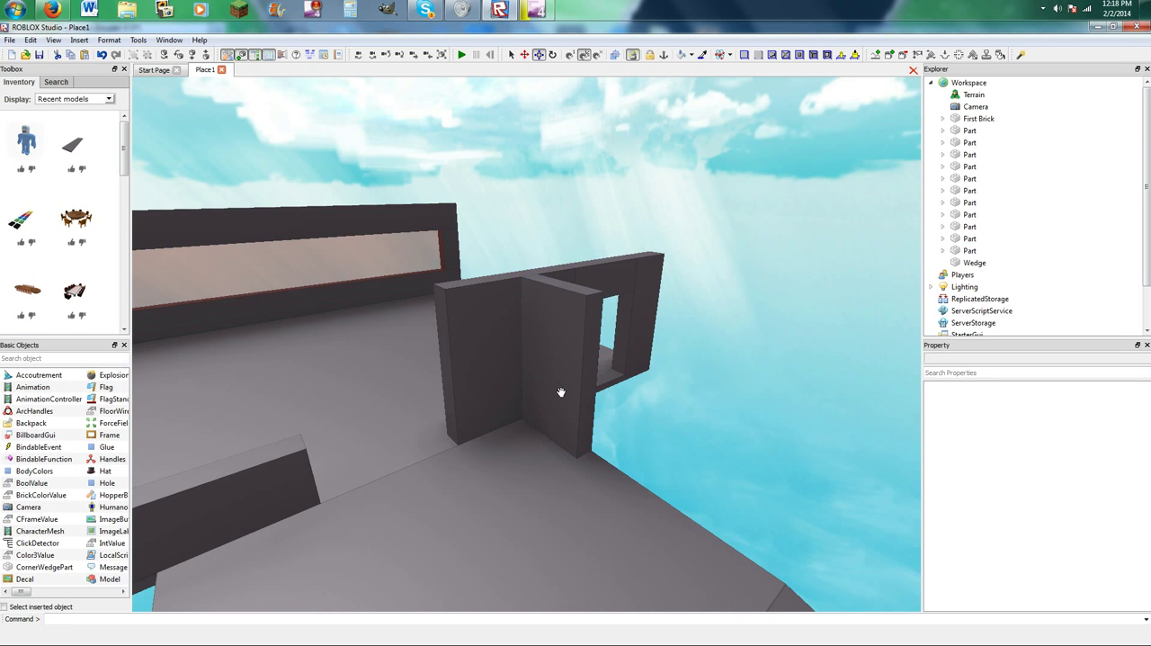
Insert the MrGrey character model beside the walls as a size check and delete it.
{"action": "left_click", "coordinate": [26, 139]}
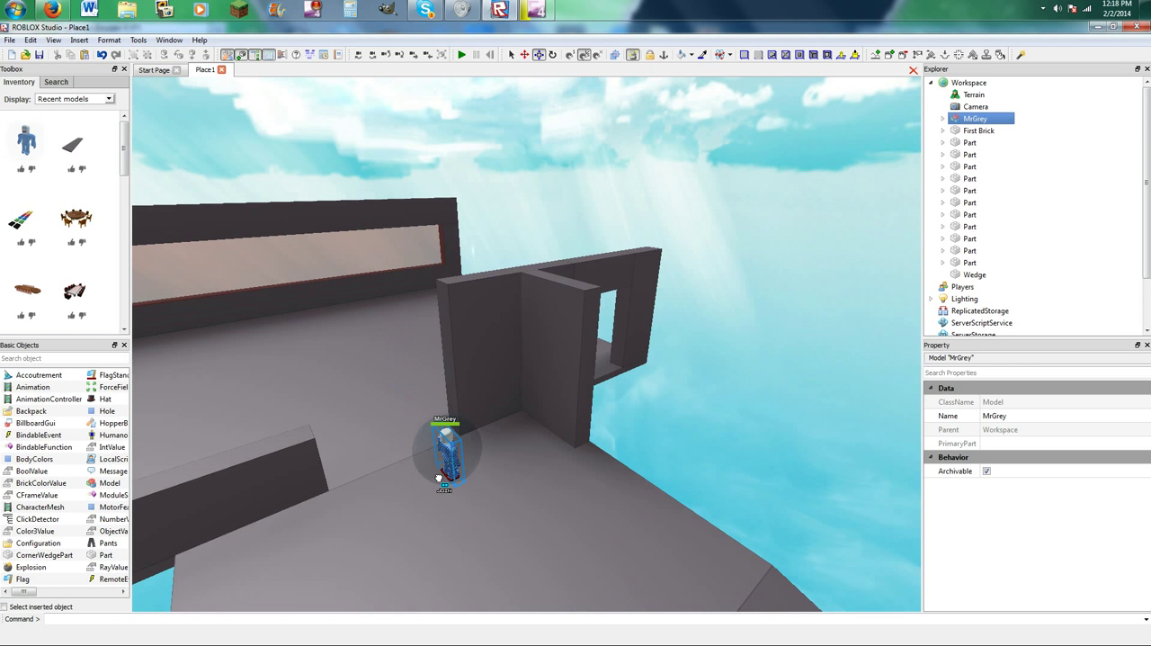
{"action": "key", "text": "Delete"}
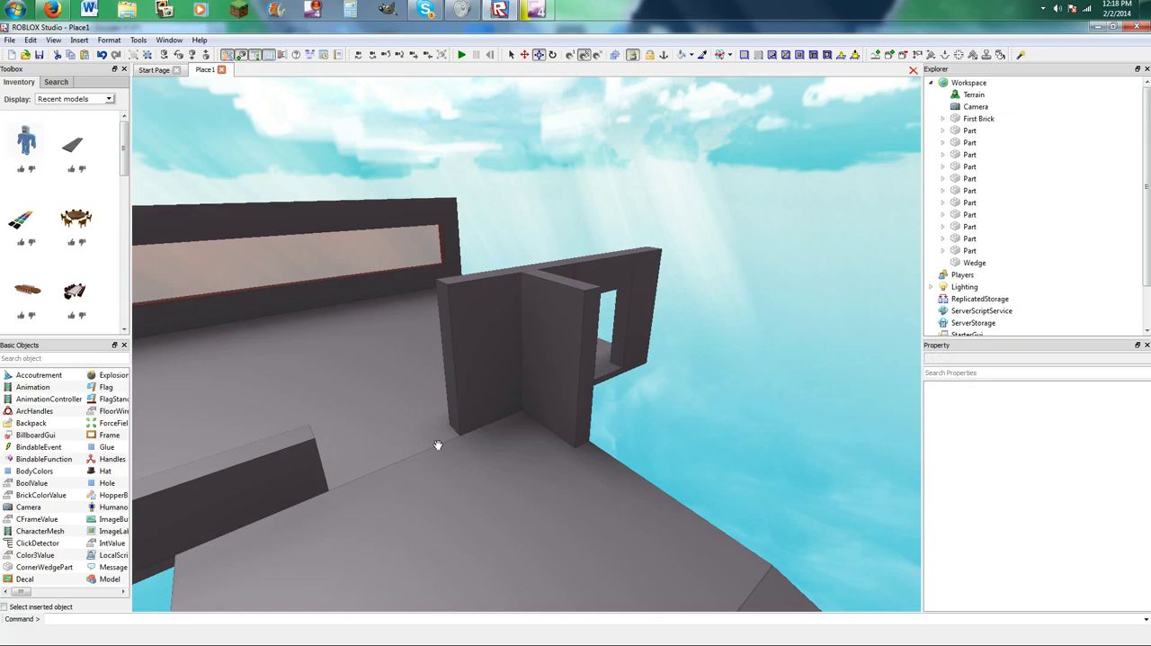
Duplicate the walkway's side wall and place the copy along the opposite edge, against the front of the main floor.
{"action": "left_click", "coordinate": [546, 375]}
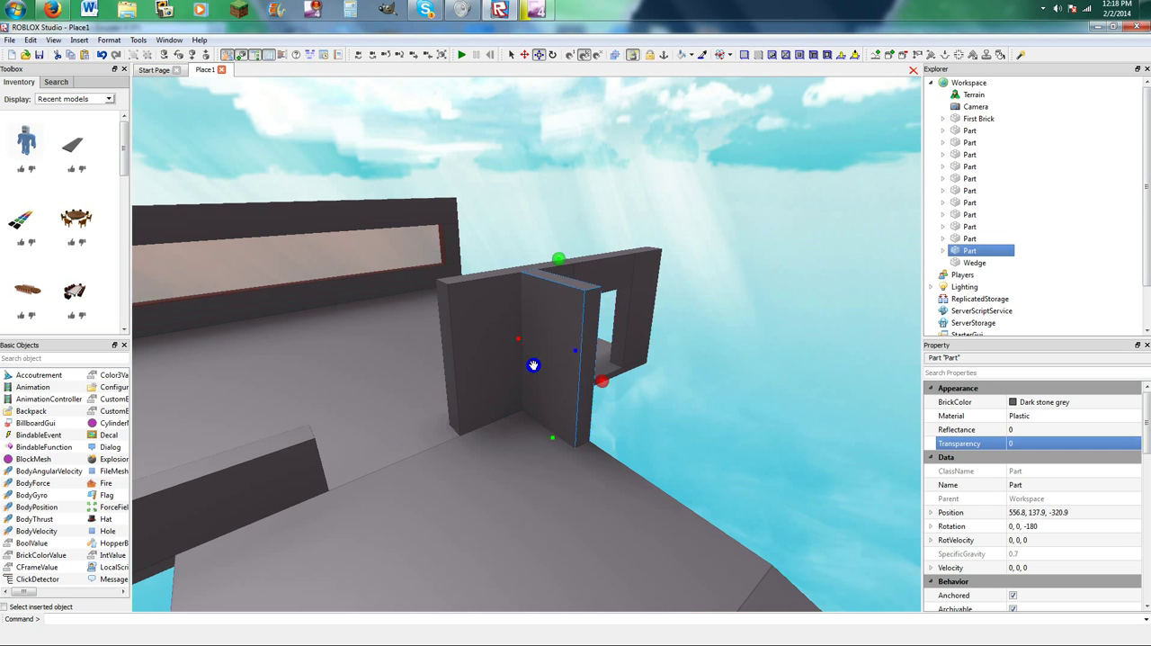
{"action": "key", "text": "ctrl+d"}
{"action": "right_click_drag", "start_coordinate": [593, 348], "coordinate": [549, 300]}
{"action": "left_click_drag", "start_coordinate": [550, 301], "coordinate": [367, 426]}
{"action": "key", "text": "a"}
{"action": "key", "text": "w"}
{"action": "right_click_drag", "start_coordinate": [367, 426], "coordinate": [378, 401]}
{"action": "left_click_drag", "start_coordinate": [495, 352], "coordinate": [553, 378]}
{"action": "right_click_drag", "start_coordinate": [552, 378], "coordinate": [550, 373]}
{"action": "left_click_drag", "start_coordinate": [496, 230], "coordinate": [483, 232]}
{"action": "left_click_drag", "start_coordinate": [543, 344], "coordinate": [543, 343]}
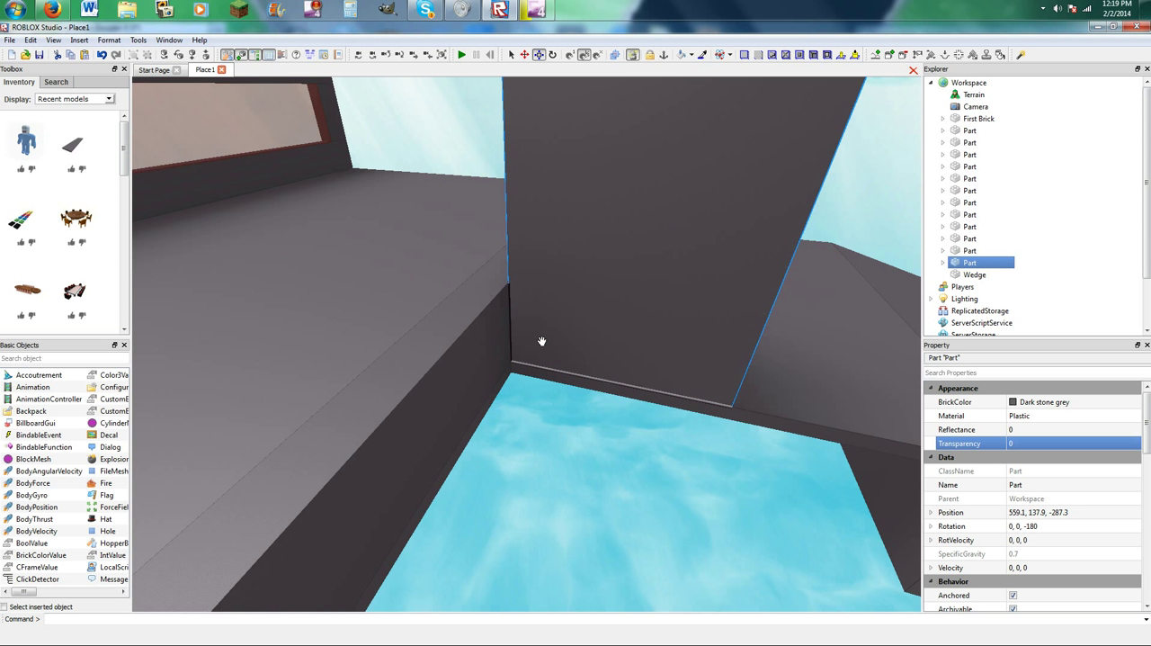
{"action": "key", "text": "d"}
{"action": "scroll", "coordinate": [360, 265], "scroll_direction": "down", "scroll_amount": 5}
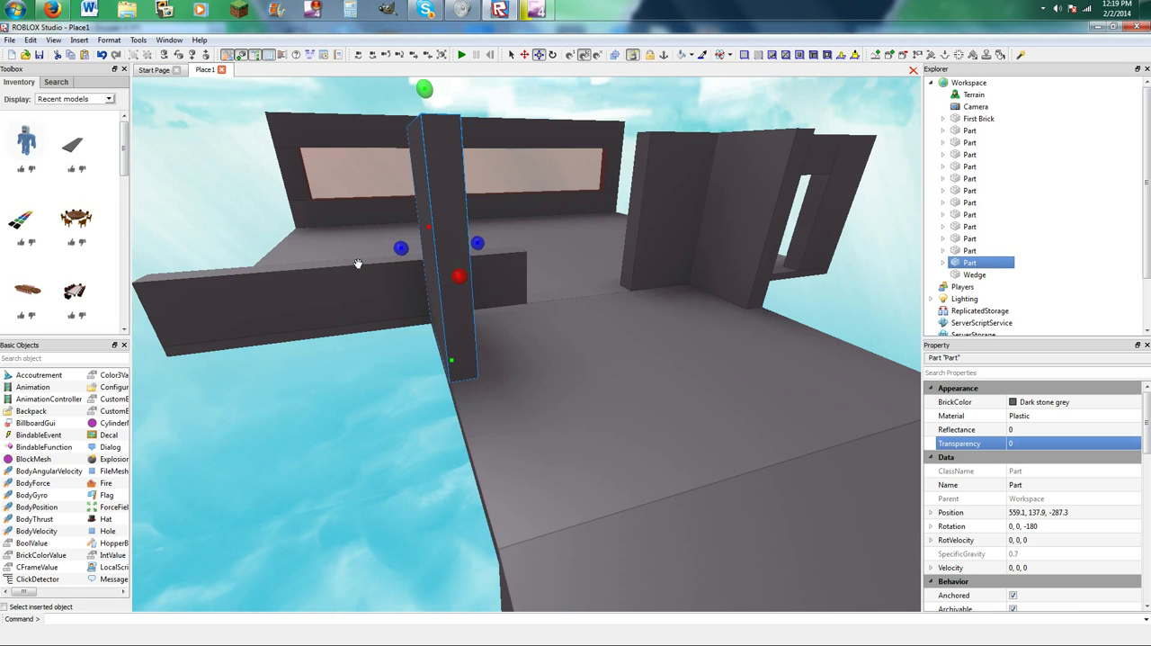
Raise the remaining low front wall to the height of the walkway's side walls.
{"action": "left_click", "coordinate": [480, 278]}
{"action": "left_click_drag", "start_coordinate": [361, 235], "coordinate": [398, 132]}
{"action": "key", "text": "d"}
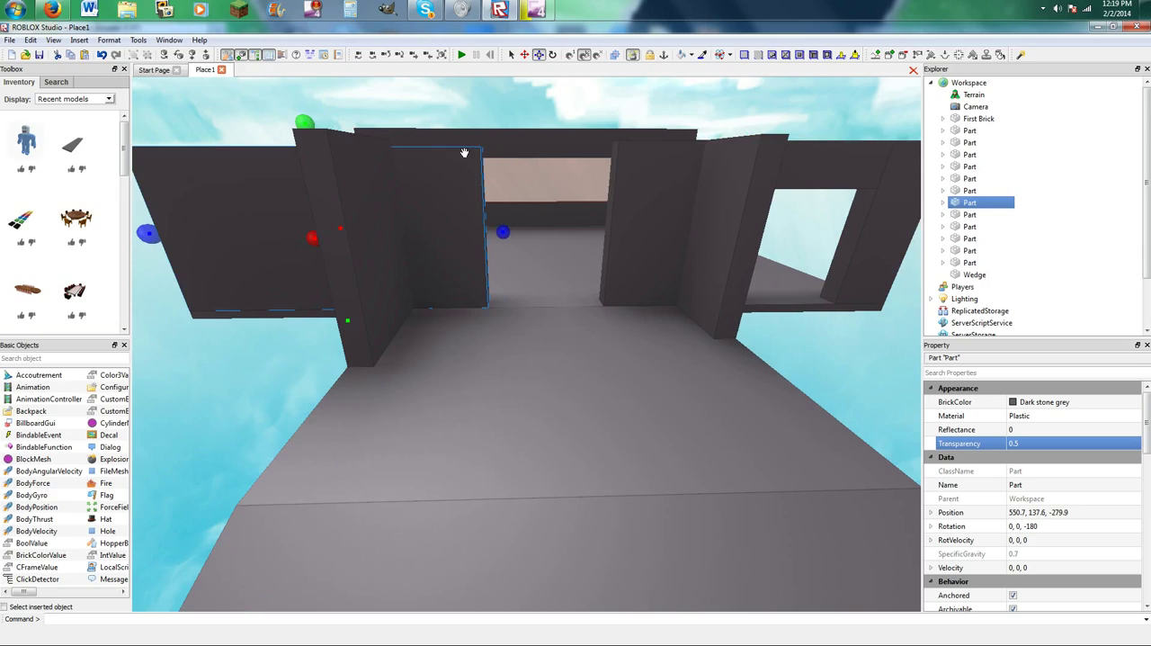
{"action": "key", "text": "d"}
Duplicate the doorway lintel and align the copy with the front wall above the main entrance opening.
{"action": "left_click", "coordinate": [678, 169]}
{"action": "left_click_drag", "start_coordinate": [663, 205], "coordinate": [574, 342]}
{"action": "left_click", "coordinate": [673, 224]}
{"action": "left_click", "coordinate": [662, 174]}
{"action": "key", "text": "ctrl+d"}
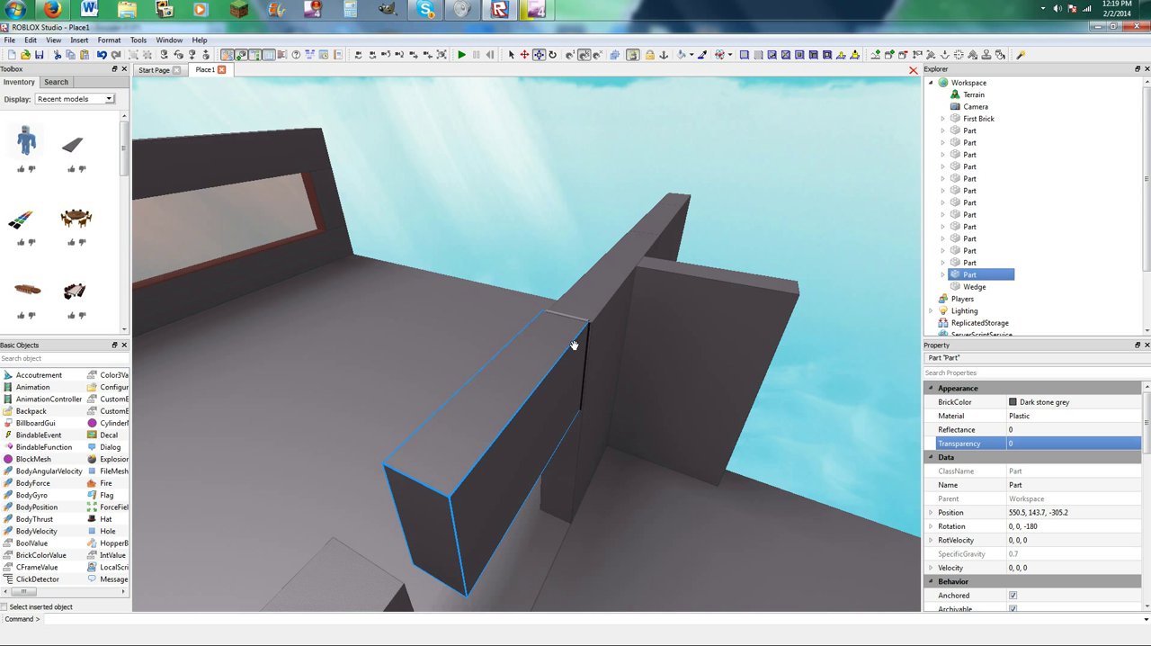
{"action": "left_click_drag", "start_coordinate": [576, 457], "coordinate": [579, 456]}
{"action": "left_click_drag", "start_coordinate": [448, 405], "coordinate": [448, 406]}
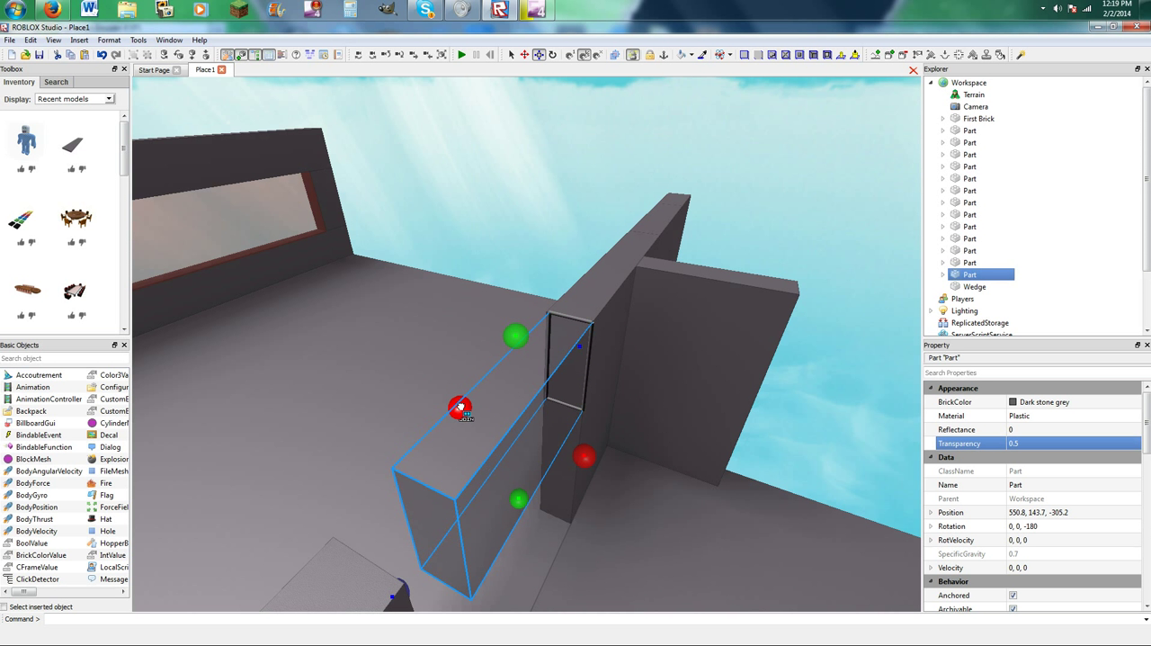
{"action": "left_click_drag", "start_coordinate": [459, 407], "coordinate": [458, 408]}
{"action": "right_click_drag", "start_coordinate": [509, 375], "coordinate": [509, 375]}
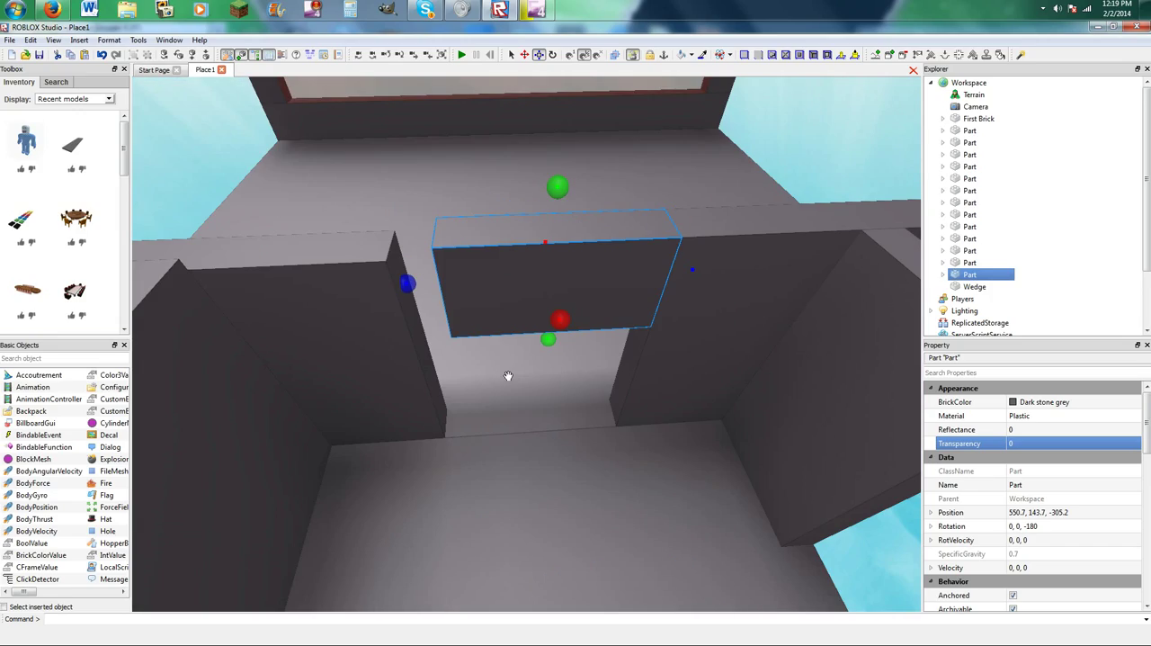
Stretch the entrance lintel across the opening to meet the opposite front wall.
{"action": "scroll", "coordinate": [487, 250], "scroll_direction": "up", "scroll_amount": 3}
{"action": "left_click_drag", "start_coordinate": [609, 232], "coordinate": [543, 244]}
{"action": "right_click_drag", "start_coordinate": [545, 242], "coordinate": [531, 262]}
{"action": "scroll", "coordinate": [527, 273], "scroll_direction": "down", "scroll_amount": 3}
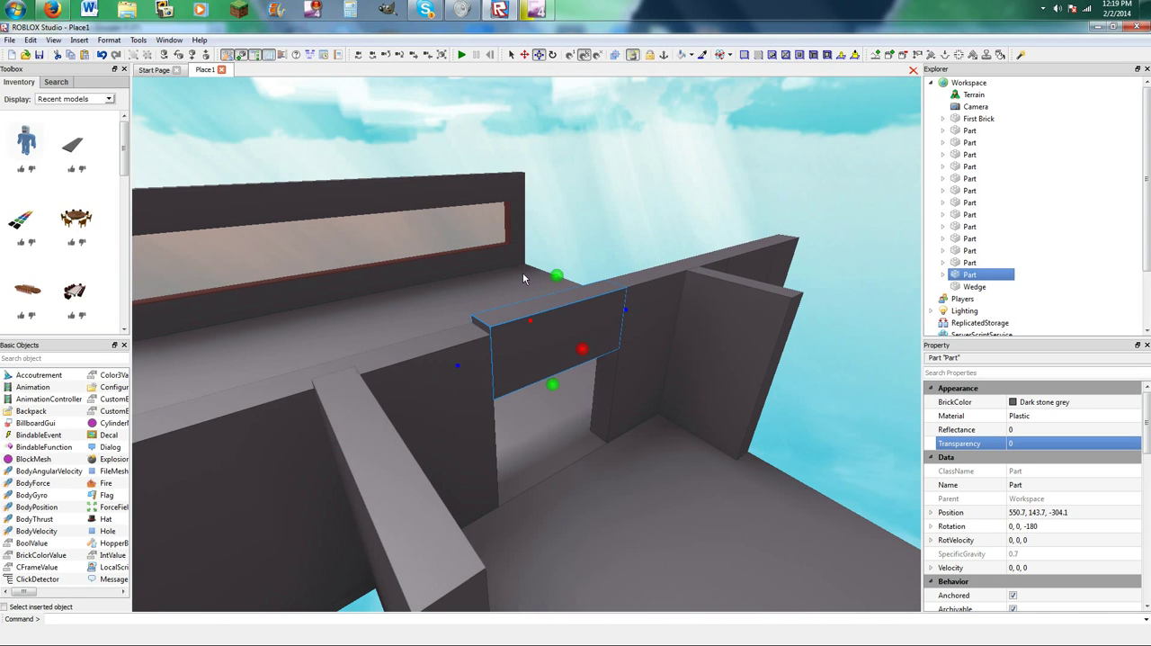
Adjust the front wall adjoining the entrance lintel so its top lines up with the lintel.
{"action": "left_click", "coordinate": [460, 349]}
{"action": "right_click_drag", "start_coordinate": [430, 351], "coordinate": [417, 342]}
{"action": "left_click_drag", "start_coordinate": [396, 337], "coordinate": [396, 325]}
{"action": "left_click", "coordinate": [537, 170]}
{"action": "right_click_drag", "start_coordinate": [519, 212], "coordinate": [519, 220]}
{"action": "scroll", "coordinate": [519, 219], "scroll_direction": "down", "scroll_amount": 3}
Extend the first walkway side wall outward to the top of the ramp.
{"action": "left_click", "coordinate": [566, 352]}
{"action": "right_click_drag", "start_coordinate": [567, 352], "coordinate": [568, 351]}
{"action": "scroll", "coordinate": [569, 352], "scroll_direction": "down", "scroll_amount": 1}
{"action": "left_click_drag", "start_coordinate": [579, 364], "coordinate": [401, 471]}
{"action": "key", "text": "w"}
{"action": "key", "text": "a"}
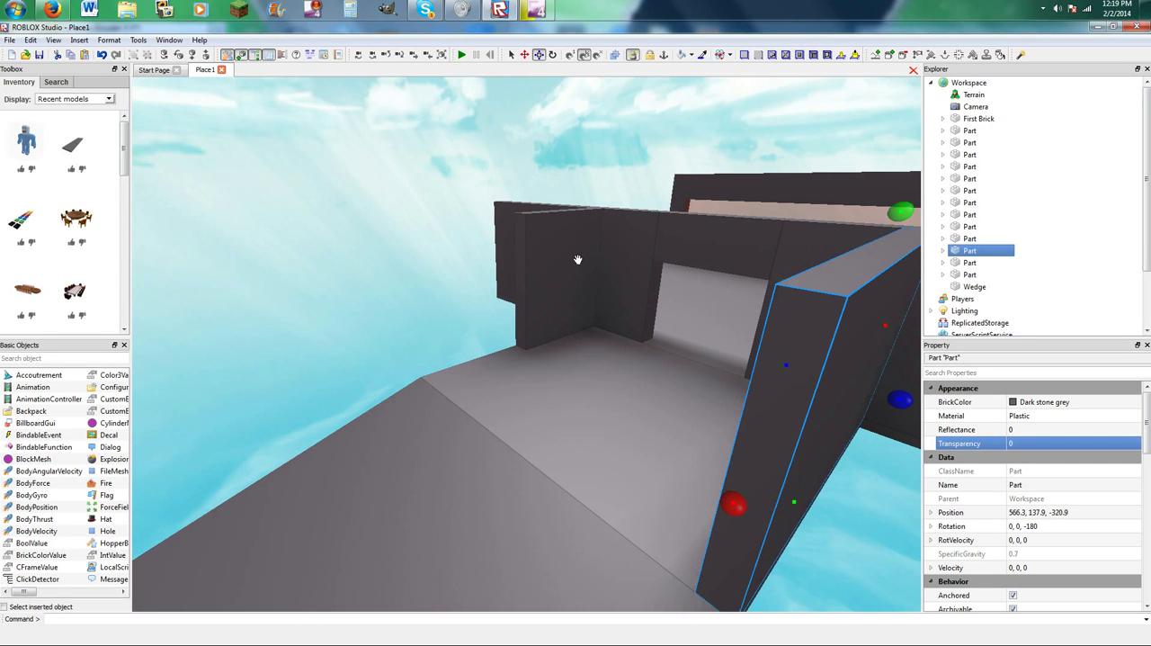
Extend the opposite walkway side wall to the ramp so both side walls have the same length.
{"action": "left_click", "coordinate": [567, 263]}
{"action": "left_click_drag", "start_coordinate": [508, 286], "coordinate": [400, 340]}
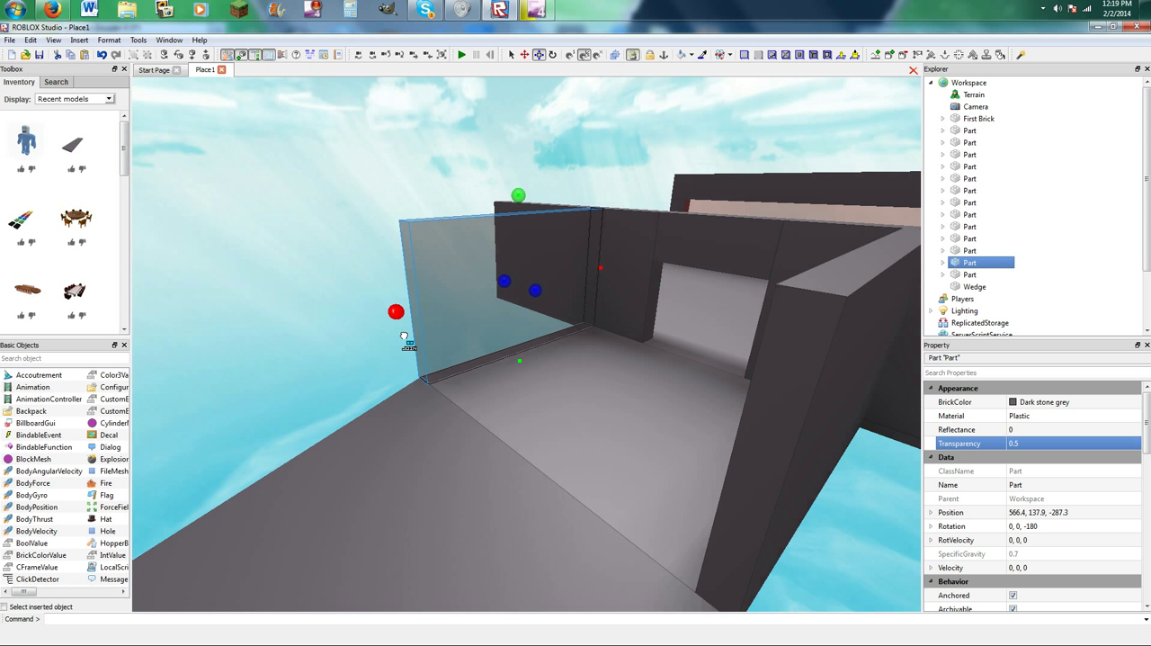
{"action": "left_click_drag", "start_coordinate": [403, 340], "coordinate": [403, 339]}
{"action": "left_click", "coordinate": [387, 319]}
{"action": "right_click_drag", "start_coordinate": [388, 319], "coordinate": [494, 222]}
Insert another dark stone grey plank and move it outside the walkway's side wall, near the side doorway.
{"action": "key", "text": "a"}
{"action": "key", "text": "d"}
{"action": "key", "text": "d"}
{"action": "key", "text": "w"}
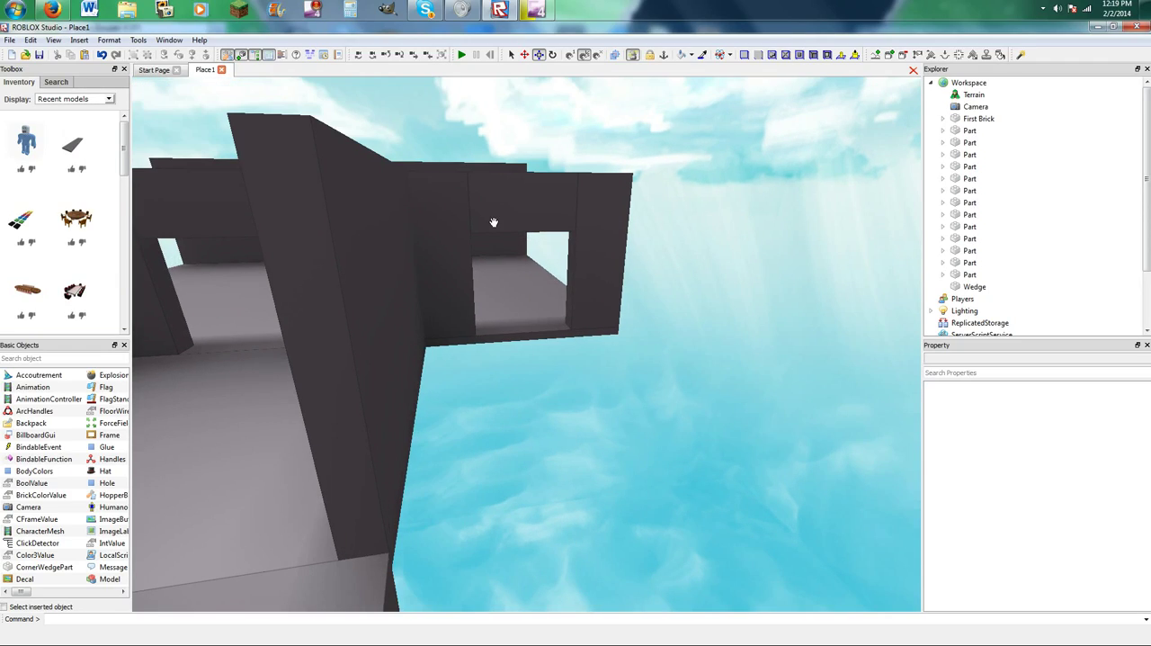
{"action": "key", "text": "a"}
{"action": "key", "text": "s"}
{"action": "left_click", "coordinate": [75, 144]}
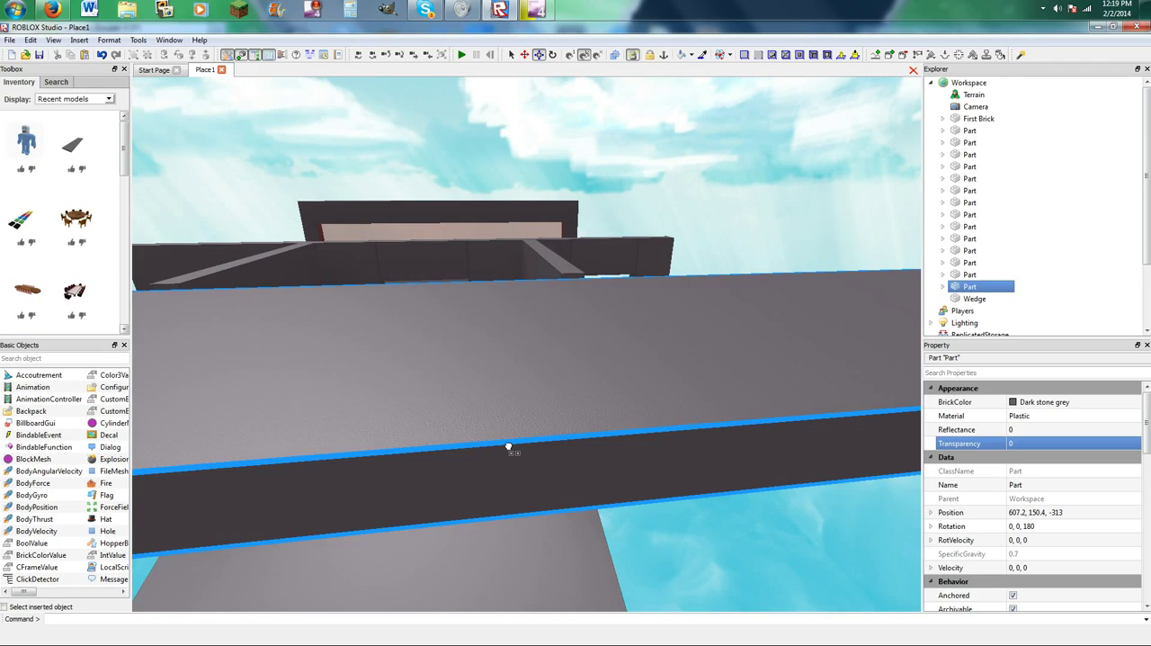
{"action": "scroll", "coordinate": [414, 405], "scroll_direction": "down", "scroll_amount": 2}
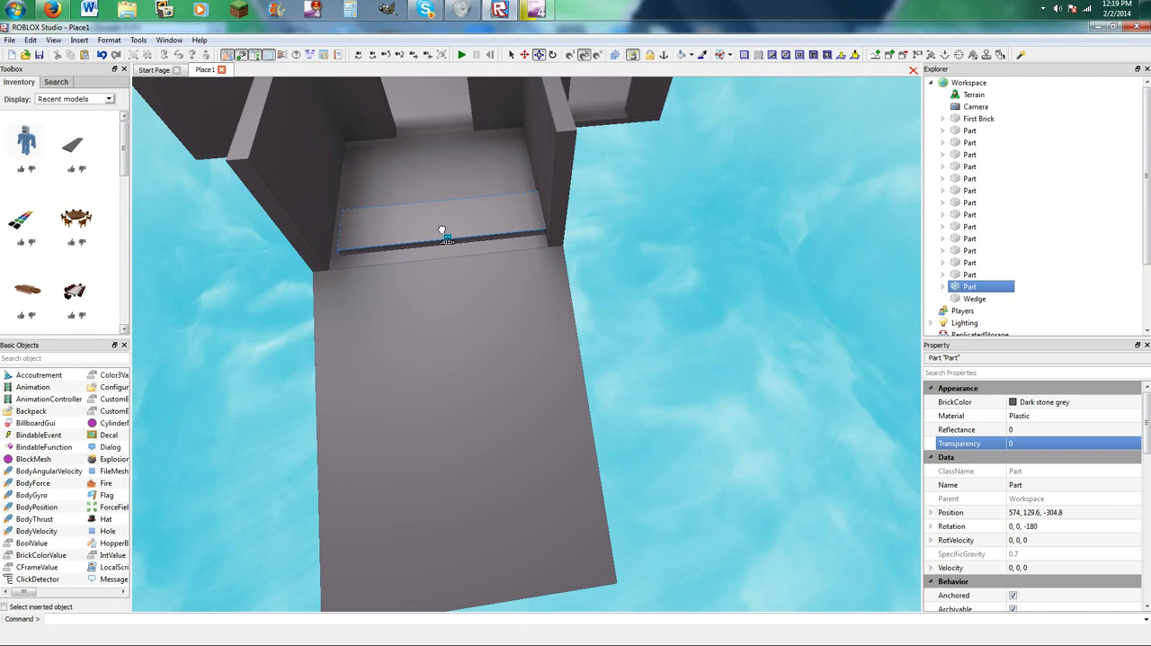
{"action": "scroll", "coordinate": [540, 211], "scroll_direction": "up", "scroll_amount": 4}
{"action": "left_click_drag", "start_coordinate": [531, 177], "coordinate": [495, 238]}
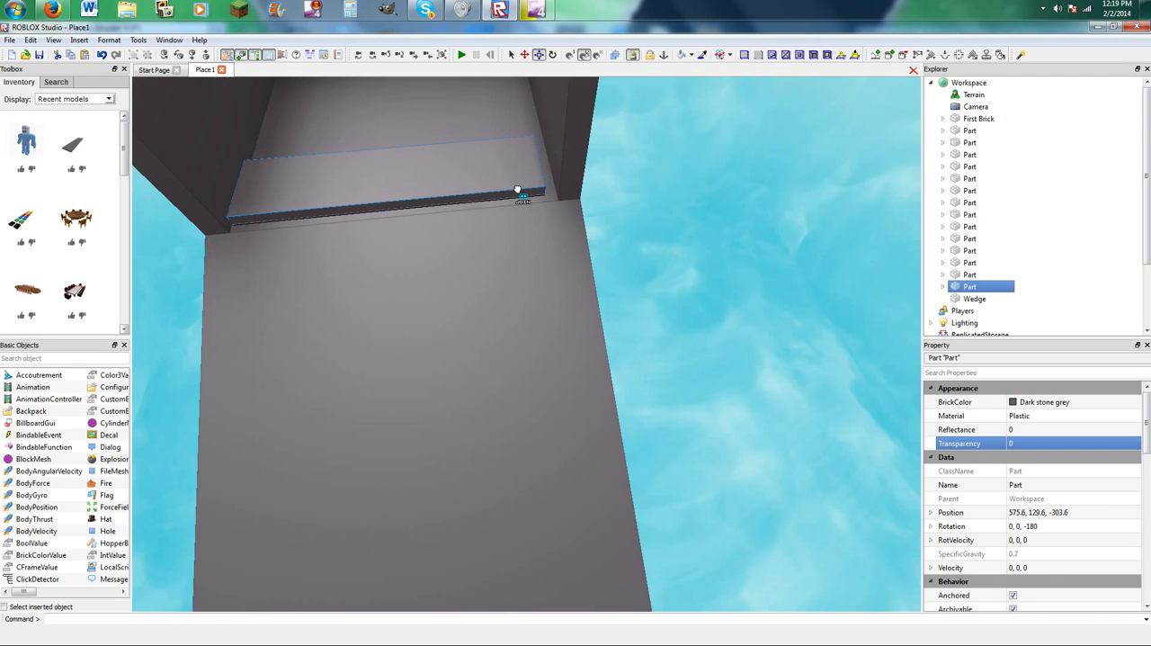
{"action": "left_click_drag", "start_coordinate": [337, 185], "coordinate": [464, 347]}
{"action": "scroll", "coordinate": [502, 301], "scroll_direction": "up", "scroll_amount": 5}
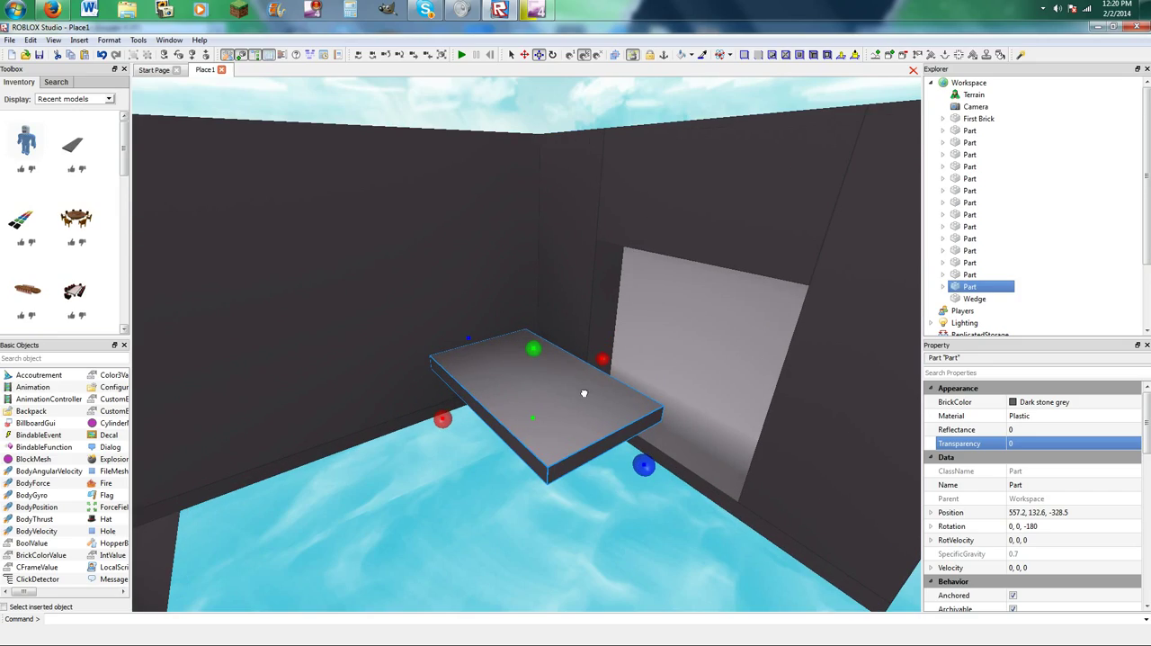
Reposition and stretch the plank into a floor panel along the side wall, joined to the side doorway's threshold.
{"action": "left_click_drag", "start_coordinate": [583, 393], "coordinate": [682, 498]}
{"action": "left_click_drag", "start_coordinate": [647, 401], "coordinate": [562, 420]}
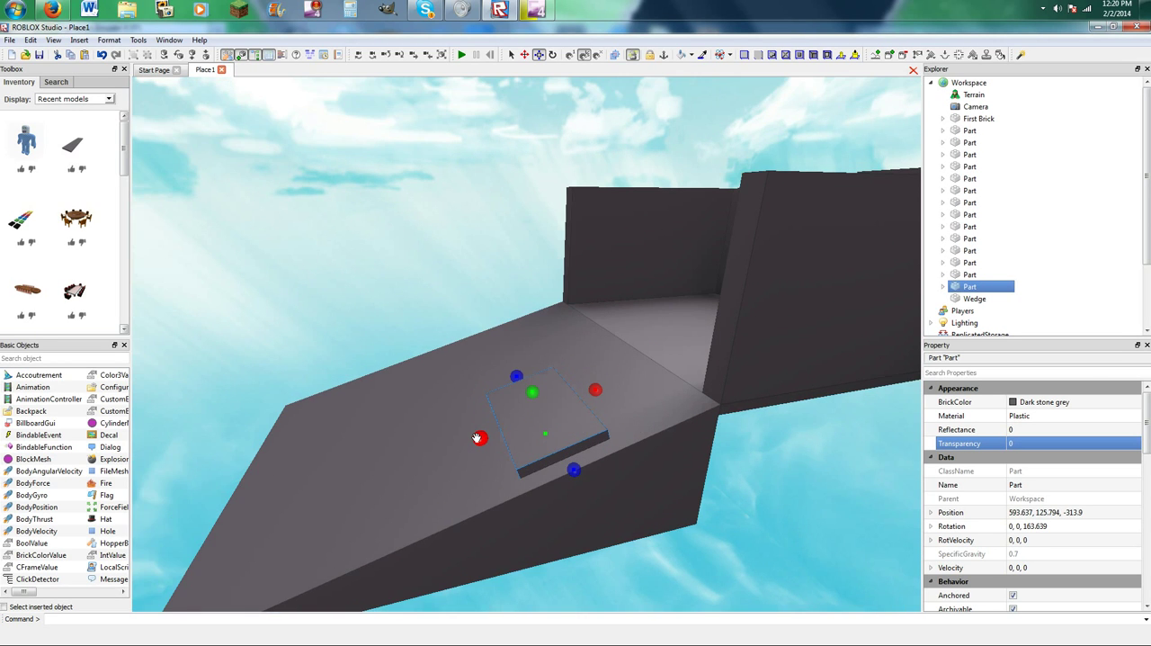
{"action": "left_click_drag", "start_coordinate": [534, 379], "coordinate": [440, 440]}
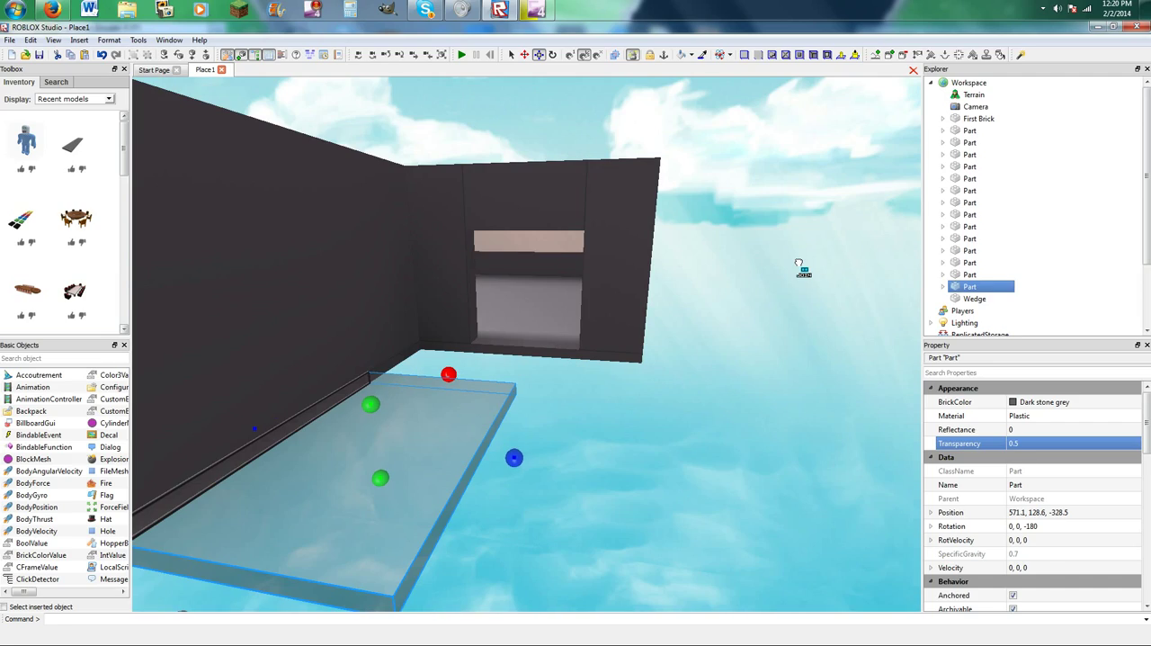
{"action": "left_click_drag", "start_coordinate": [800, 264], "coordinate": [545, 308]}
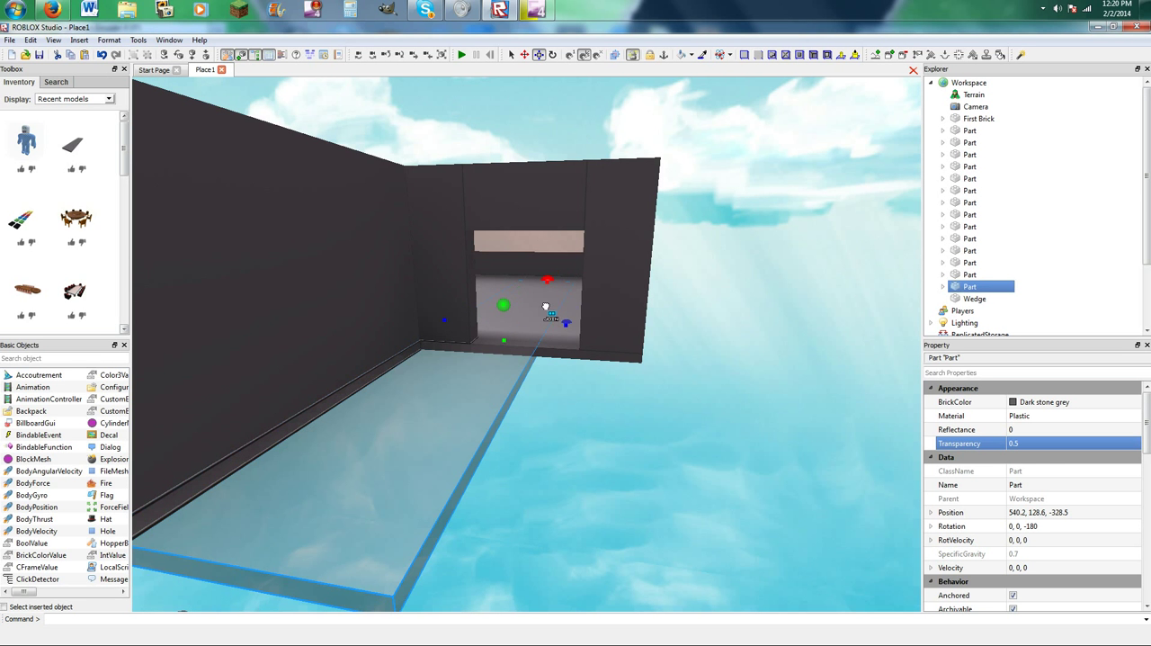
{"action": "left_click_drag", "start_coordinate": [505, 360], "coordinate": [701, 411]}
{"action": "left_click", "coordinate": [716, 393]}
{"action": "right_click_drag", "start_coordinate": [717, 393], "coordinate": [717, 394]}
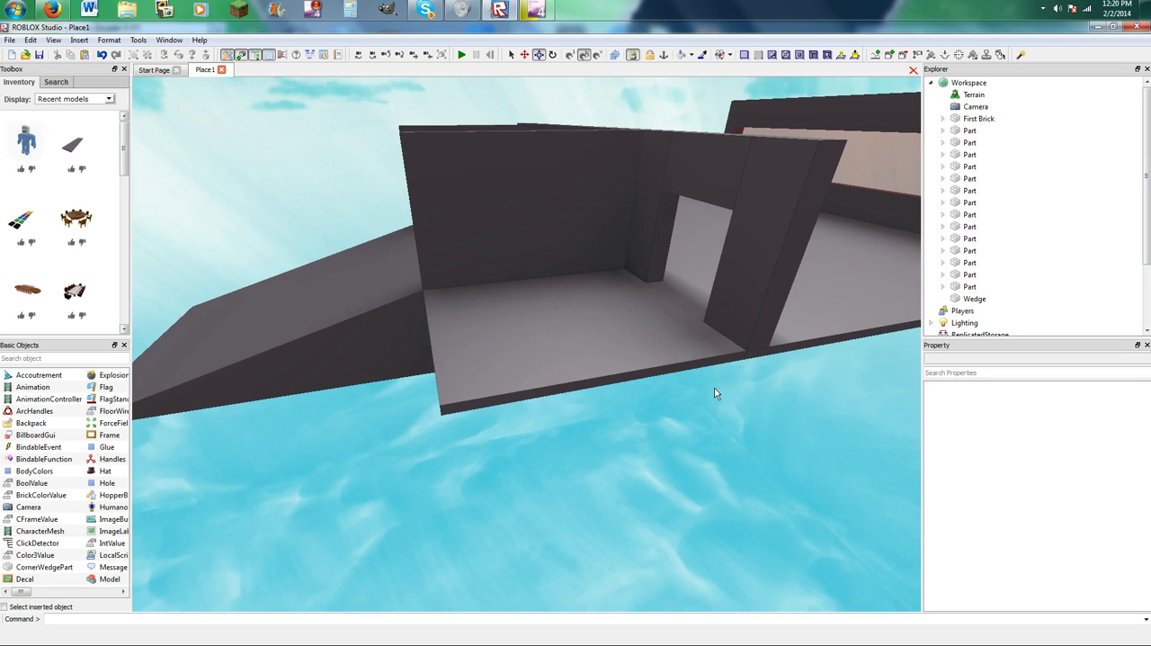
Thicken the walkway floor downward until its underside lines up with the base of the ramp.
{"action": "scroll", "coordinate": [716, 394], "scroll_direction": "down", "scroll_amount": 5}
{"action": "scroll", "coordinate": [618, 308], "scroll_direction": "up", "scroll_amount": 3}
{"action": "scroll", "coordinate": [548, 278], "scroll_direction": "up", "scroll_amount": 5}
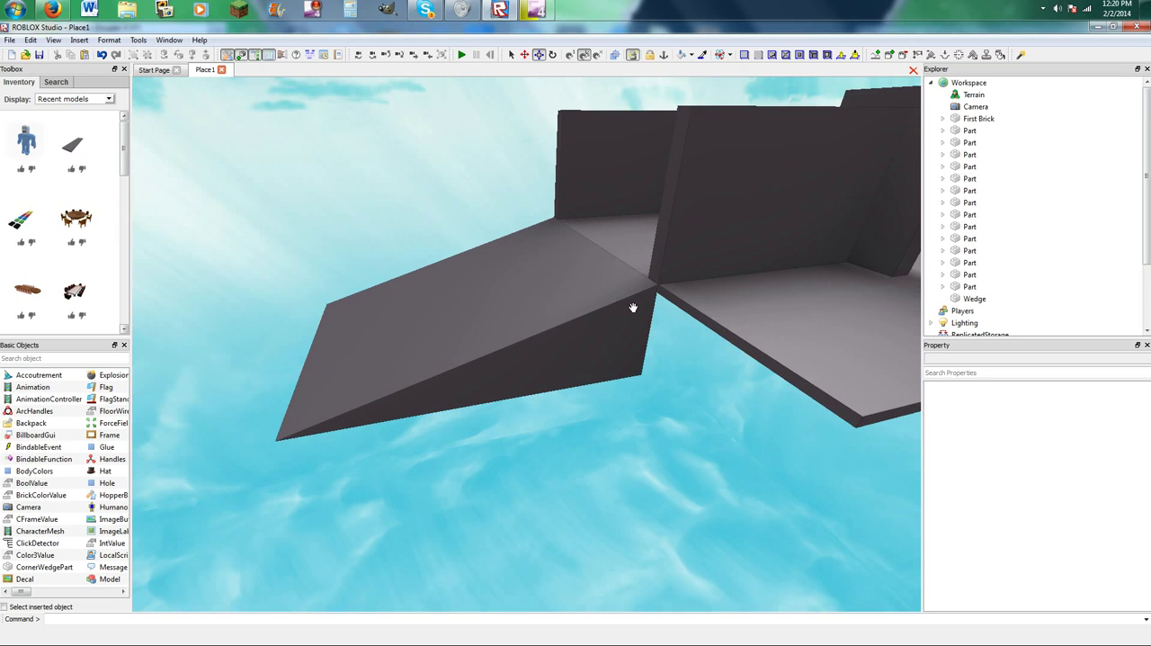
{"action": "left_click", "coordinate": [631, 298]}
{"action": "left_click", "coordinate": [720, 260]}
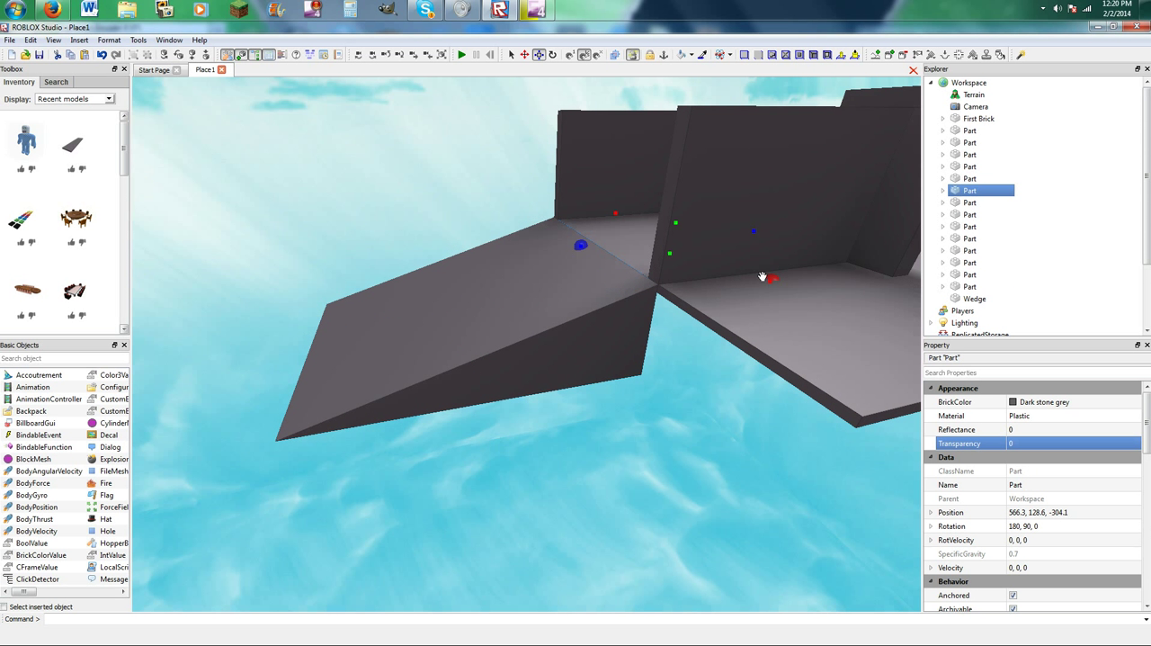
{"action": "left_click_drag", "start_coordinate": [674, 256], "coordinate": [685, 326]}
Delete the thin floor panel outside the walkway's side wall.
{"action": "left_click", "coordinate": [715, 327]}
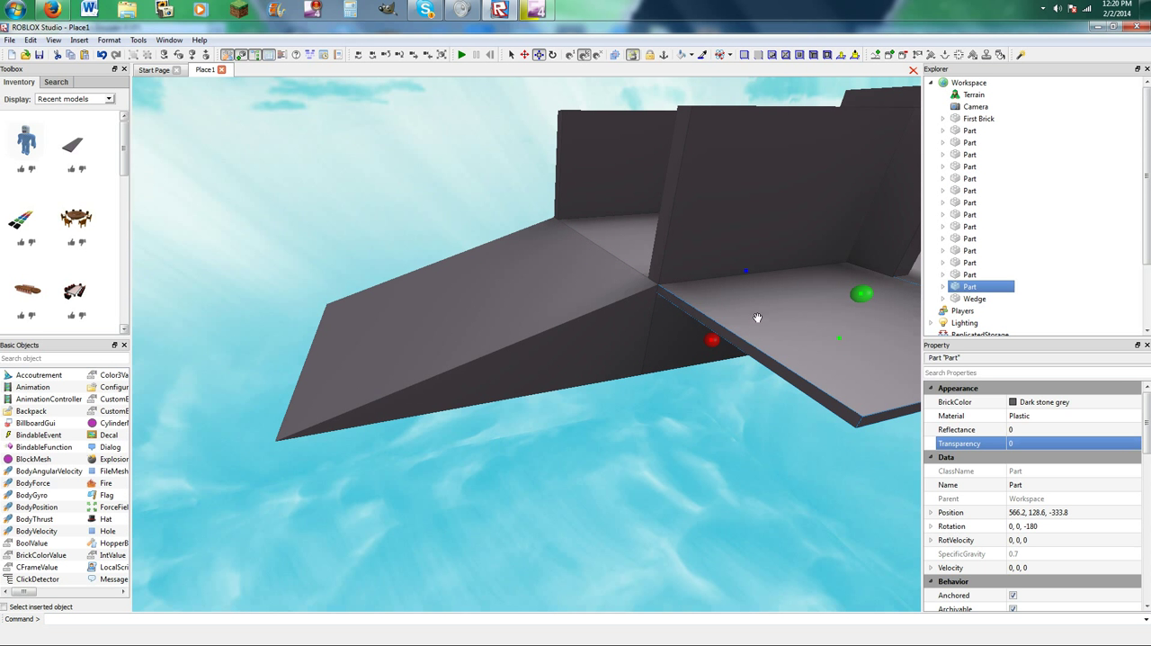
{"action": "key", "text": "Delete"}
{"action": "left_click", "coordinate": [831, 307]}
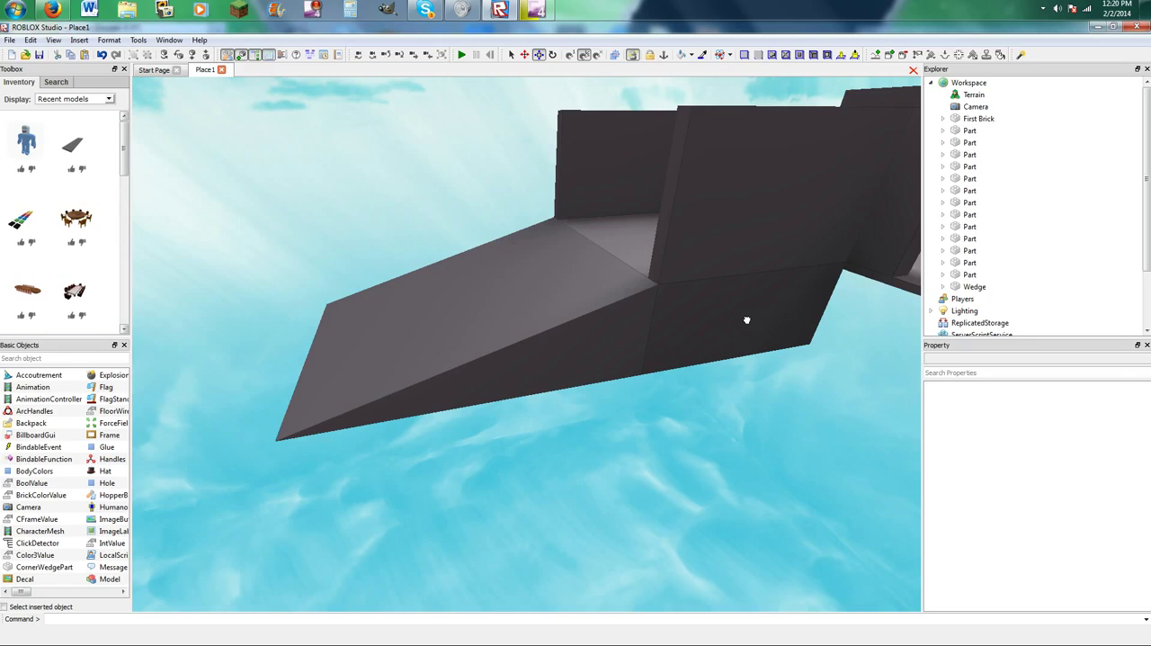
Stretch the thickened walkway floor sideways beyond the side wall to form a long, deep side floor in front of the side doorway.
{"action": "left_click", "coordinate": [747, 320]}
{"action": "left_click_drag", "start_coordinate": [751, 322], "coordinate": [724, 407]}
{"action": "left_click", "coordinate": [752, 331]}
{"action": "left_click", "coordinate": [662, 273]}
{"action": "left_click", "coordinate": [639, 206]}
{"action": "key", "text": "a"}
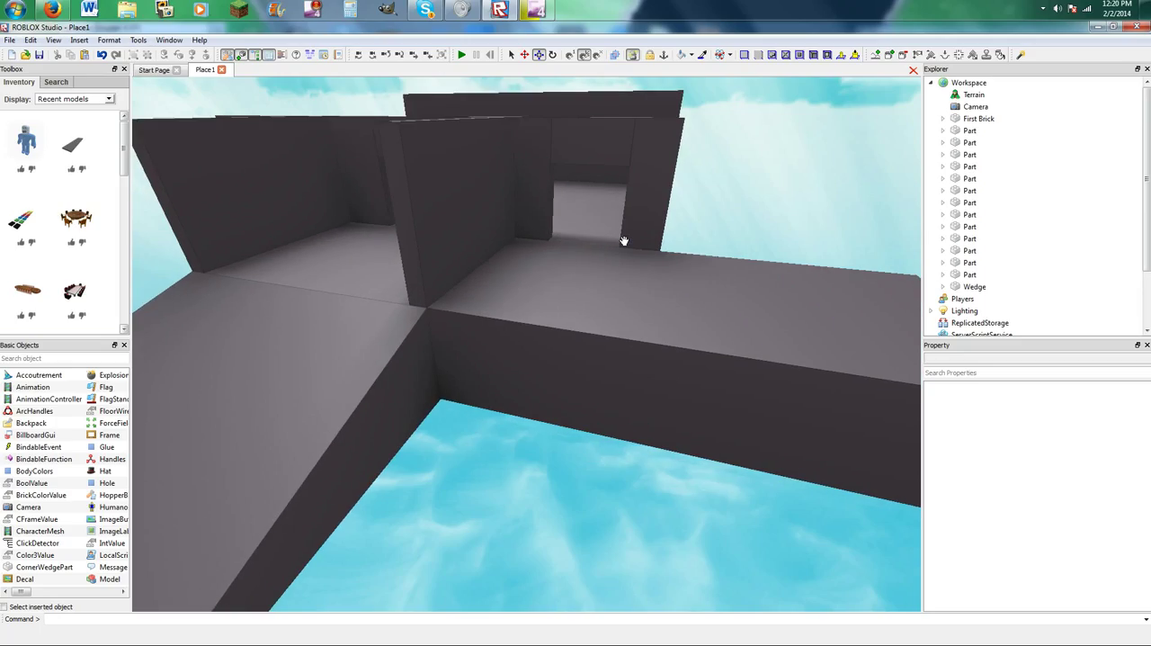
{"action": "right_click_drag", "start_coordinate": [607, 260], "coordinate": [606, 260]}
{"action": "key", "text": "s"}
{"action": "key", "text": "a"}
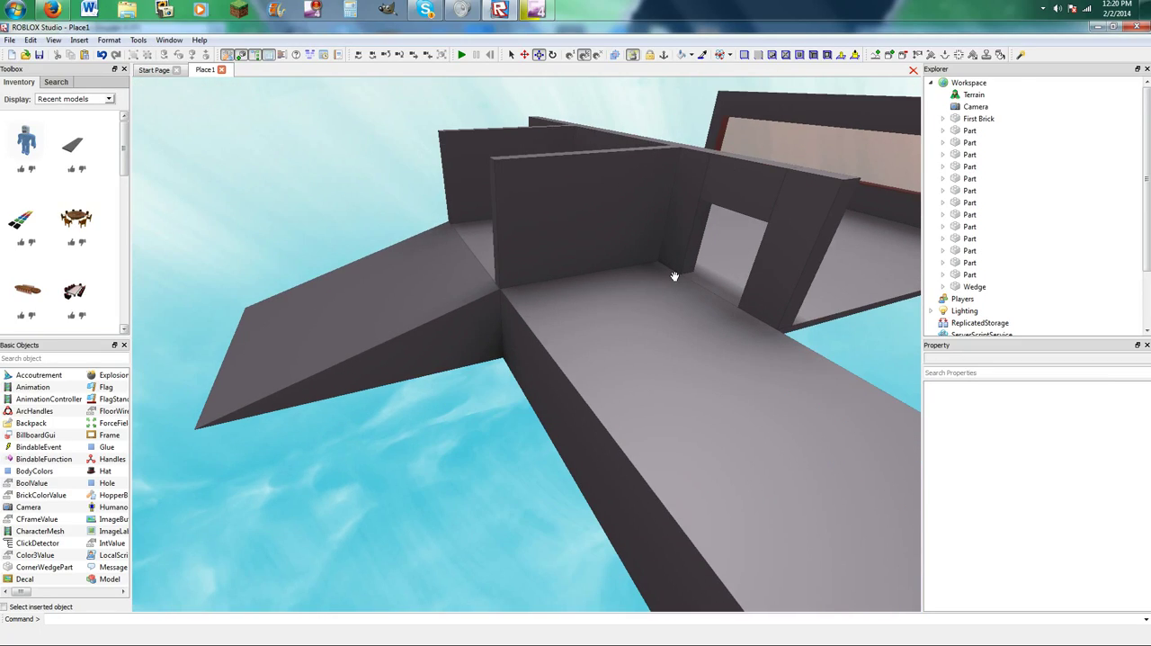
Insert a dark stone grey plank, rotate it, and place it lengthwise beside the ramp's side facing the side floor.
{"action": "left_click_drag", "start_coordinate": [83, 151], "coordinate": [640, 339]}
{"action": "key", "text": "a"}
{"action": "right_click_drag", "start_coordinate": [543, 391], "coordinate": [545, 388]}
{"action": "left_click_drag", "start_coordinate": [639, 339], "coordinate": [732, 357]}
{"action": "key", "text": "r"}
{"action": "right_click_drag", "start_coordinate": [732, 357], "coordinate": [733, 356]}
{"action": "key", "text": "w"}
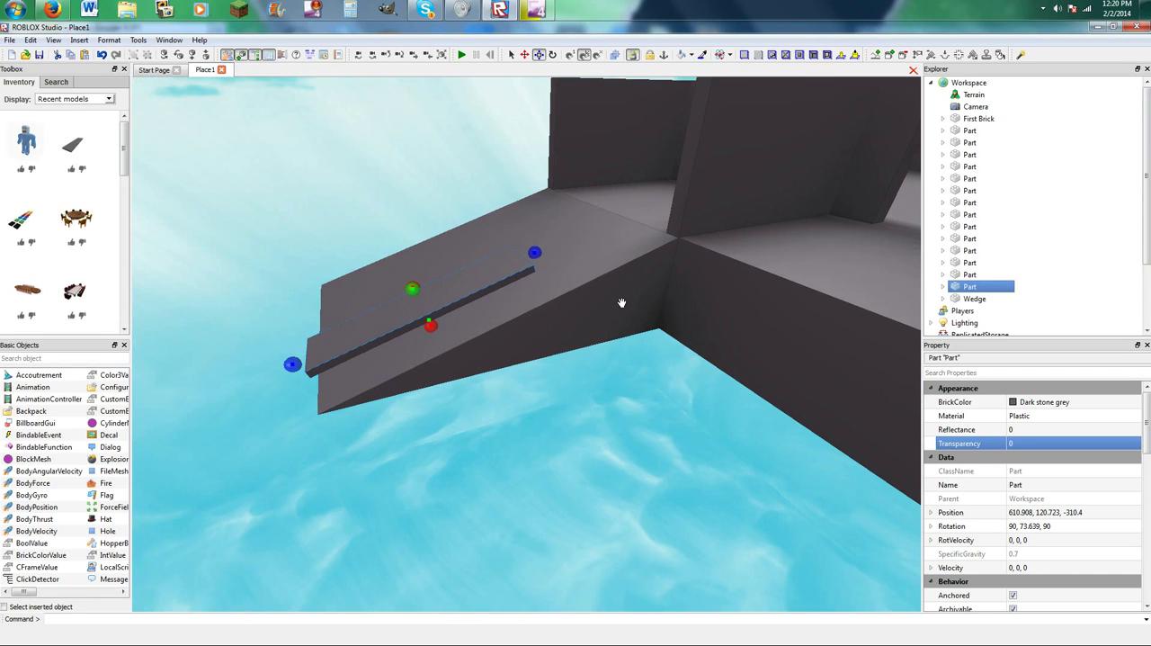
{"action": "left_click_drag", "start_coordinate": [535, 253], "coordinate": [601, 361]}
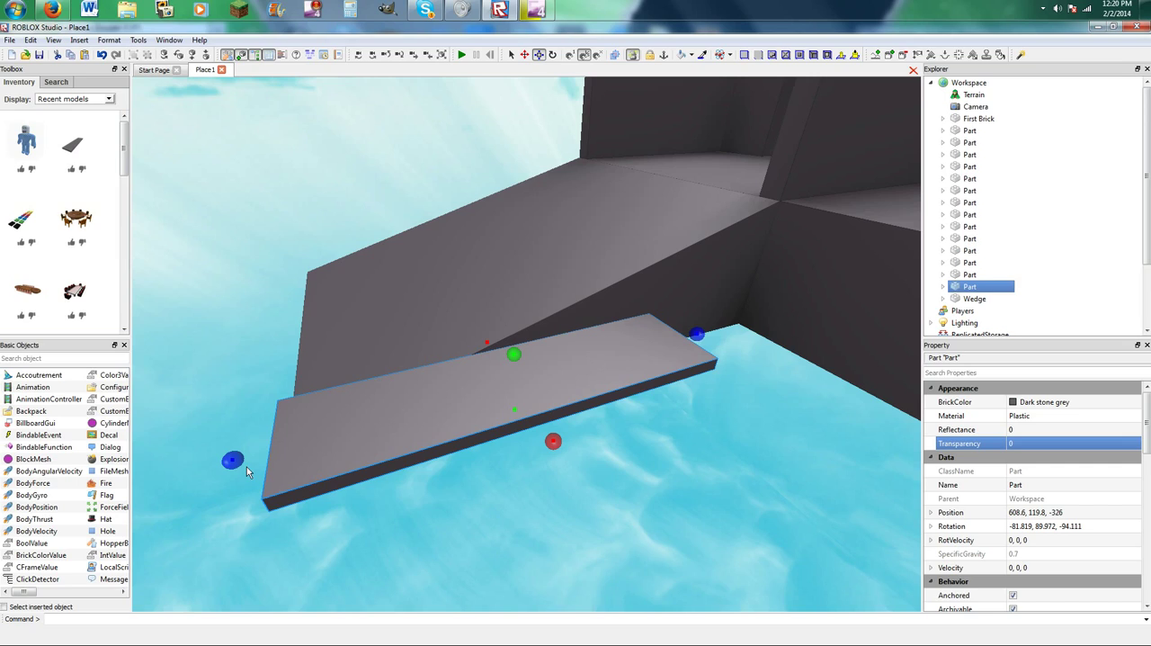
Narrow the plank against the ramp's side, lengthen it to the side floor, and raise it into a low wall.
{"action": "left_click_drag", "start_coordinate": [553, 440], "coordinate": [509, 380]}
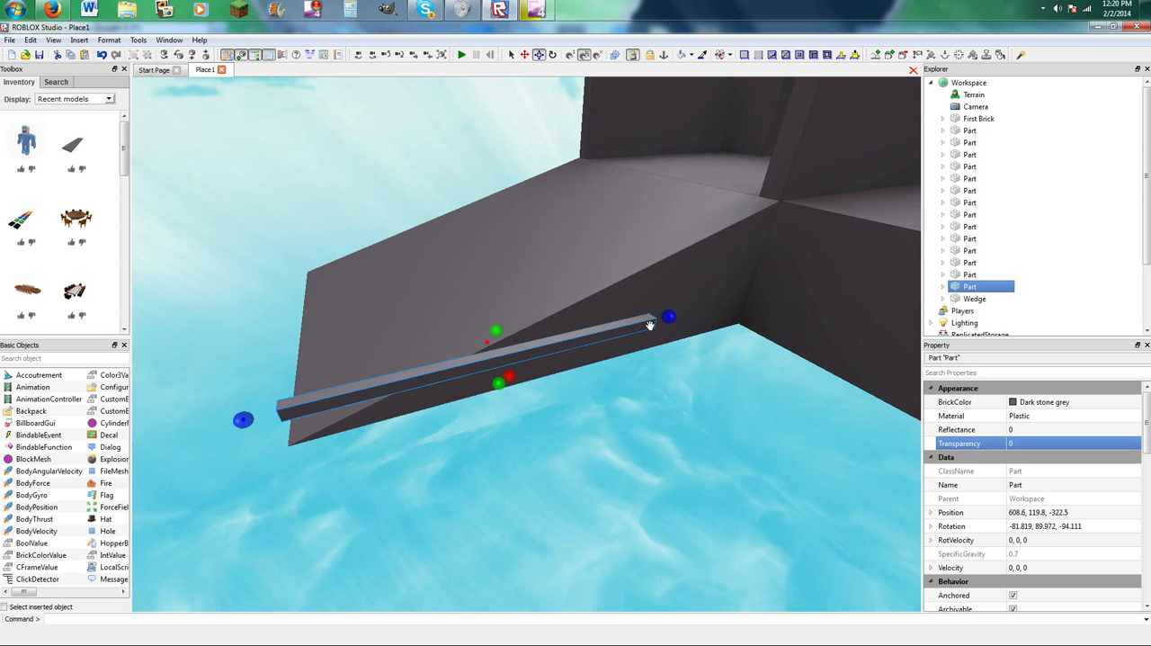
{"action": "left_click_drag", "start_coordinate": [672, 314], "coordinate": [761, 279]}
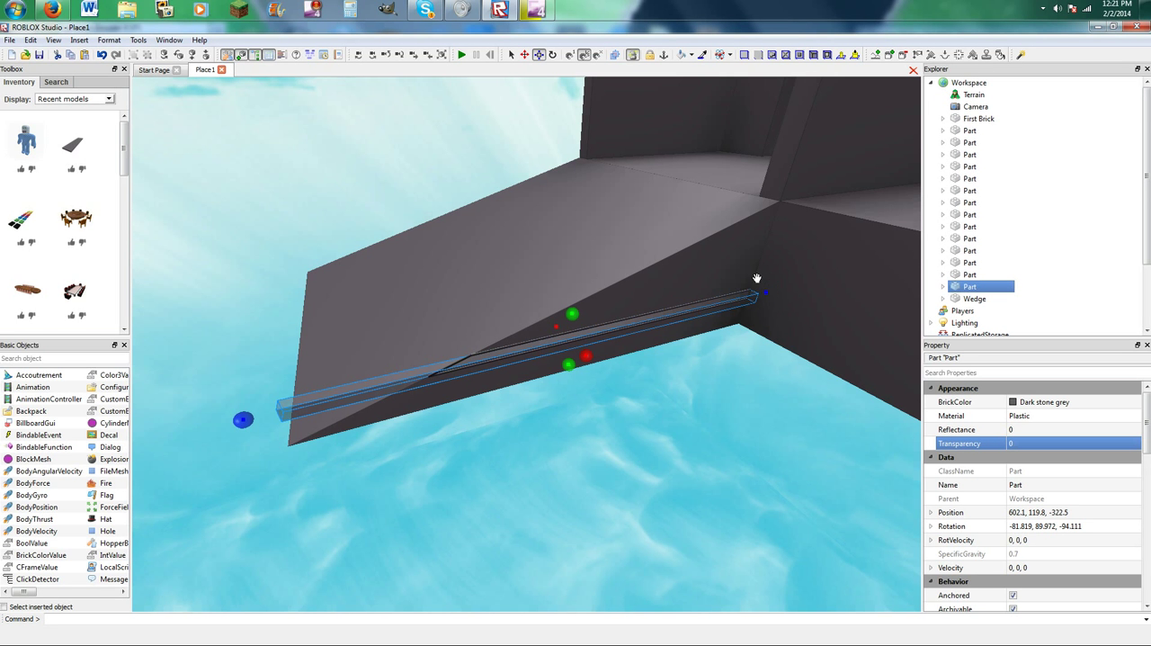
{"action": "left_click_drag", "start_coordinate": [574, 313], "coordinate": [625, 183]}
{"action": "right_click_drag", "start_coordinate": [625, 180], "coordinate": [627, 181]}
{"action": "left_click_drag", "start_coordinate": [567, 279], "coordinate": [543, 278]}
{"action": "right_click_drag", "start_coordinate": [512, 262], "coordinate": [520, 260]}
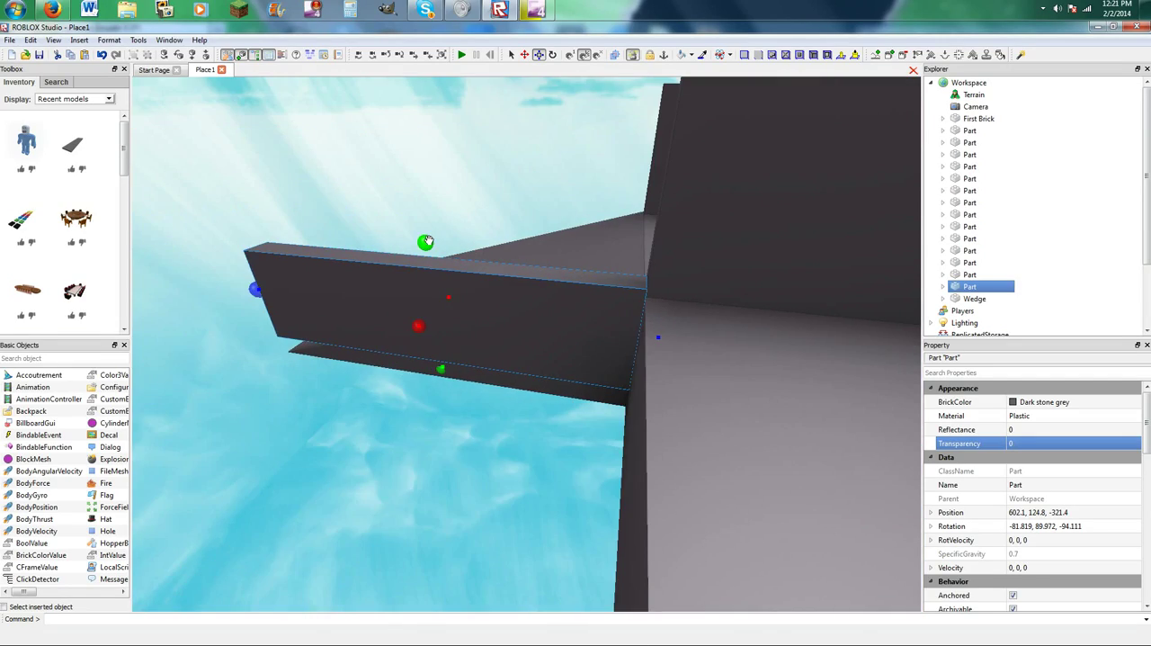
Raise the ramp wall to the height of the walkway side wall and trim its thickness to line up with it.
{"action": "left_click_drag", "start_coordinate": [428, 240], "coordinate": [458, 226]}
{"action": "right_click_drag", "start_coordinate": [458, 226], "coordinate": [458, 226]}
{"action": "left_click_drag", "start_coordinate": [458, 226], "coordinate": [458, 225]}
{"action": "right_click_drag", "start_coordinate": [458, 225], "coordinate": [458, 226]}
{"action": "left_click_drag", "start_coordinate": [458, 226], "coordinate": [495, 300]}
{"action": "right_click_drag", "start_coordinate": [457, 226], "coordinate": [458, 226]}
{"action": "left_click_drag", "start_coordinate": [495, 300], "coordinate": [532, 352]}
{"action": "right_click_drag", "start_coordinate": [532, 352], "coordinate": [488, 553]}
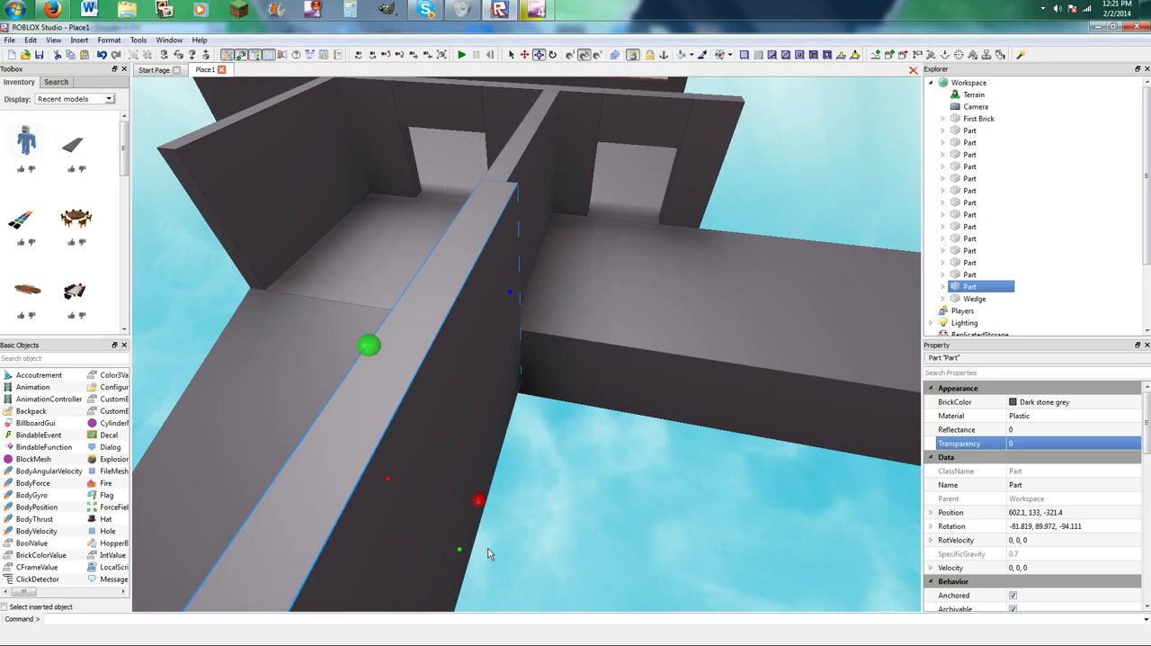
{"action": "left_click_drag", "start_coordinate": [480, 500], "coordinate": [465, 499]}
{"action": "left_click", "coordinate": [570, 511]}
{"action": "scroll", "coordinate": [571, 499], "scroll_direction": "up", "scroll_amount": 6}
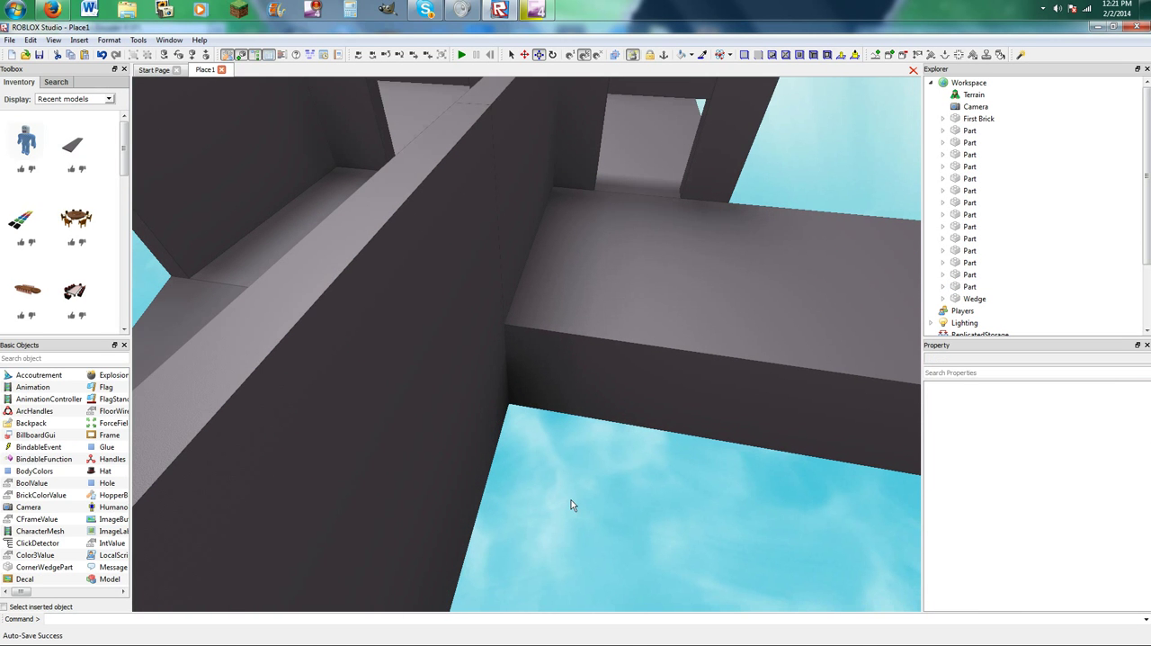
{"action": "scroll", "coordinate": [571, 499], "scroll_direction": "down", "scroll_amount": 6}
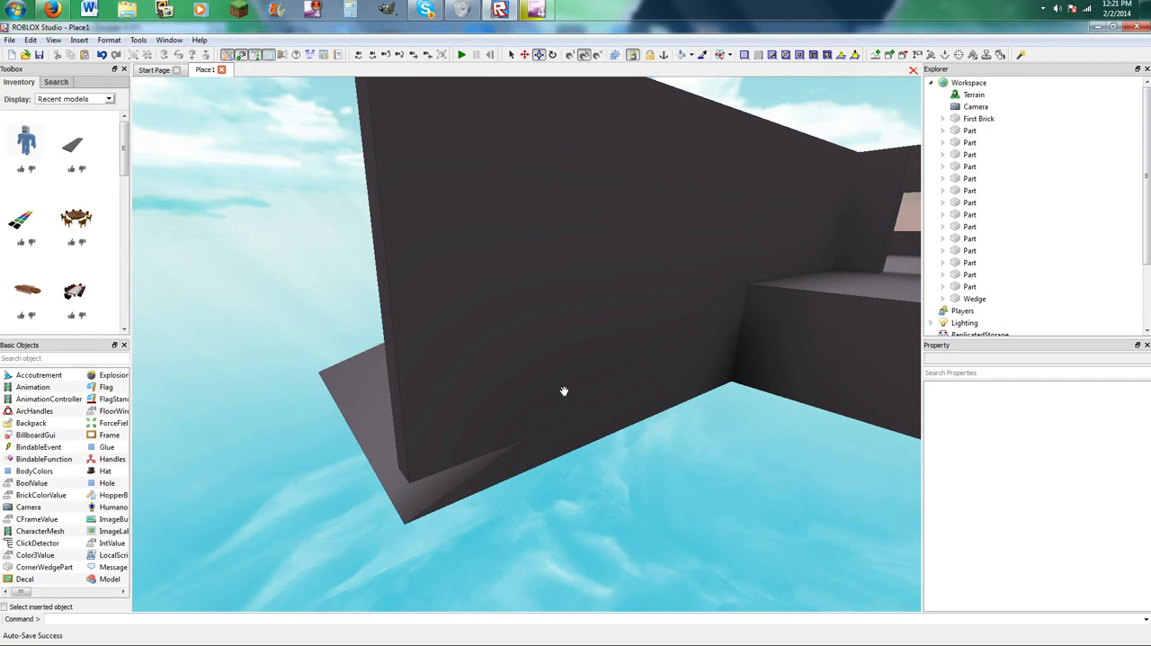
Extend the ramp wall down to the ramp's underside and outward to the ramp's lower end.
{"action": "left_click", "coordinate": [579, 363]}
{"action": "left_click_drag", "start_coordinate": [603, 410], "coordinate": [602, 437]}
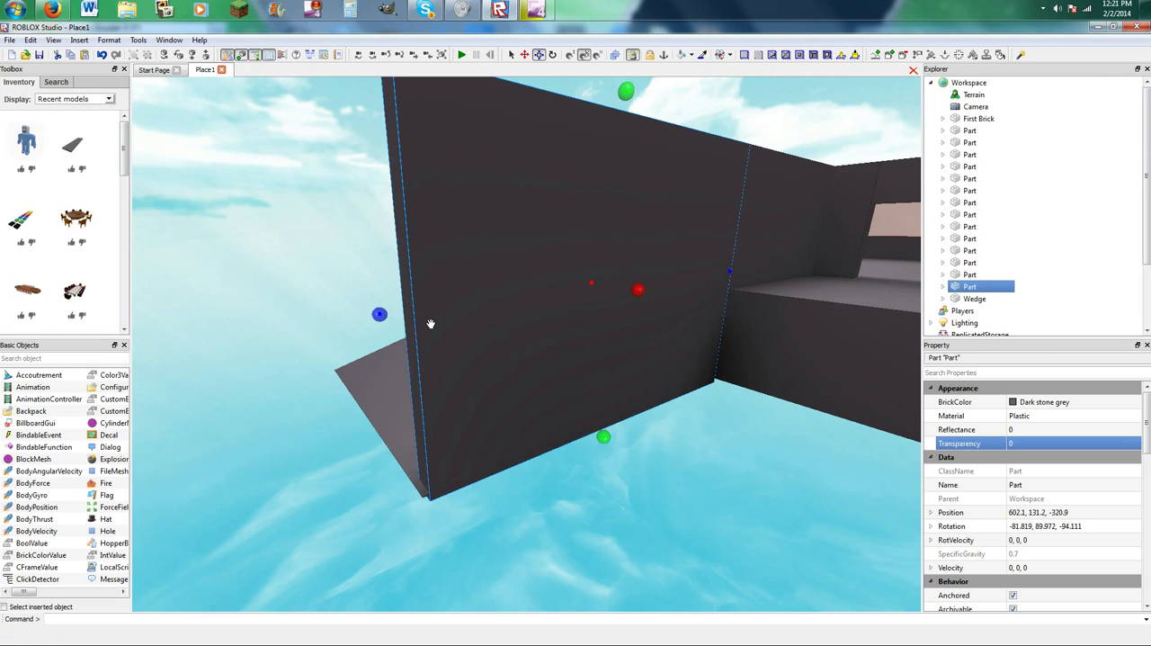
{"action": "left_click_drag", "start_coordinate": [381, 315], "coordinate": [370, 316]}
{"action": "left_click", "coordinate": [334, 337]}
{"action": "left_click", "coordinate": [424, 323]}
{"action": "left_click", "coordinate": [338, 349]}
{"action": "right_click_drag", "start_coordinate": [450, 366], "coordinate": [492, 371]}
{"action": "scroll", "coordinate": [493, 371], "scroll_direction": "down", "scroll_amount": 5}
Inspect the ramp wall, the side floor and their joints from several angles.
{"action": "left_click", "coordinate": [443, 332]}
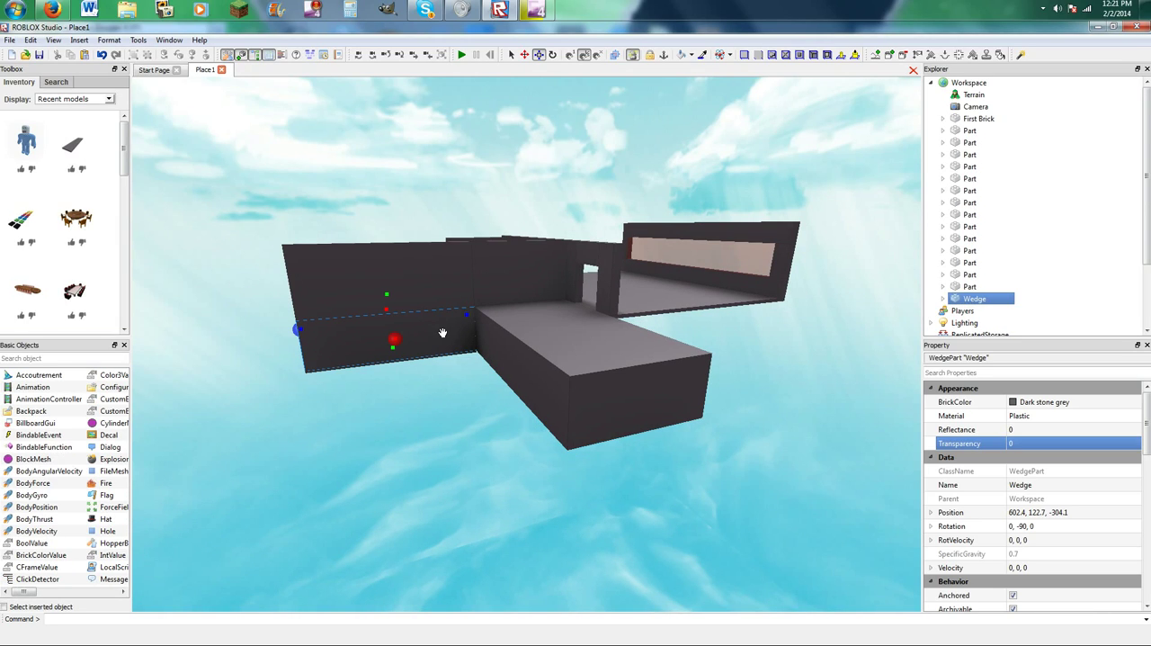
{"action": "key", "text": "w"}
{"action": "left_click", "coordinate": [417, 599]}
{"action": "key", "text": "a"}
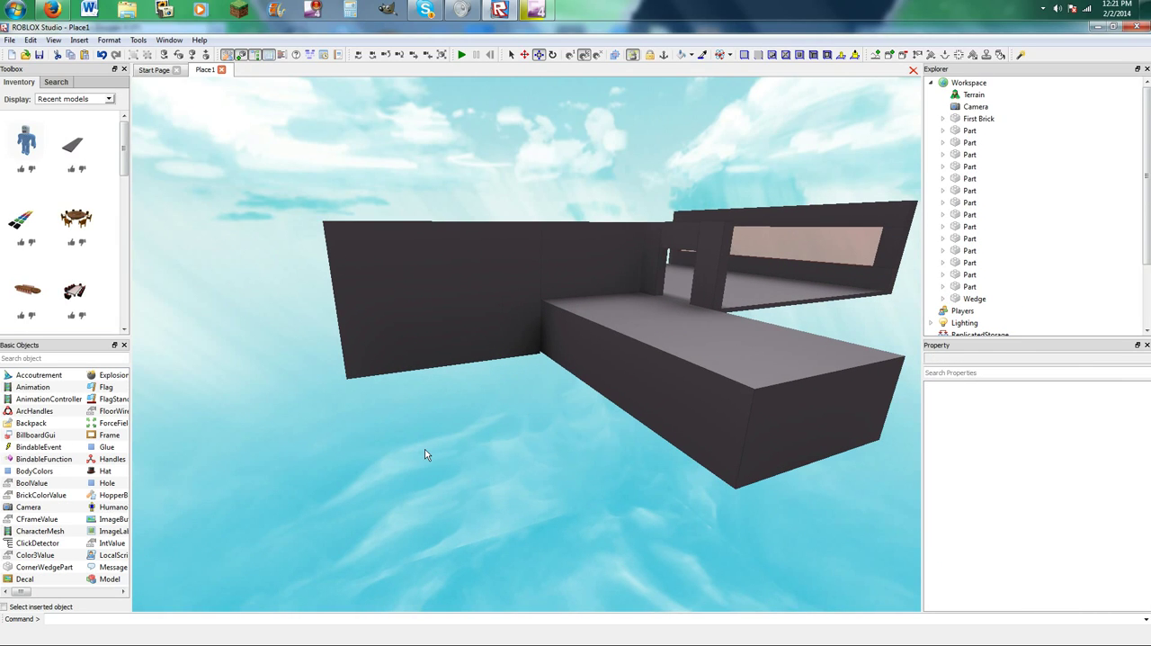
{"action": "key", "text": "w"}
{"action": "right_click_drag", "start_coordinate": [425, 448], "coordinate": [439, 394]}
{"action": "key", "text": "s"}
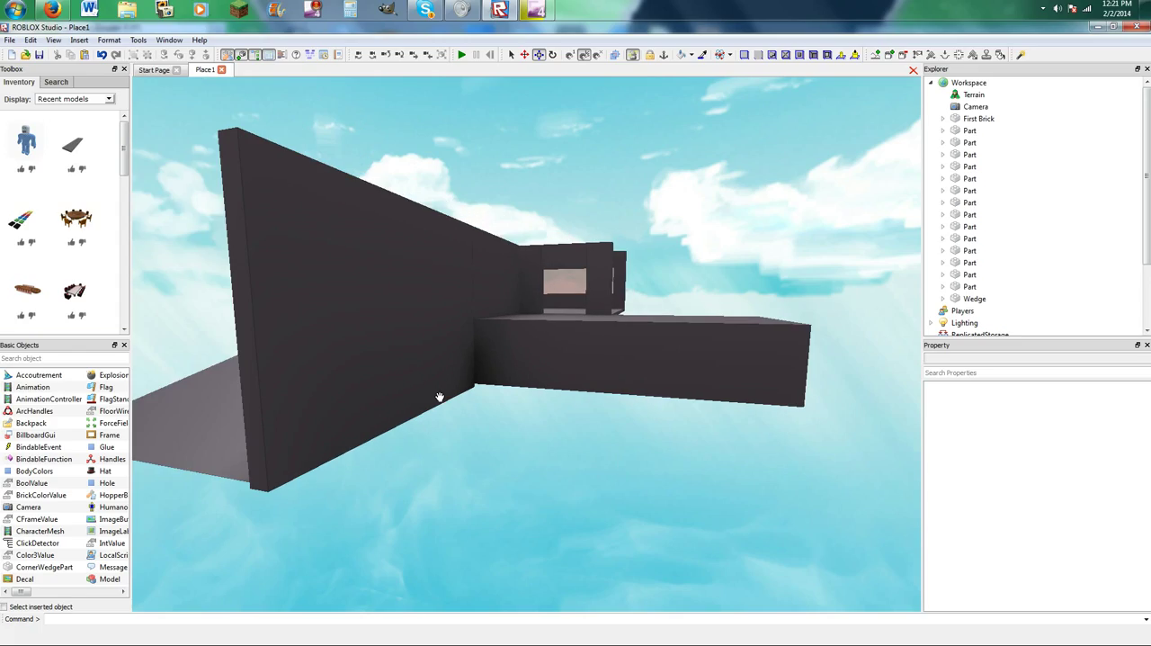
{"action": "key", "text": "w"}
{"action": "key", "text": "d"}
{"action": "right_click_drag", "start_coordinate": [450, 334], "coordinate": [450, 335]}
{"action": "key", "text": "s"}
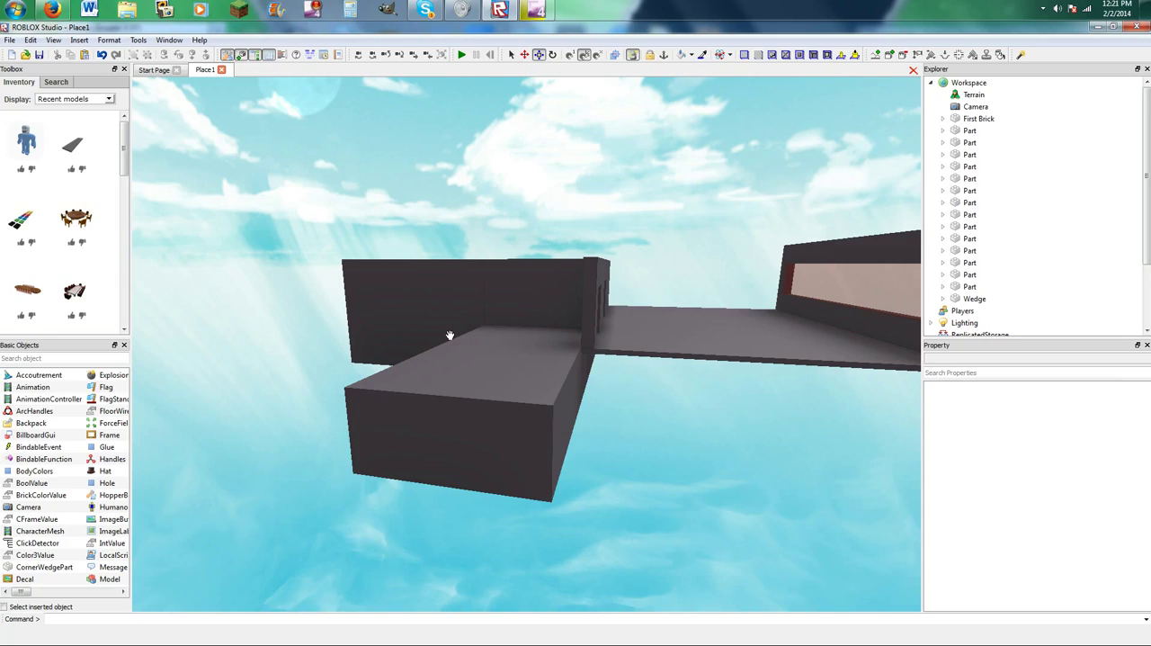
{"action": "right_click_drag", "start_coordinate": [534, 319], "coordinate": [535, 318]}
{"action": "key", "text": "w"}
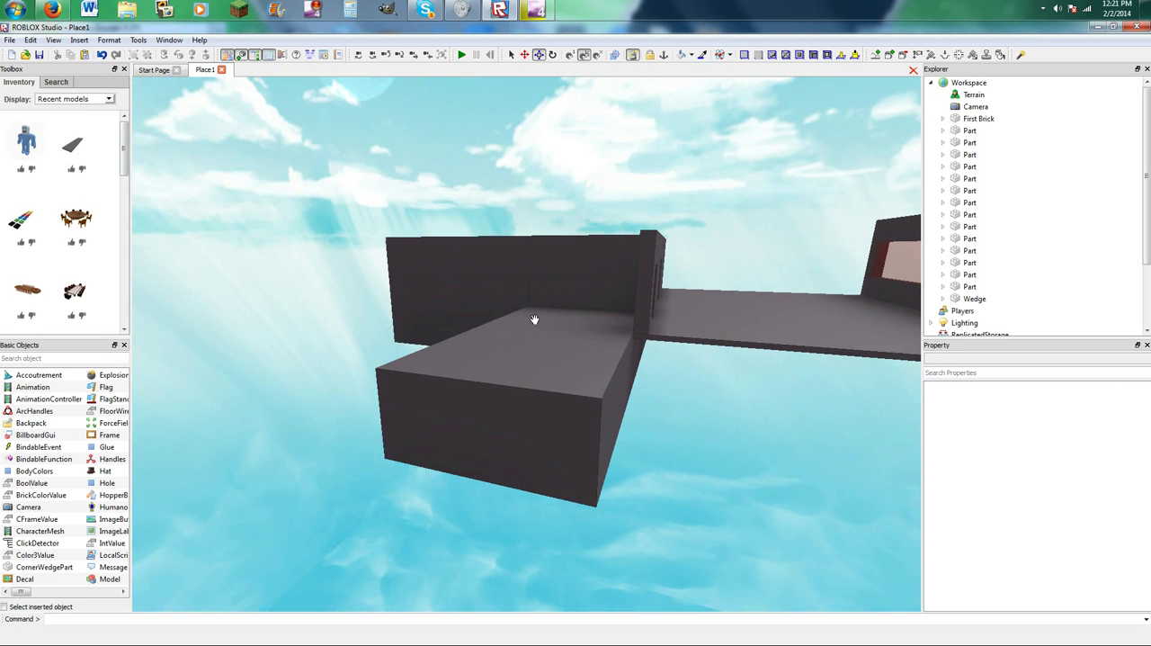
Insert another dark stone grey plank and place it flat on the outer part of the side floor.
{"action": "key", "text": "a"}
{"action": "left_click", "coordinate": [60, 158]}
{"action": "left_click_drag", "start_coordinate": [534, 332], "coordinate": [671, 386]}
{"action": "right_click_drag", "start_coordinate": [671, 385], "coordinate": [671, 386]}
{"action": "key", "text": "w"}
{"action": "left_click_drag", "start_coordinate": [671, 386], "coordinate": [671, 386]}
{"action": "right_click_drag", "start_coordinate": [671, 386], "coordinate": [671, 386]}
{"action": "left_click_drag", "start_coordinate": [671, 386], "coordinate": [589, 441]}
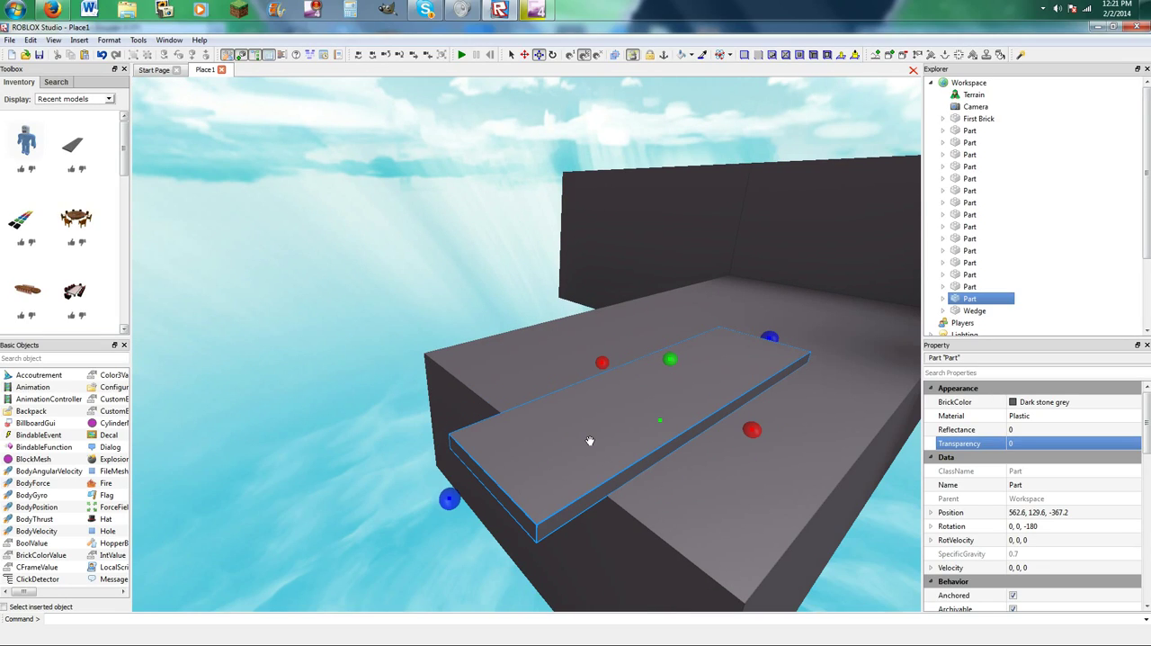
Move the plank across the side floor toward its ramp-side edge, close to the ramp wall.
{"action": "left_click_drag", "start_coordinate": [449, 494], "coordinate": [703, 449]}
{"action": "right_click_drag", "start_coordinate": [703, 449], "coordinate": [703, 449]}
{"action": "left_click_drag", "start_coordinate": [704, 449], "coordinate": [465, 346]}
{"action": "key", "text": "w"}
{"action": "right_click_drag", "start_coordinate": [465, 345], "coordinate": [465, 347]}
{"action": "key", "text": "a"}
{"action": "left_click_drag", "start_coordinate": [465, 347], "coordinate": [434, 378]}
{"action": "right_click_drag", "start_coordinate": [434, 378], "coordinate": [434, 378]}
{"action": "left_click_drag", "start_coordinate": [434, 378], "coordinate": [437, 376]}
{"action": "right_click_drag", "start_coordinate": [435, 378], "coordinate": [437, 376]}
{"action": "left_click_drag", "start_coordinate": [437, 376], "coordinate": [437, 380]}
{"action": "right_click_drag", "start_coordinate": [437, 376], "coordinate": [437, 380]}
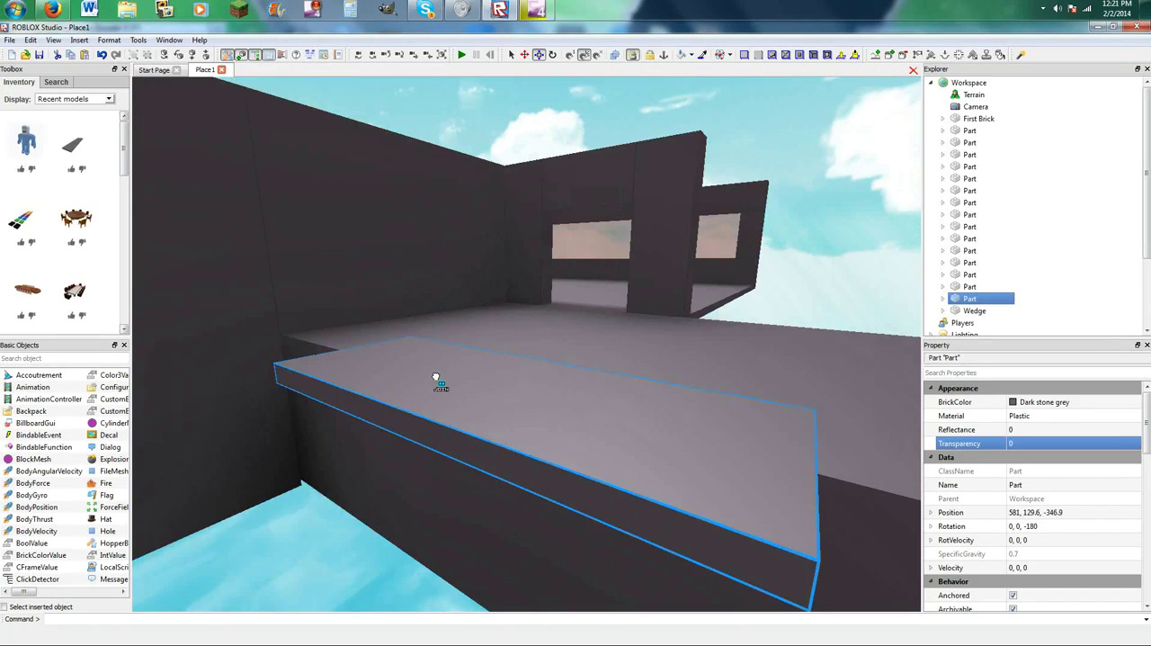
{"action": "left_click_drag", "start_coordinate": [437, 380], "coordinate": [446, 370]}
{"action": "right_click_drag", "start_coordinate": [437, 379], "coordinate": [437, 379]}
{"action": "left_click_drag", "start_coordinate": [446, 370], "coordinate": [458, 372]}
{"action": "right_click_drag", "start_coordinate": [458, 373], "coordinate": [458, 372]}
{"action": "left_click_drag", "start_coordinate": [458, 373], "coordinate": [455, 368]}
{"action": "right_click_drag", "start_coordinate": [458, 372], "coordinate": [455, 368]}
{"action": "left_click_drag", "start_coordinate": [455, 368], "coordinate": [455, 367]}
{"action": "right_click_drag", "start_coordinate": [455, 368], "coordinate": [455, 368]}
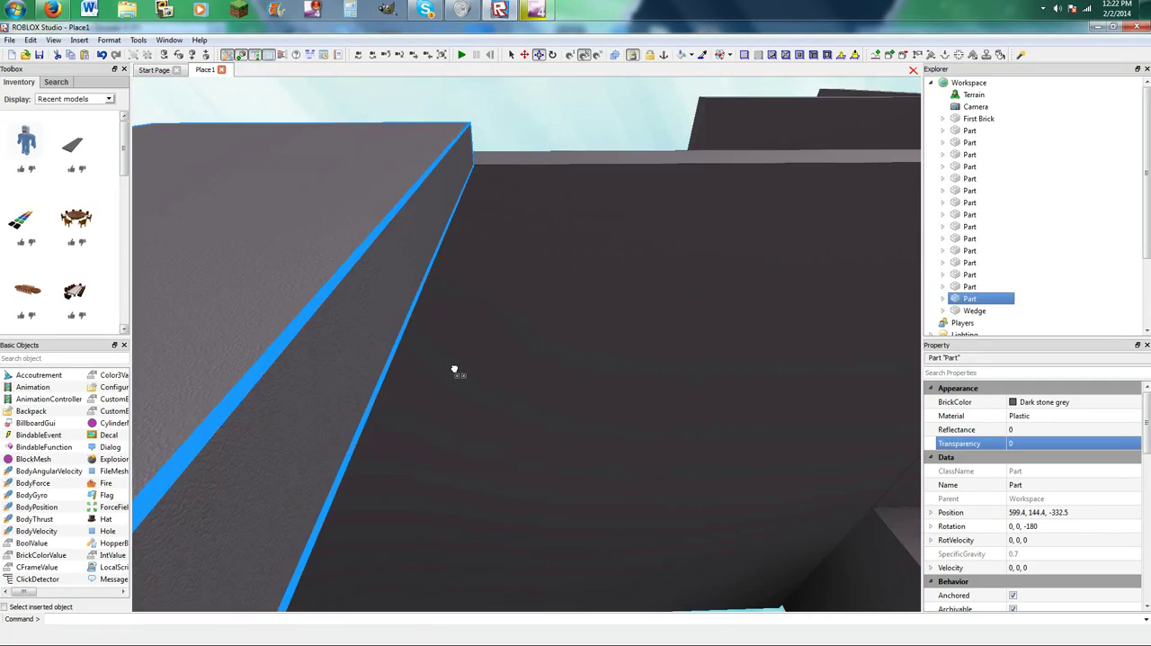
{"action": "left_click_drag", "start_coordinate": [455, 368], "coordinate": [457, 382]}
{"action": "right_click_drag", "start_coordinate": [455, 368], "coordinate": [455, 367]}
Shrink the plank into a small thin plate and set it on the side floor near the ramp-side edge.
{"action": "key", "text": "s"}
{"action": "left_click_drag", "start_coordinate": [457, 382], "coordinate": [574, 462]}
{"action": "key", "text": "w"}
{"action": "right_click_drag", "start_coordinate": [574, 462], "coordinate": [563, 461]}
{"action": "key", "text": "s"}
{"action": "key", "text": "w"}
{"action": "left_click_drag", "start_coordinate": [457, 411], "coordinate": [601, 432]}
{"action": "right_click_drag", "start_coordinate": [605, 429], "coordinate": [609, 426]}
{"action": "key", "text": "s"}
{"action": "left_click_drag", "start_coordinate": [655, 391], "coordinate": [628, 400]}
Duplicate the small plate twice and space the copies in a row along the side floor's ramp-side edge.
{"action": "key", "text": "ctrl+d"}
{"action": "key", "text": "ctrl+d"}
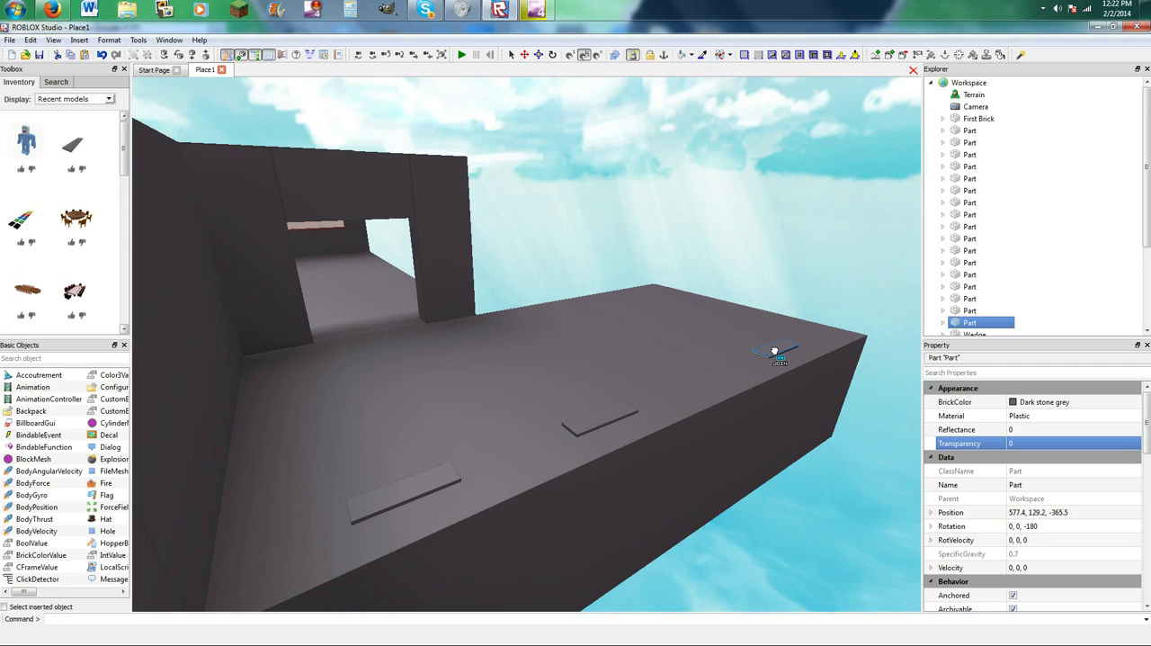
{"action": "right_click_drag", "start_coordinate": [750, 352], "coordinate": [745, 345]}
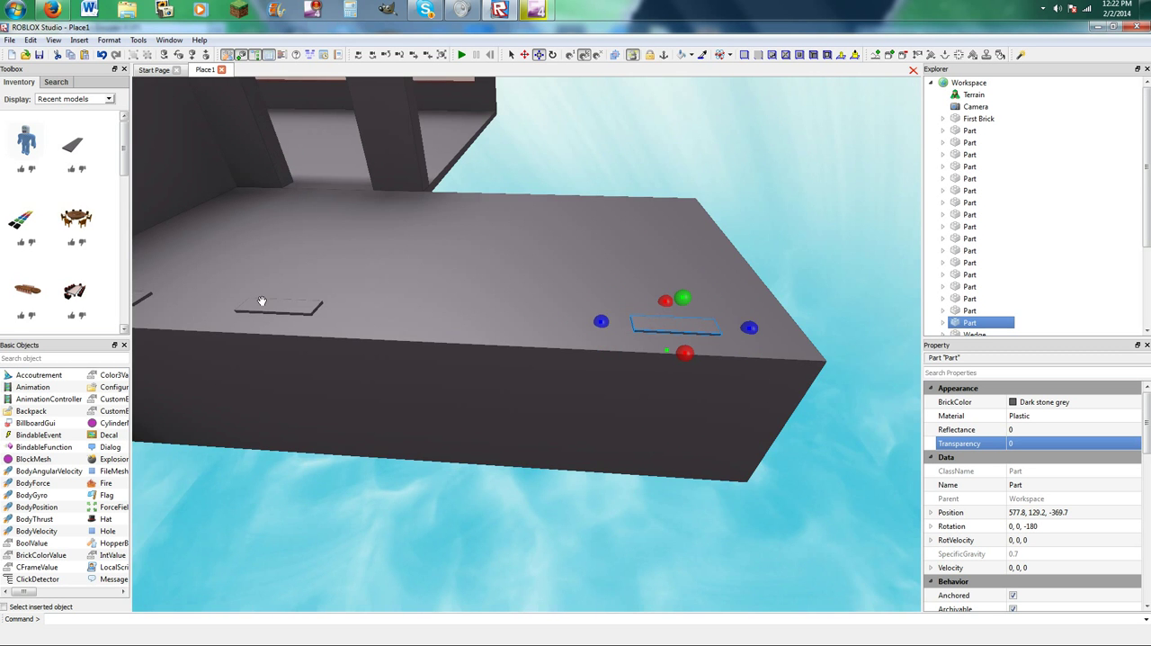
{"action": "left_click_drag", "start_coordinate": [255, 305], "coordinate": [362, 313]}
{"action": "right_click_drag", "start_coordinate": [406, 314], "coordinate": [406, 314]}
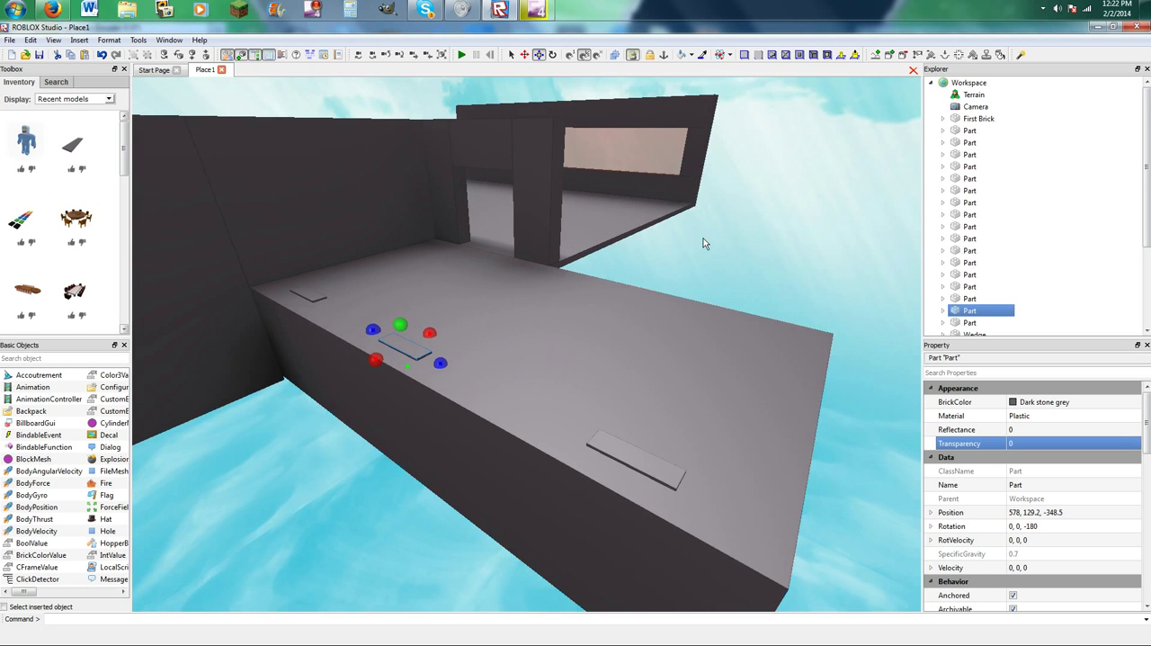
{"action": "left_click", "coordinate": [685, 245]}
{"action": "right_click_drag", "start_coordinate": [589, 265], "coordinate": [594, 283]}
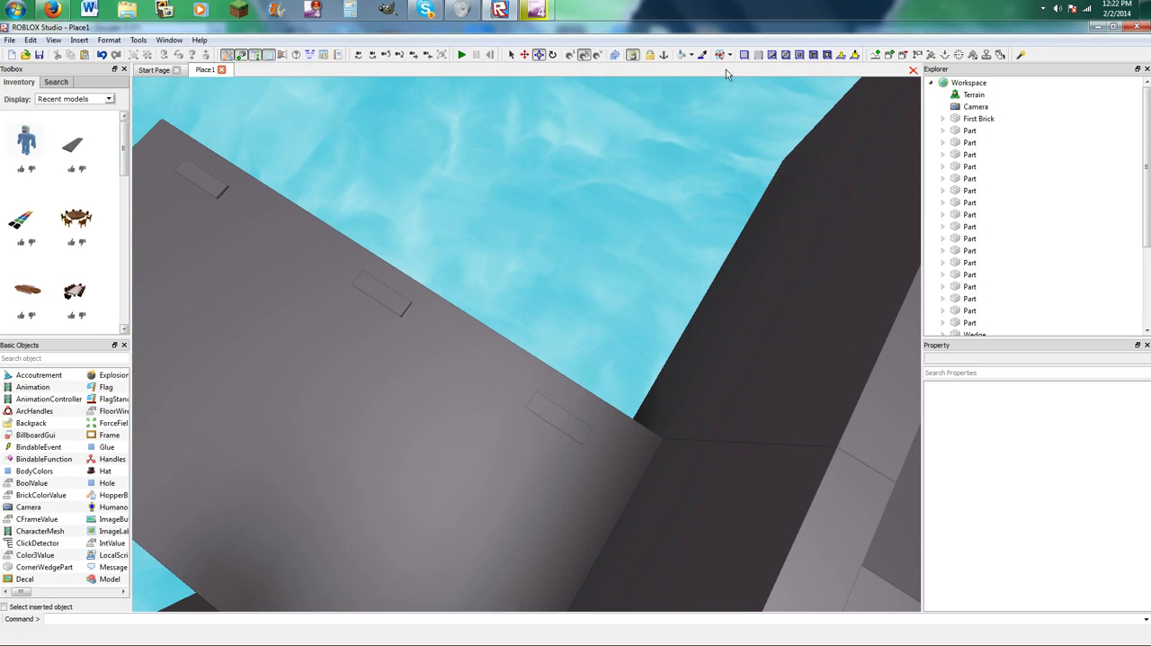
Colour the three small plates on the side floor bright red.
{"action": "left_click", "coordinate": [691, 56]}
{"action": "left_click", "coordinate": [744, 82]}
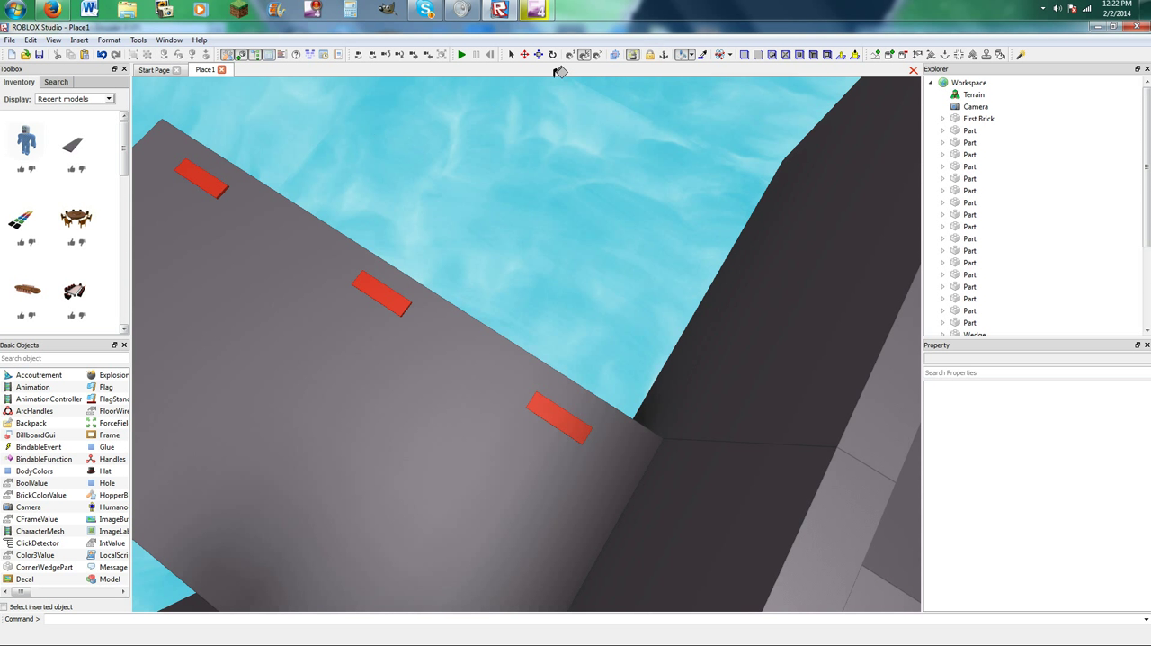
{"action": "right_click_drag", "start_coordinate": [552, 155], "coordinate": [548, 158]}
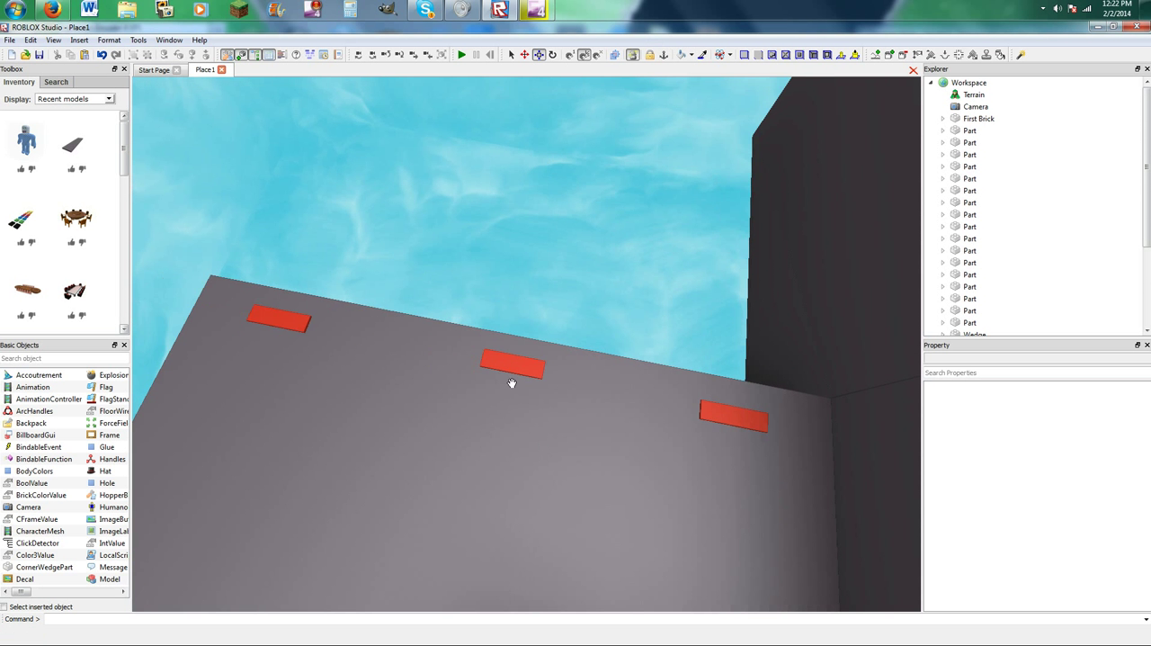
Shift the middle red plate toward the floor's outer end and place a duplicate of the wall-side plate directly beside the original.
{"action": "left_click", "coordinate": [493, 361]}
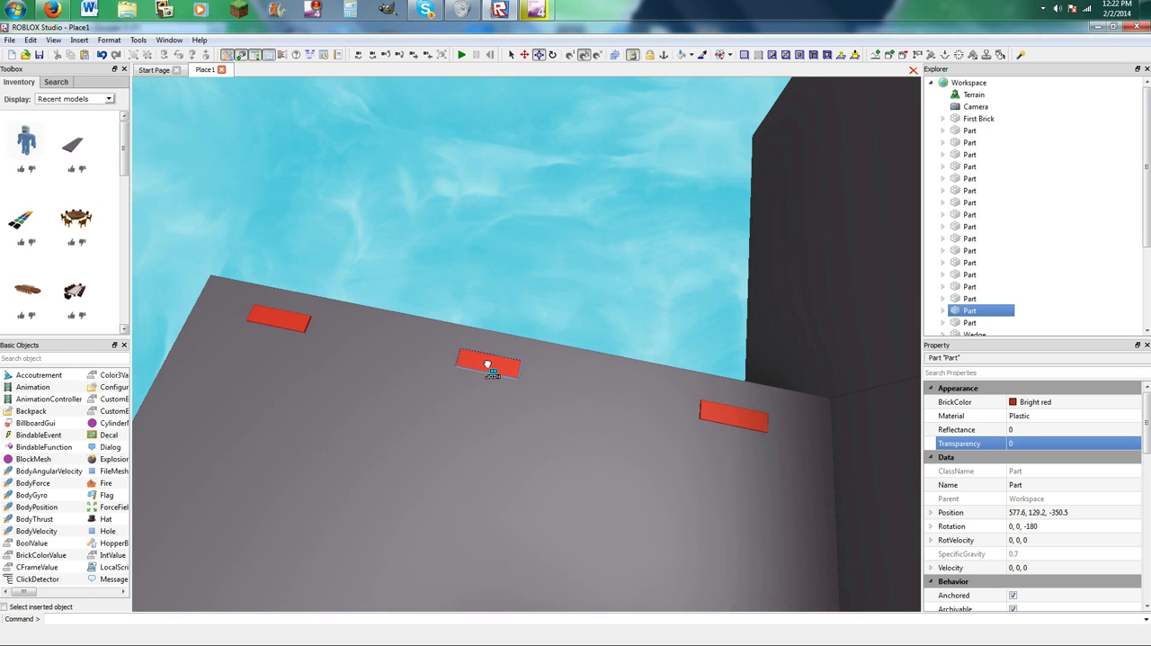
{"action": "left_click", "coordinate": [686, 405]}
{"action": "left_click", "coordinate": [735, 412]}
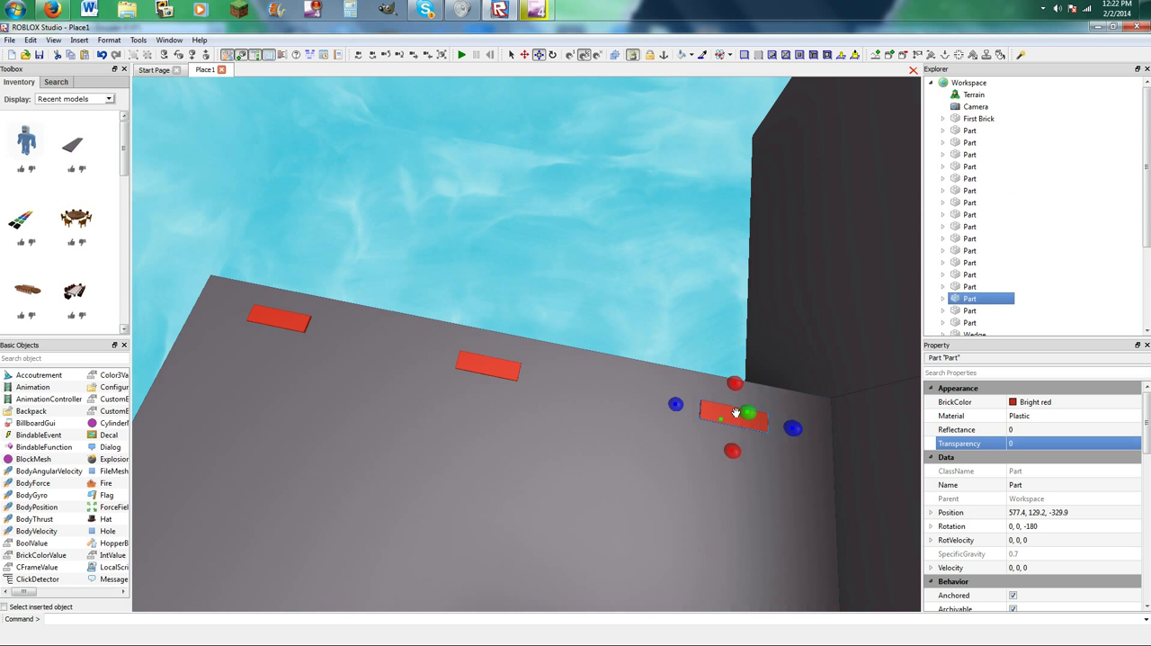
{"action": "left_click", "coordinate": [704, 409]}
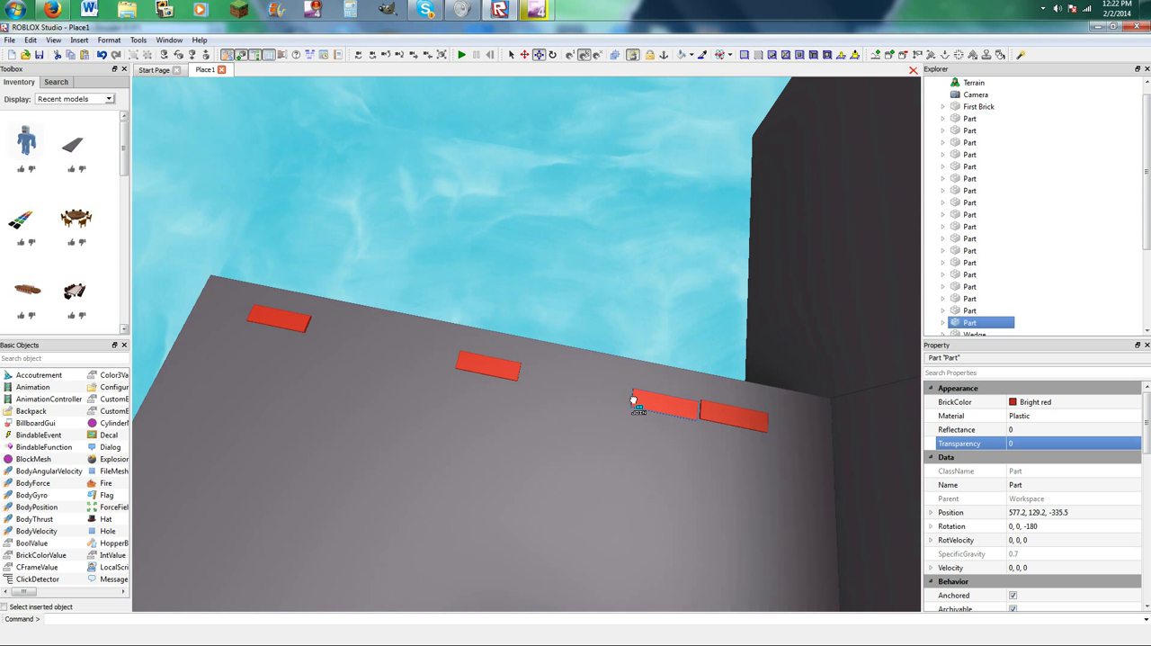
Fill the gaps between the red plates with long red strips and line the outer plate up with the row.
{"action": "left_click_drag", "start_coordinate": [570, 387], "coordinate": [368, 362]}
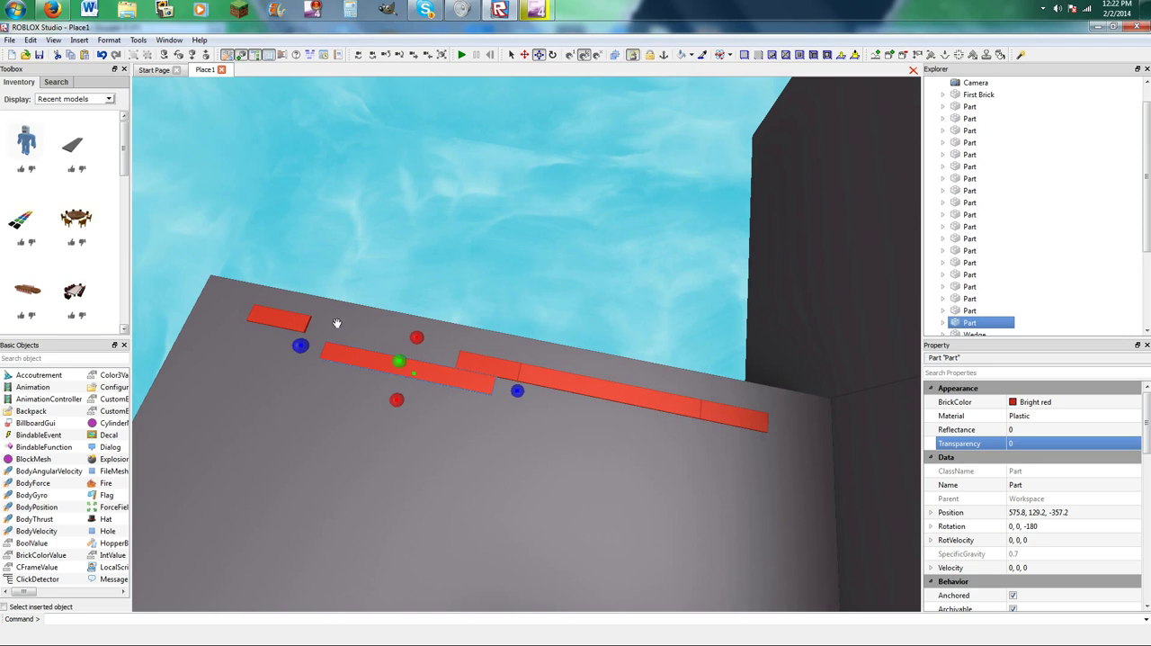
{"action": "scroll", "coordinate": [363, 345], "scroll_direction": "up", "scroll_amount": 3}
{"action": "left_click_drag", "start_coordinate": [380, 307], "coordinate": [319, 389]}
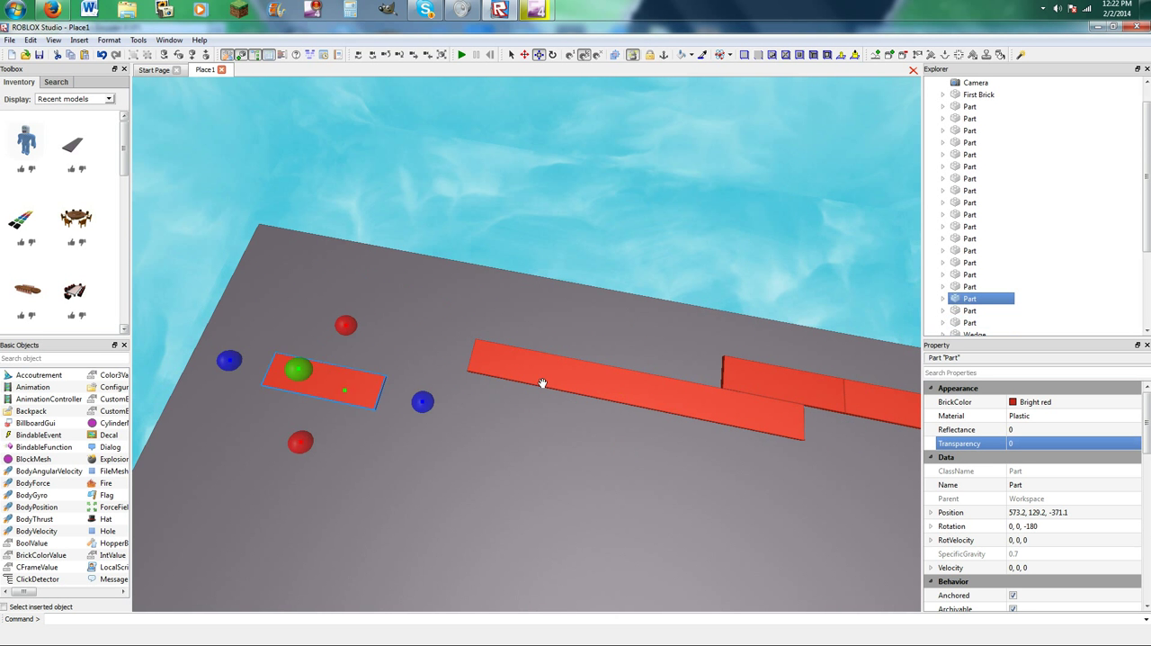
{"action": "left_click_drag", "start_coordinate": [762, 416], "coordinate": [678, 366]}
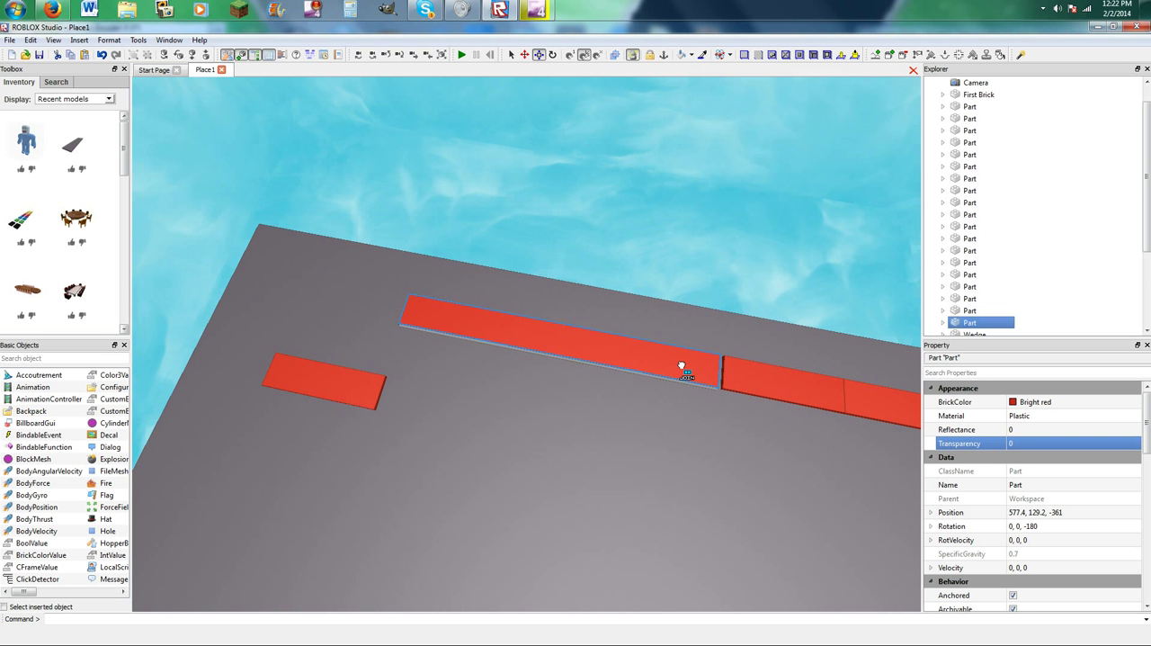
{"action": "left_click_drag", "start_coordinate": [347, 390], "coordinate": [351, 294]}
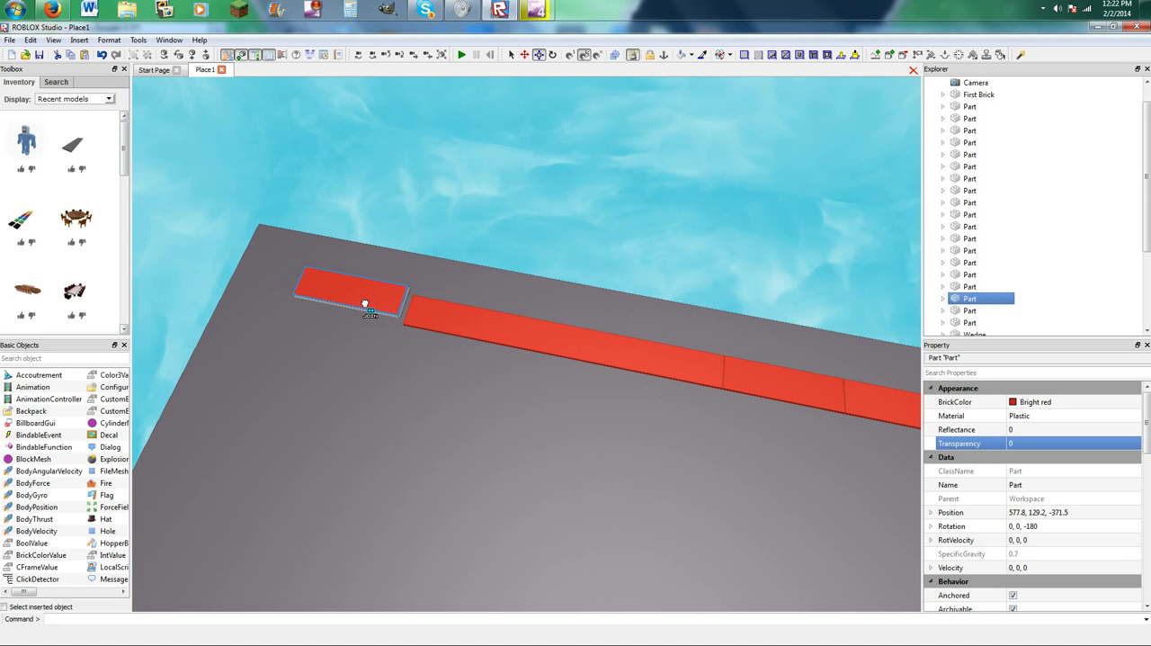
{"action": "right_click_drag", "start_coordinate": [367, 310], "coordinate": [411, 319]}
Delete the long red connecting strips so only the three small plates remain along the side floor's edge.
{"action": "left_click", "coordinate": [384, 252]}
{"action": "scroll", "coordinate": [389, 292], "scroll_direction": "up", "scroll_amount": 3}
{"action": "left_click", "coordinate": [456, 374]}
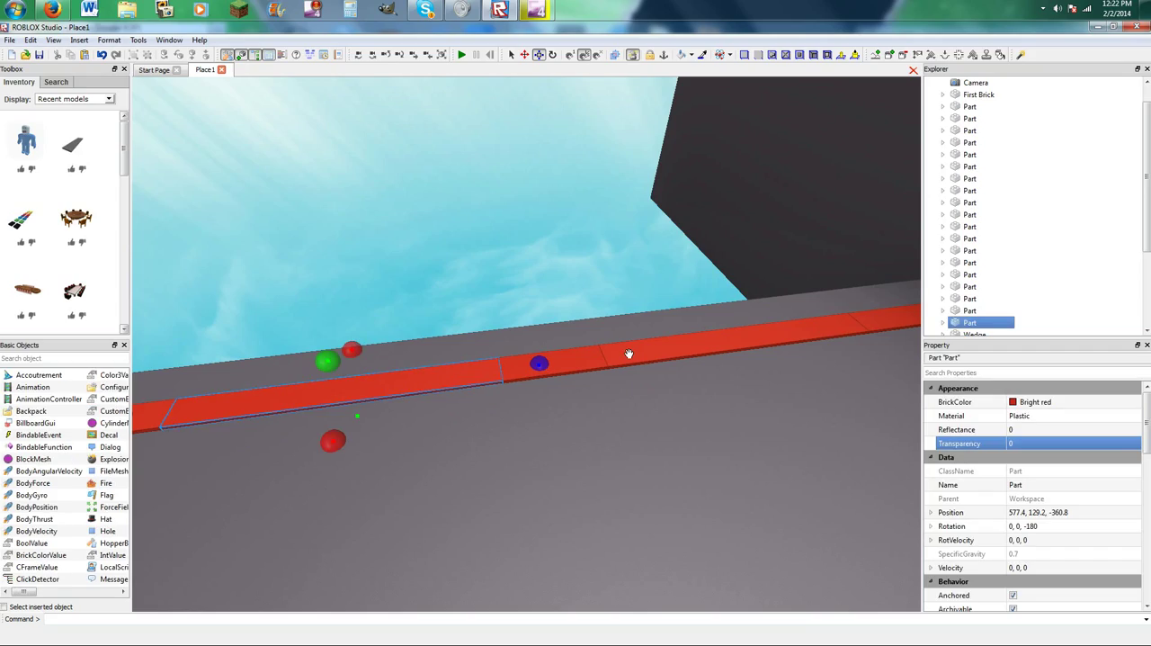
{"action": "left_click", "coordinate": [640, 351], "text": "shift"}
{"action": "key", "text": "Delete"}
{"action": "scroll", "coordinate": [574, 412], "scroll_direction": "down", "scroll_amount": 6}
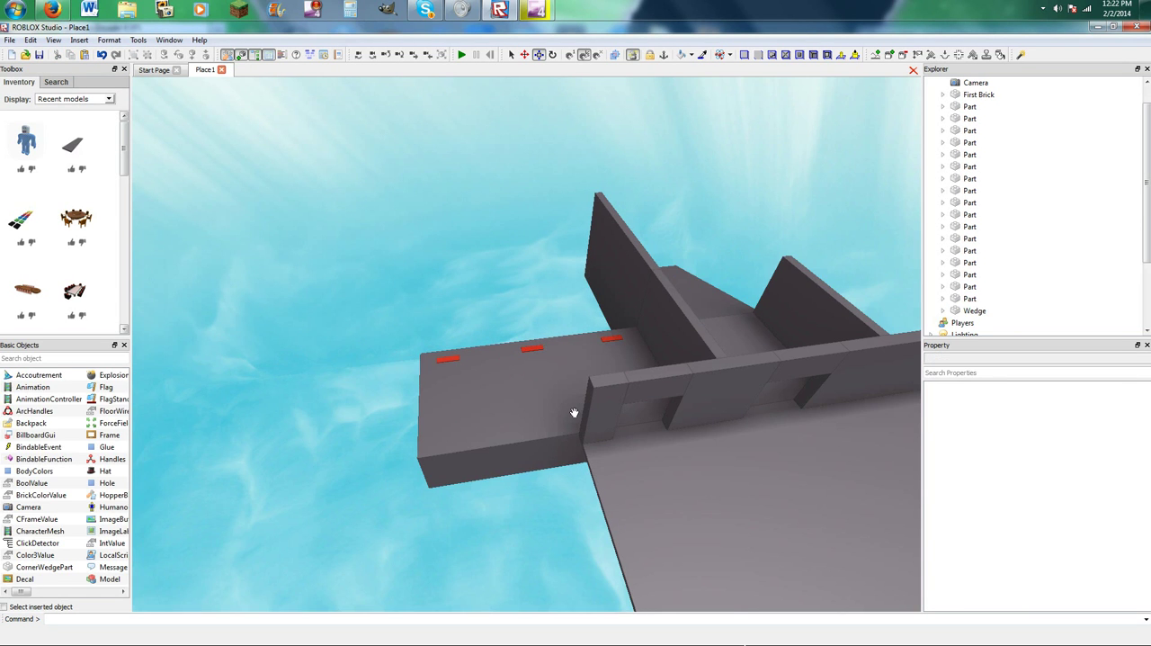
Move the three small red plates together a short distance toward the side floor's outer end.
{"action": "scroll", "coordinate": [571, 390], "scroll_direction": "up", "scroll_amount": 3}
{"action": "right_click_drag", "start_coordinate": [571, 389], "coordinate": [574, 389]}
{"action": "scroll", "coordinate": [574, 389], "scroll_direction": "down", "scroll_amount": 1}
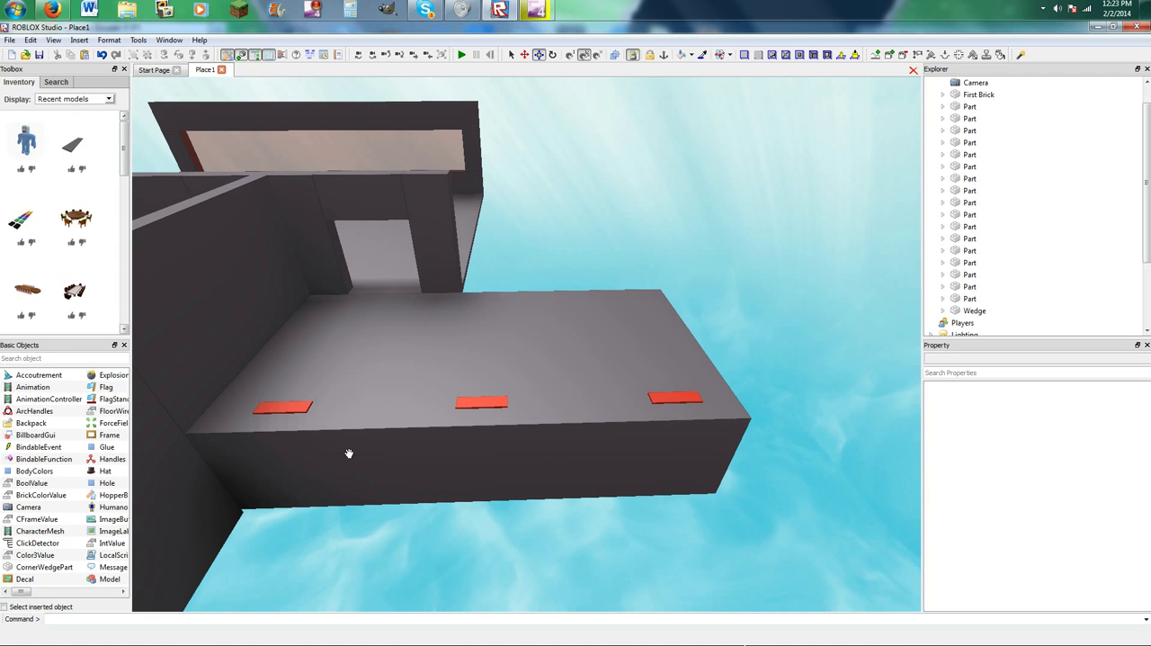
{"action": "left_click", "coordinate": [286, 409]}
{"action": "left_click", "coordinate": [492, 401], "text": "shift"}
{"action": "left_click", "coordinate": [671, 396], "text": "shift"}
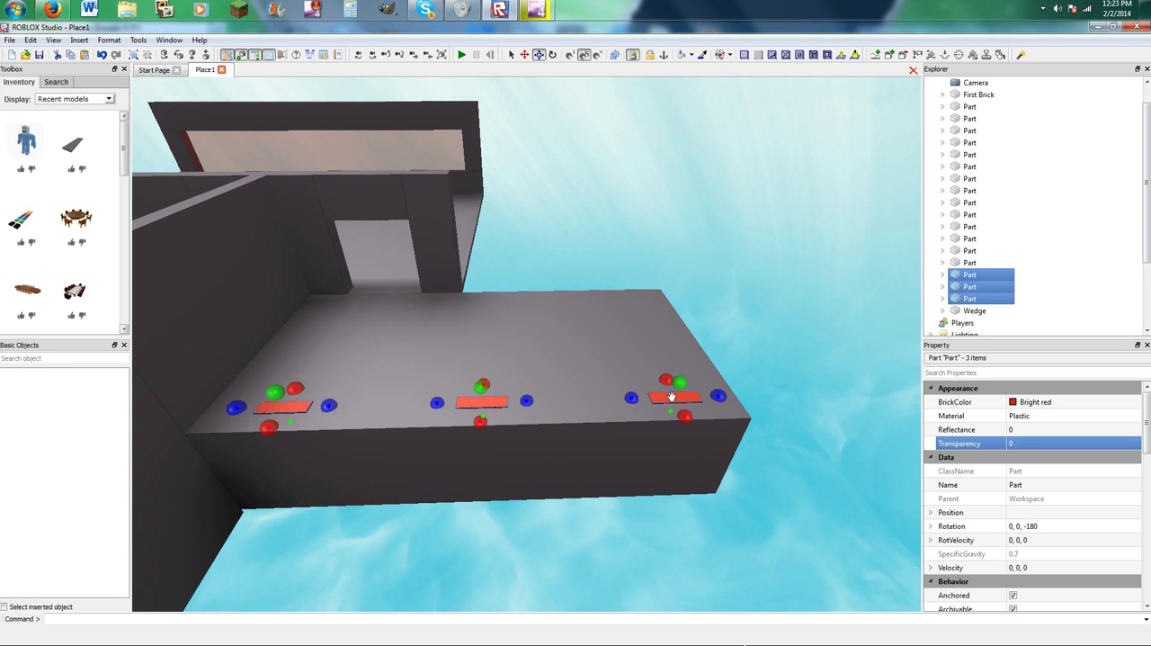
{"action": "left_click", "coordinate": [537, 55]}
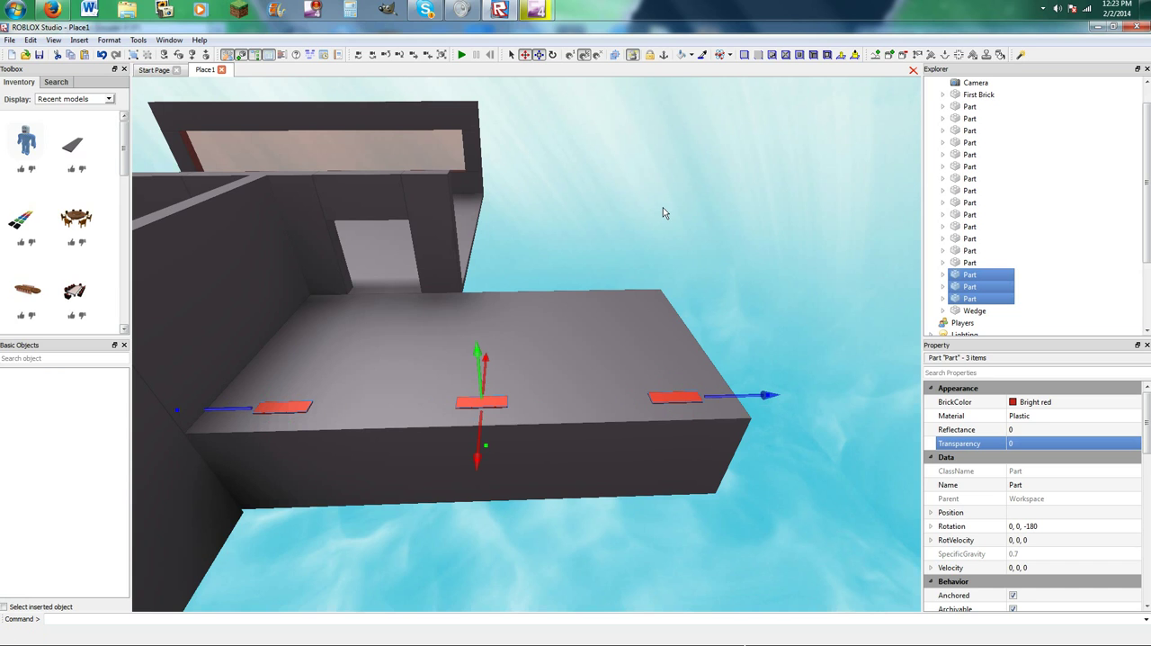
{"action": "left_click_drag", "start_coordinate": [772, 395], "coordinate": [800, 402]}
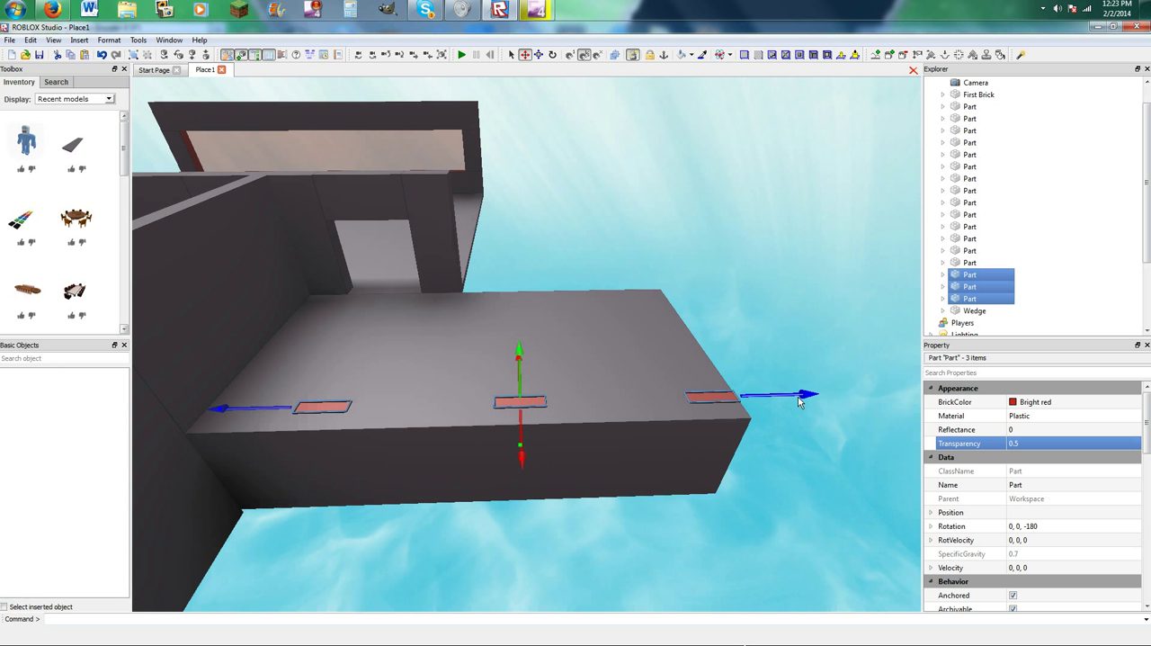
Lengthen the side floor outward slightly past the outermost red plate.
{"action": "left_click", "coordinate": [553, 55]}
{"action": "left_click", "coordinate": [692, 354]}
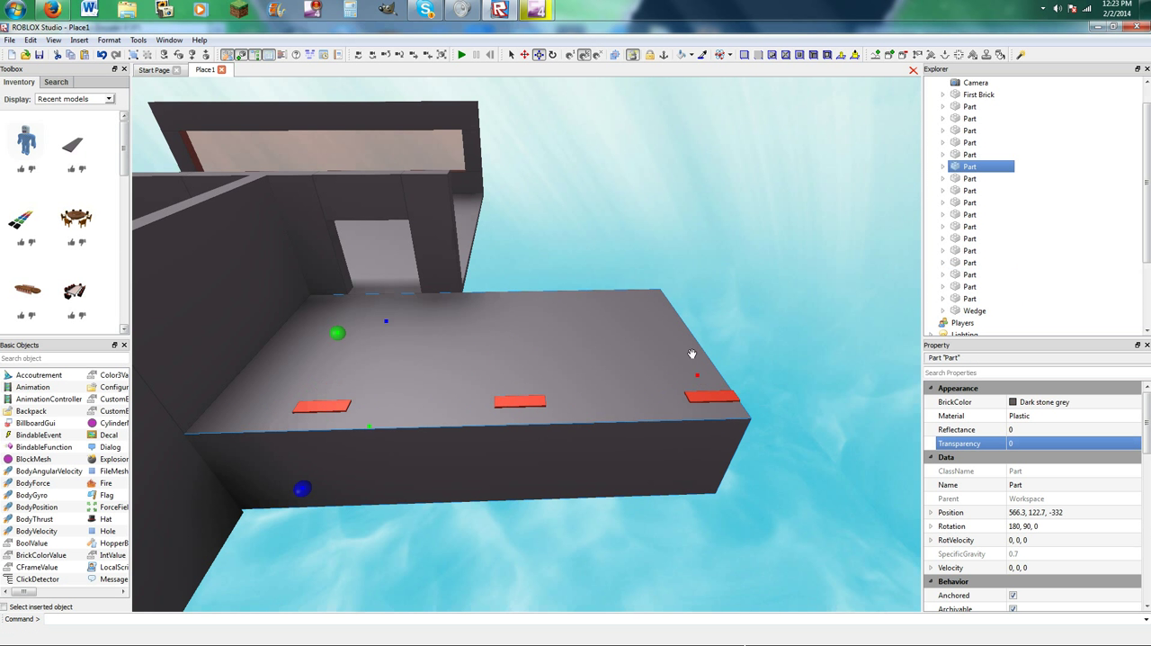
{"action": "left_click", "coordinate": [536, 268]}
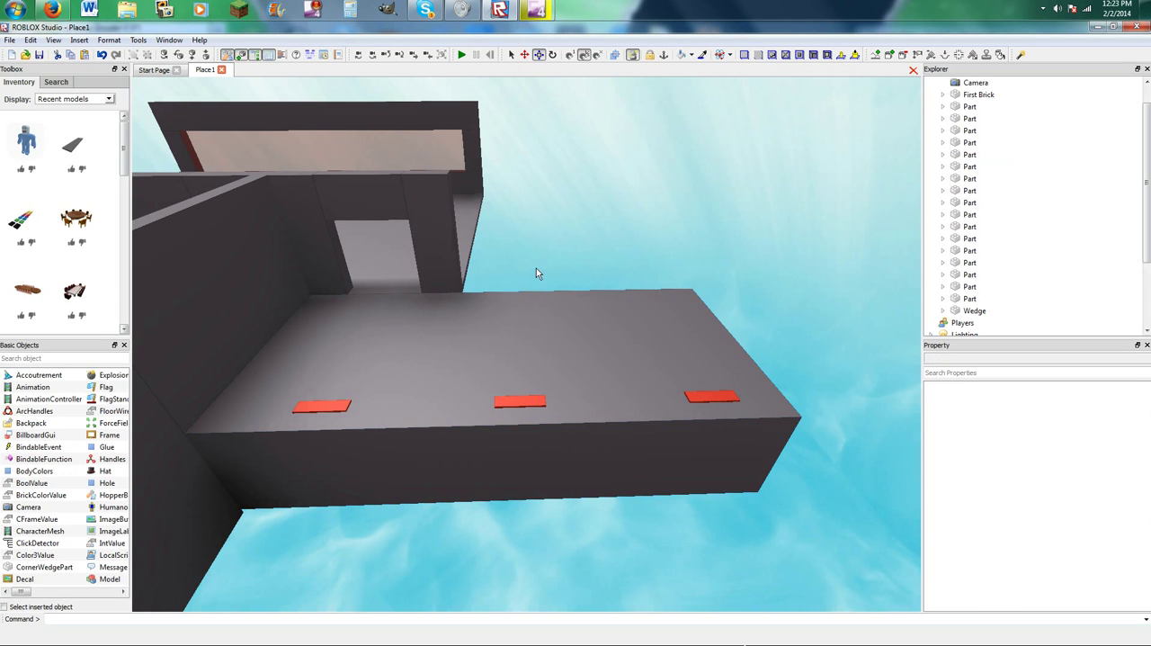
{"action": "right_click_drag", "start_coordinate": [628, 284], "coordinate": [628, 282]}
Search the toolbox for "teleporters" and limit the search to My Models.
{"action": "left_click", "coordinate": [54, 84]}
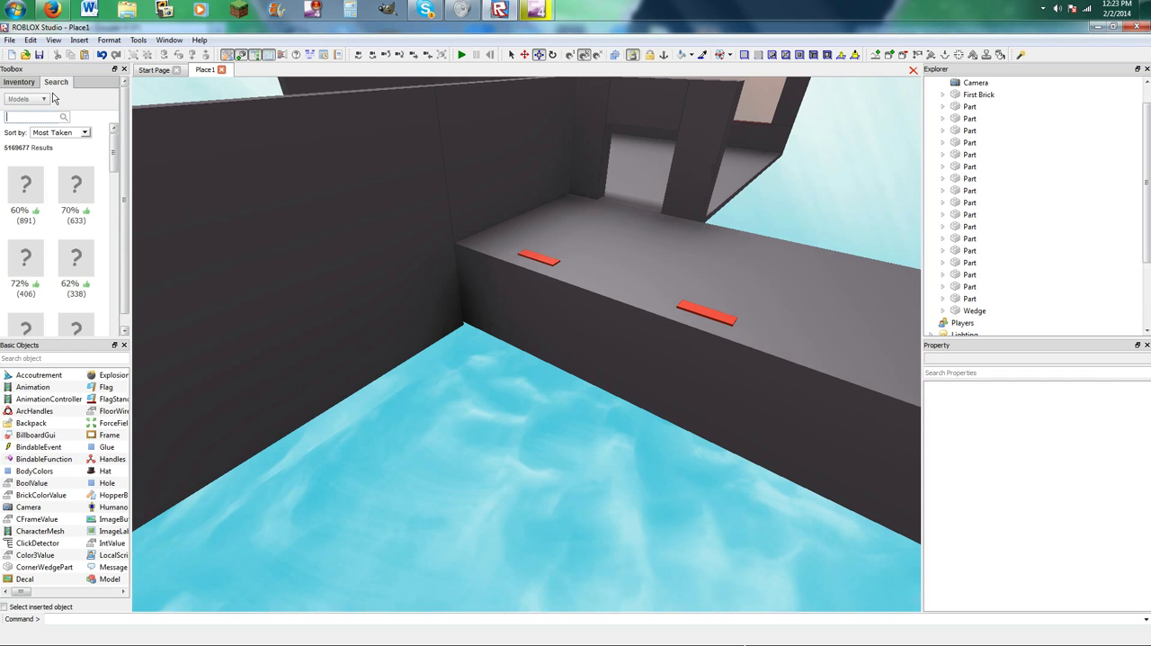
{"action": "left_click", "coordinate": [20, 82]}
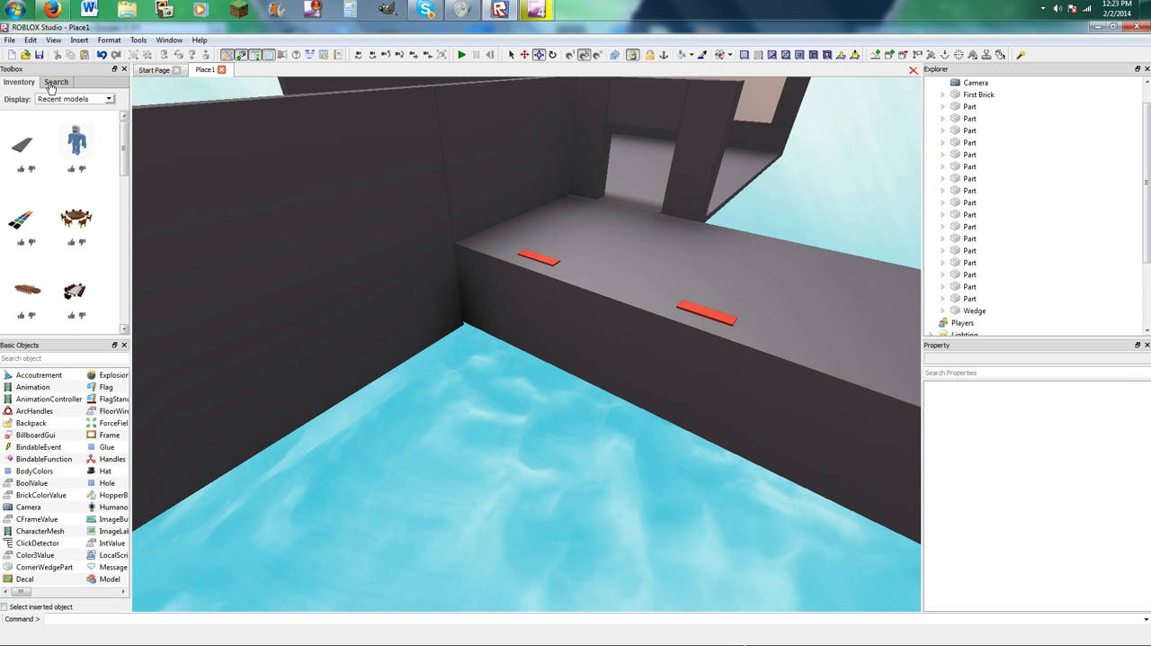
{"action": "left_click", "coordinate": [52, 82]}
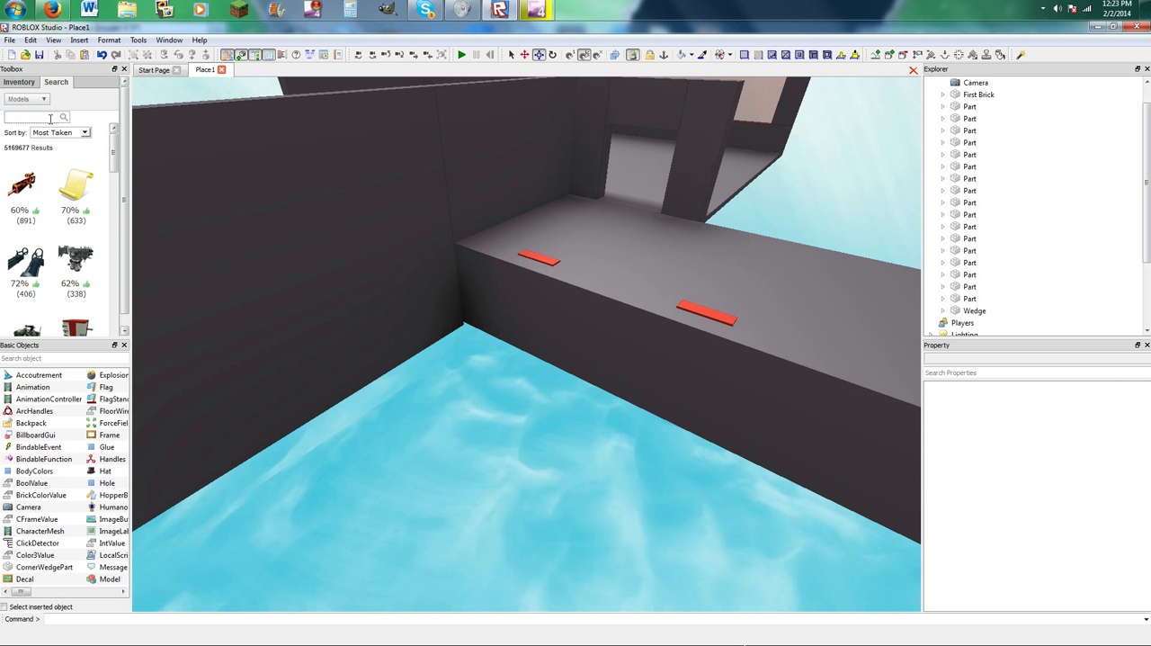
{"action": "left_click", "coordinate": [50, 118]}
{"action": "type", "text": "teleporters"}
{"action": "key", "text": "Return"}
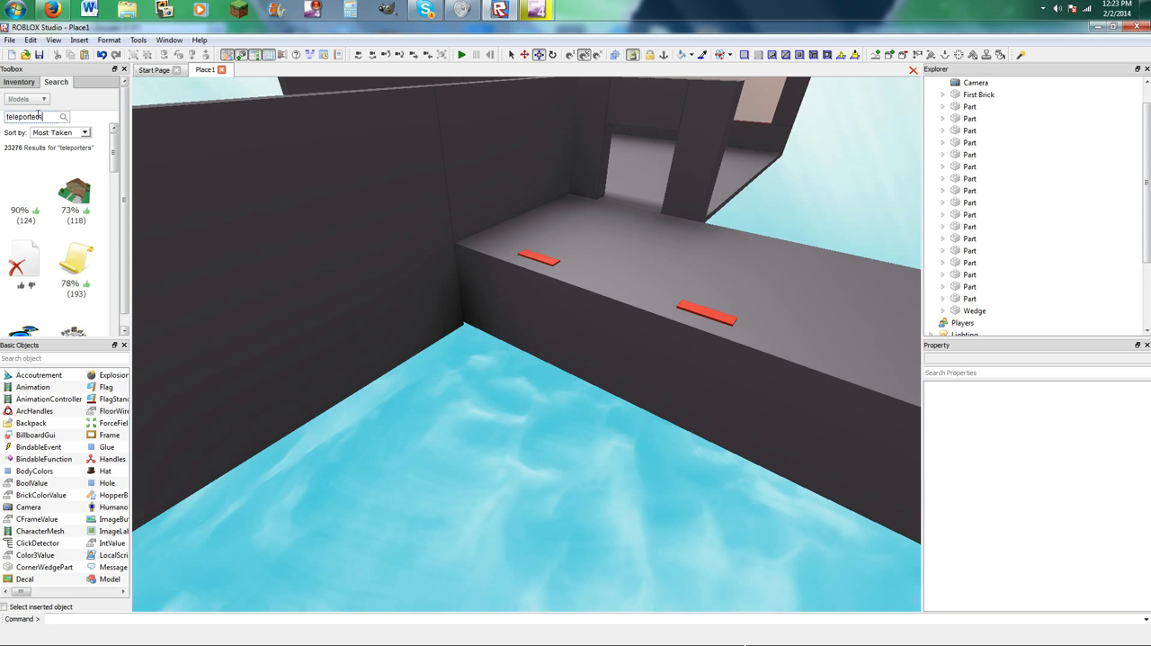
{"action": "left_click", "coordinate": [23, 101]}
{"action": "left_click", "coordinate": [36, 135]}
{"action": "left_click", "coordinate": [24, 99]}
{"action": "left_click", "coordinate": [36, 137]}
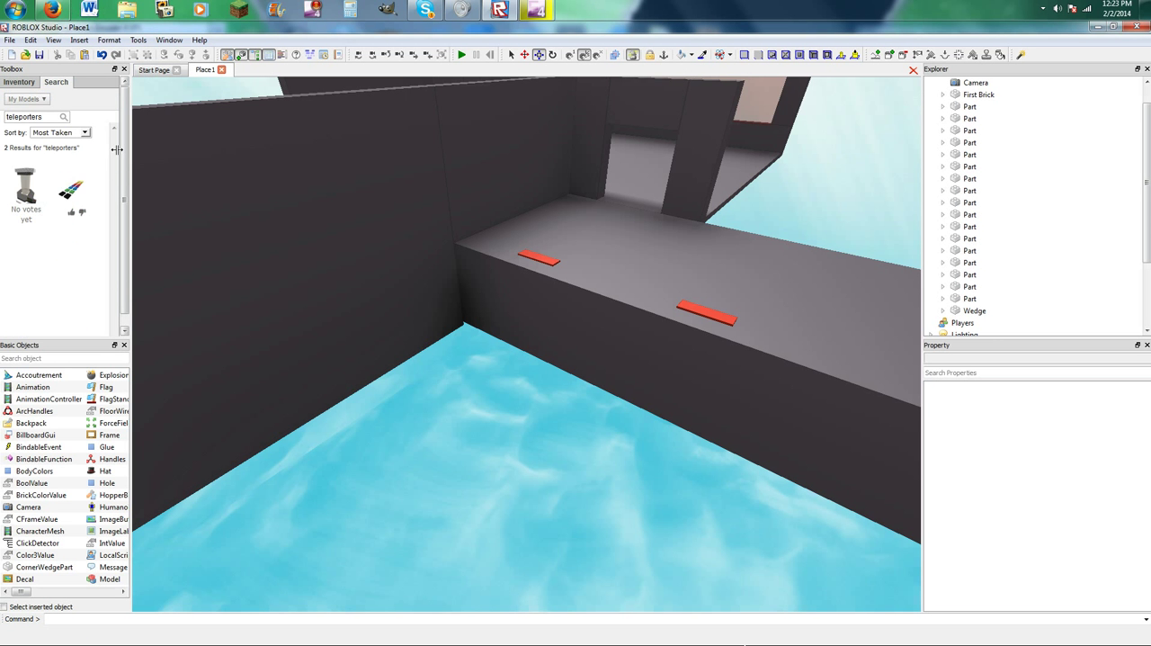
Insert the multicoloured teleporter pad set from My Models and place it on the side floor over the red plates.
{"action": "left_click", "coordinate": [79, 186]}
{"action": "scroll", "coordinate": [514, 324], "scroll_direction": "down", "scroll_amount": 5}
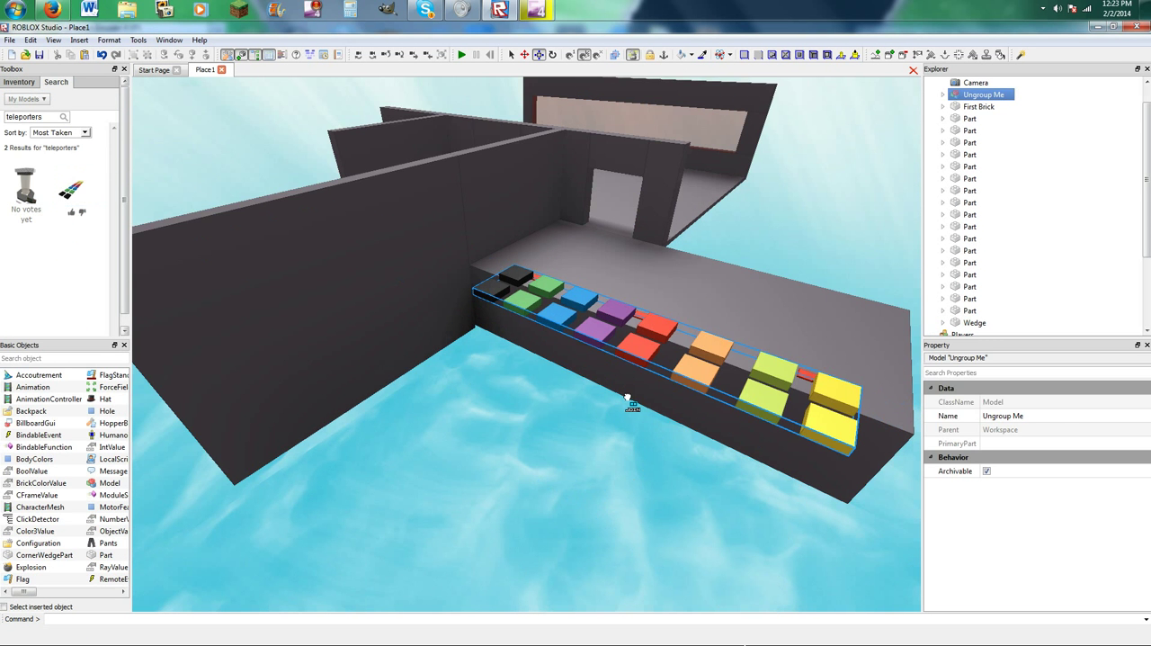
{"action": "right_click_drag", "start_coordinate": [614, 320], "coordinate": [614, 319]}
{"action": "scroll", "coordinate": [615, 318], "scroll_direction": "up", "scroll_amount": 5}
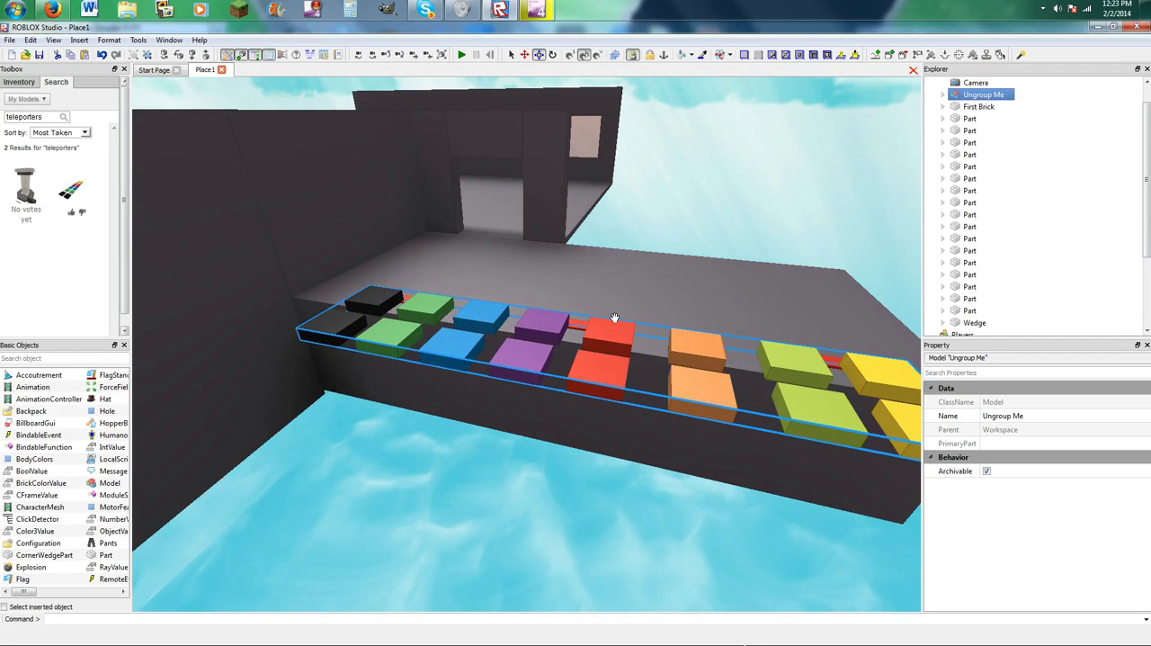
{"action": "left_click_drag", "start_coordinate": [476, 339], "coordinate": [527, 281]}
{"action": "right_click_drag", "start_coordinate": [527, 280], "coordinate": [658, 230]}
{"action": "scroll", "coordinate": [658, 230], "scroll_direction": "down", "scroll_amount": 2}
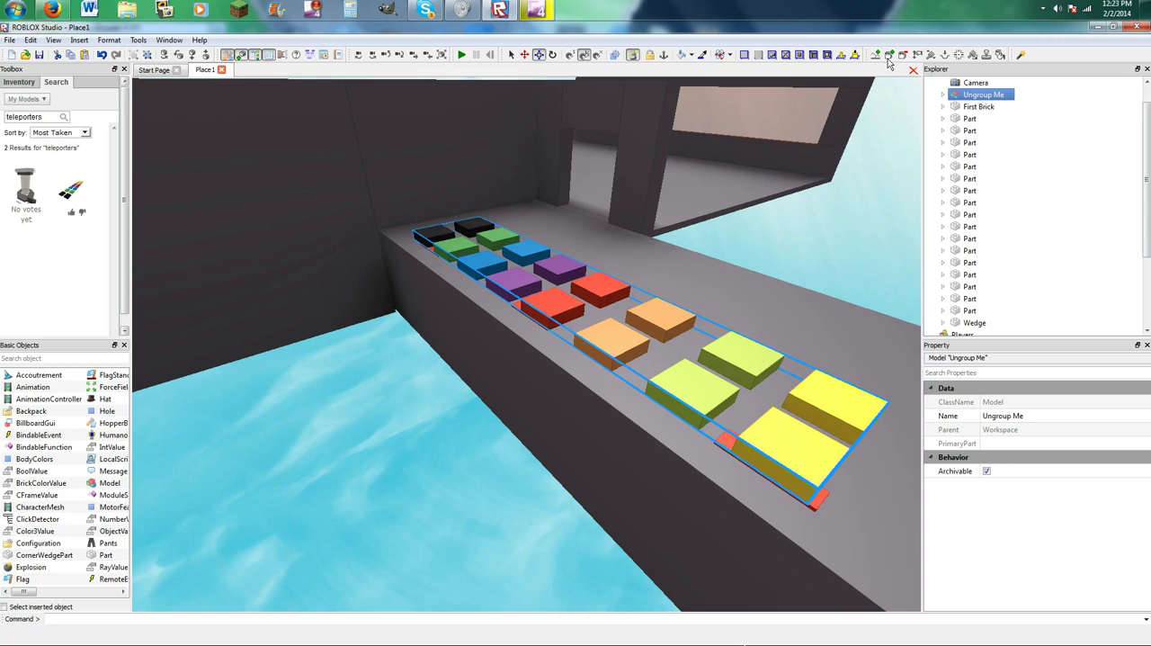
Ungroup the teleporter set and stretch one of the red teleporters into a large flat slab beside the side floor.
{"action": "key", "text": "ctrl+u"}
{"action": "left_click", "coordinate": [840, 203]}
{"action": "left_click_drag", "start_coordinate": [599, 304], "coordinate": [537, 483]}
{"action": "left_click_drag", "start_coordinate": [510, 437], "coordinate": [333, 311]}
{"action": "left_click_drag", "start_coordinate": [404, 367], "coordinate": [255, 393]}
{"action": "scroll", "coordinate": [260, 389], "scroll_direction": "down", "scroll_amount": 2}
{"action": "left_click_drag", "start_coordinate": [549, 476], "coordinate": [530, 492]}
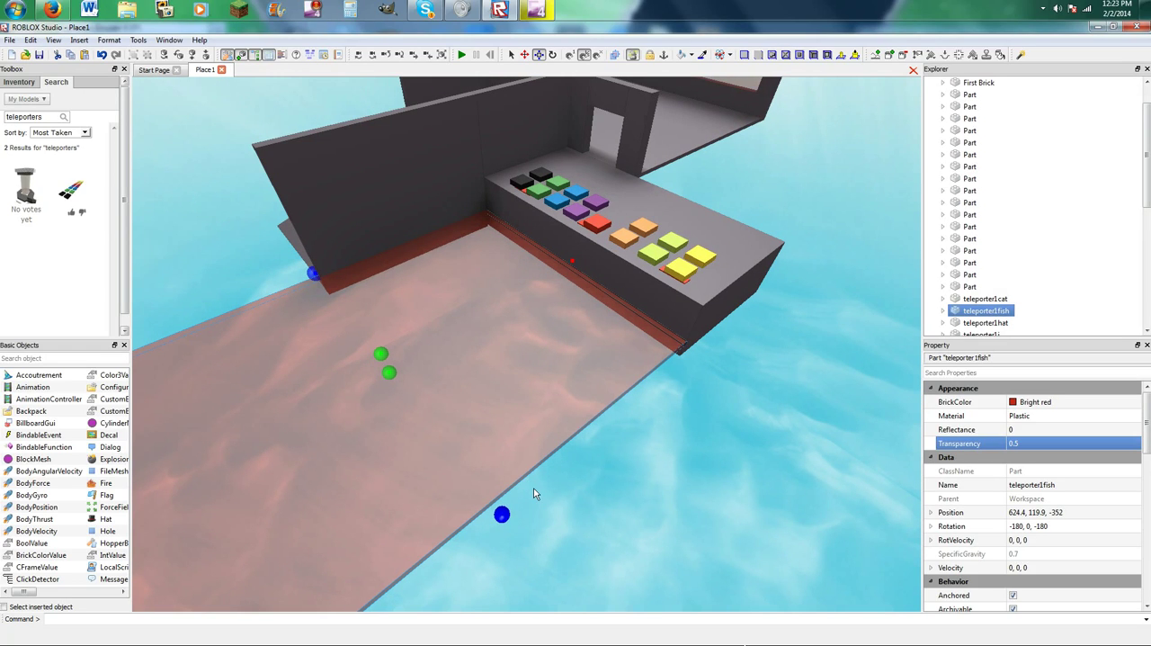
{"action": "left_click", "coordinate": [538, 490]}
{"action": "right_click_drag", "start_coordinate": [748, 272], "coordinate": [720, 263]}
{"action": "left_click", "coordinate": [556, 313]}
{"action": "left_click", "coordinate": [436, 394]}
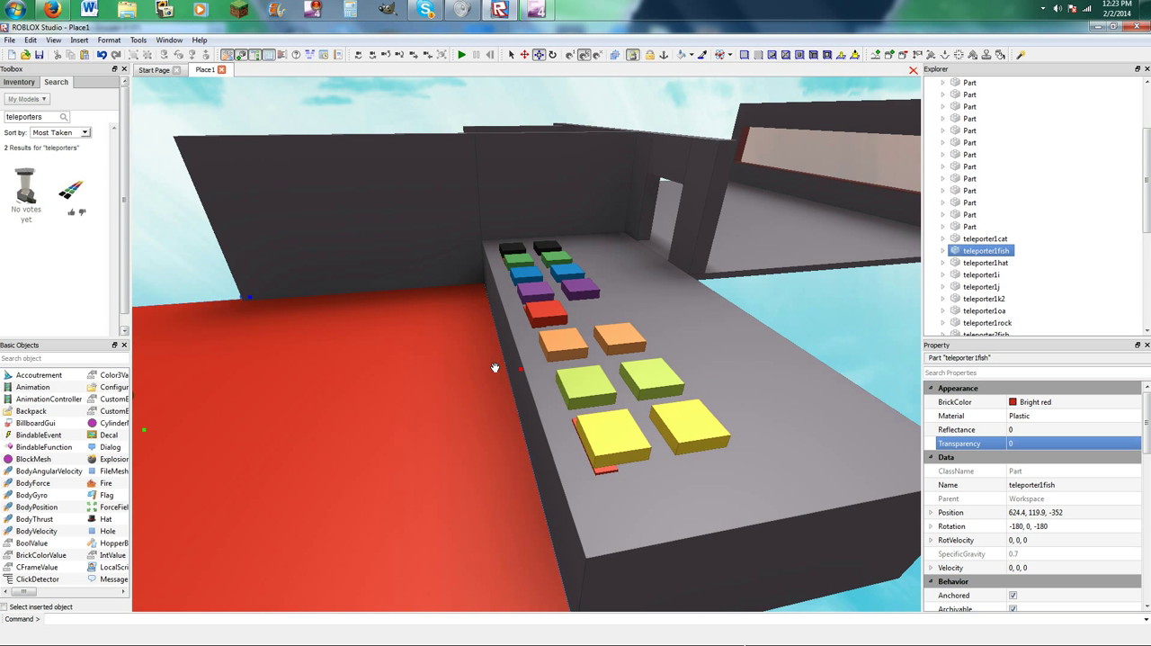
{"action": "left_click", "coordinate": [552, 312]}
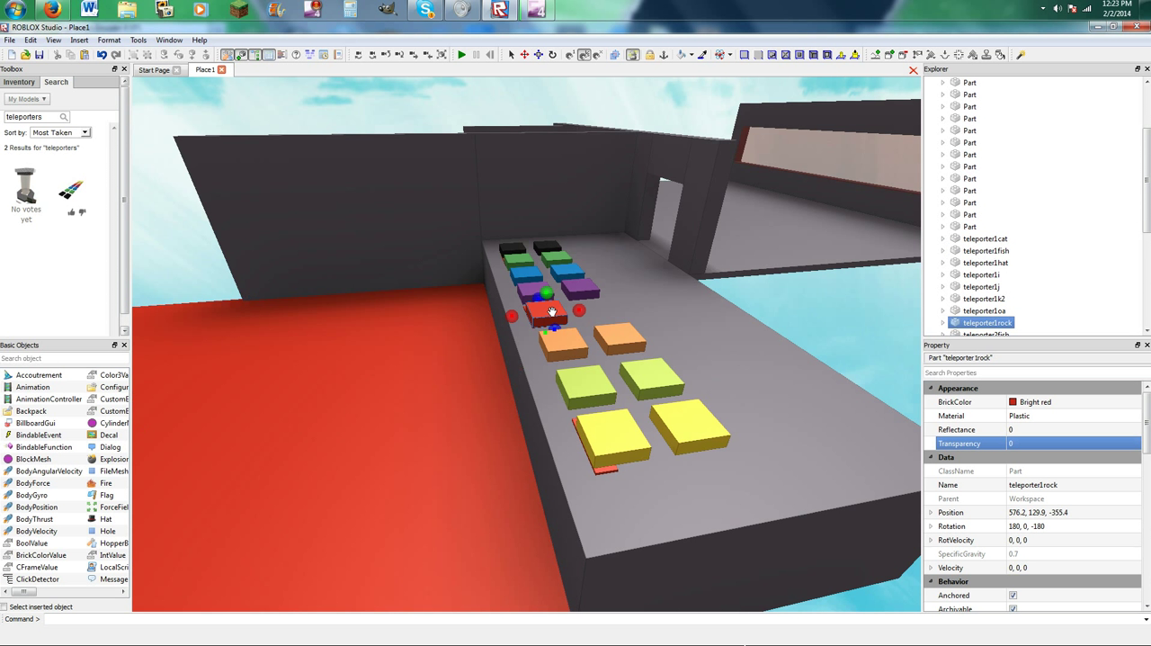
Delete the large red slab and the remaining red teleporter pad.
{"action": "left_click", "coordinate": [445, 369]}
{"action": "key", "text": "Delete"}
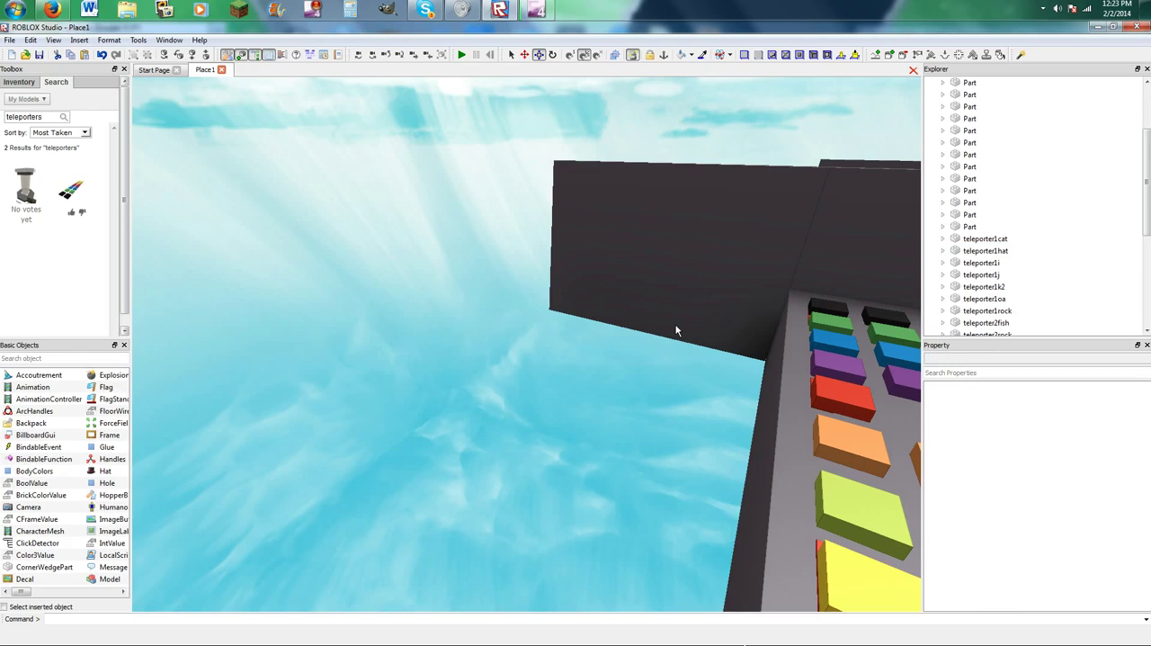
{"action": "left_click", "coordinate": [854, 394]}
{"action": "key", "text": "Delete"}
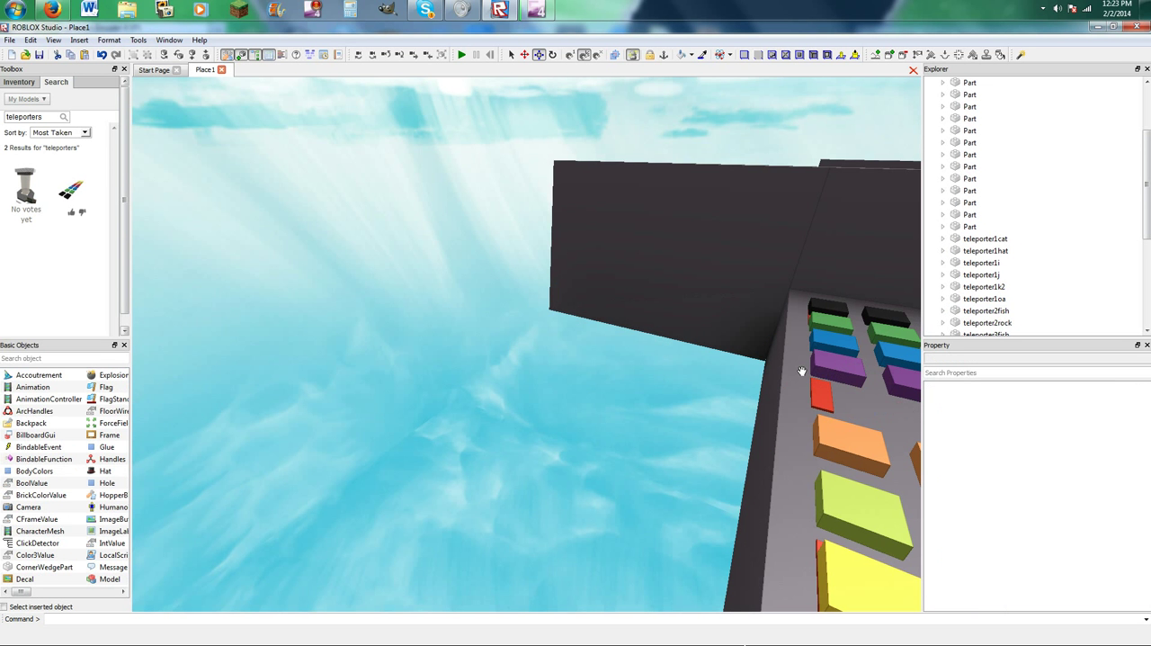
Delete all the remaining black, green, blue, purple, orange, lime and yellow teleporter pads from the side floor.
{"action": "left_click", "coordinate": [833, 359]}
{"action": "left_click", "coordinate": [826, 340], "text": "ctrl"}
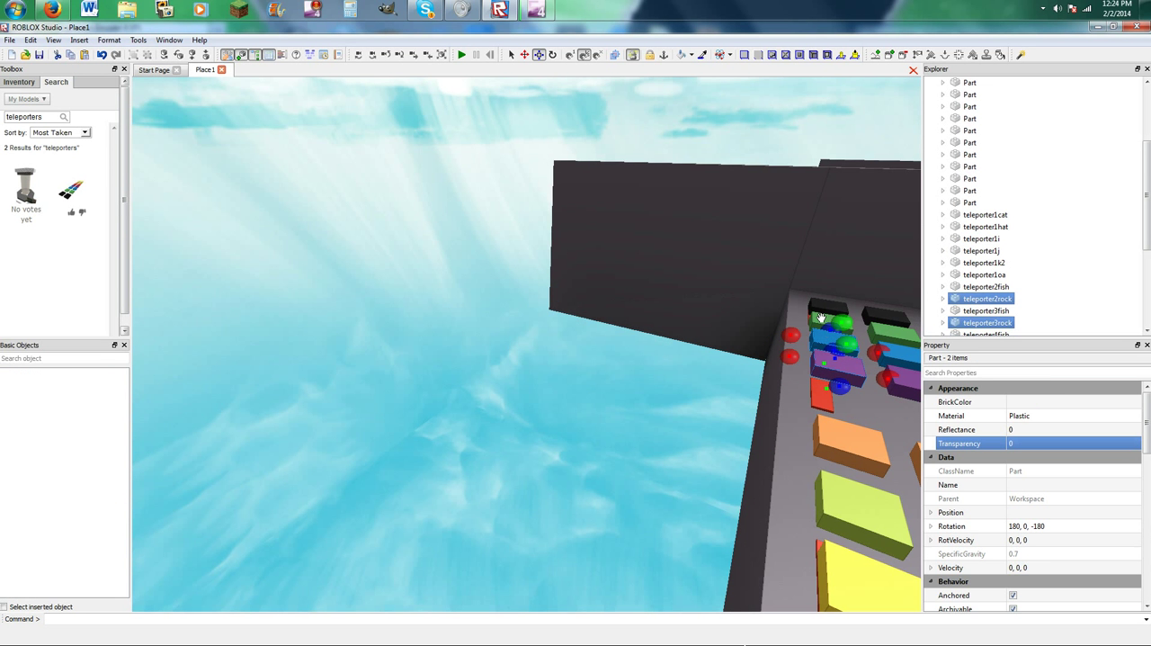
{"action": "left_click", "coordinate": [822, 318], "text": "ctrl"}
{"action": "left_click", "coordinate": [820, 304], "text": "ctrl"}
{"action": "left_click", "coordinate": [891, 319], "text": "ctrl"}
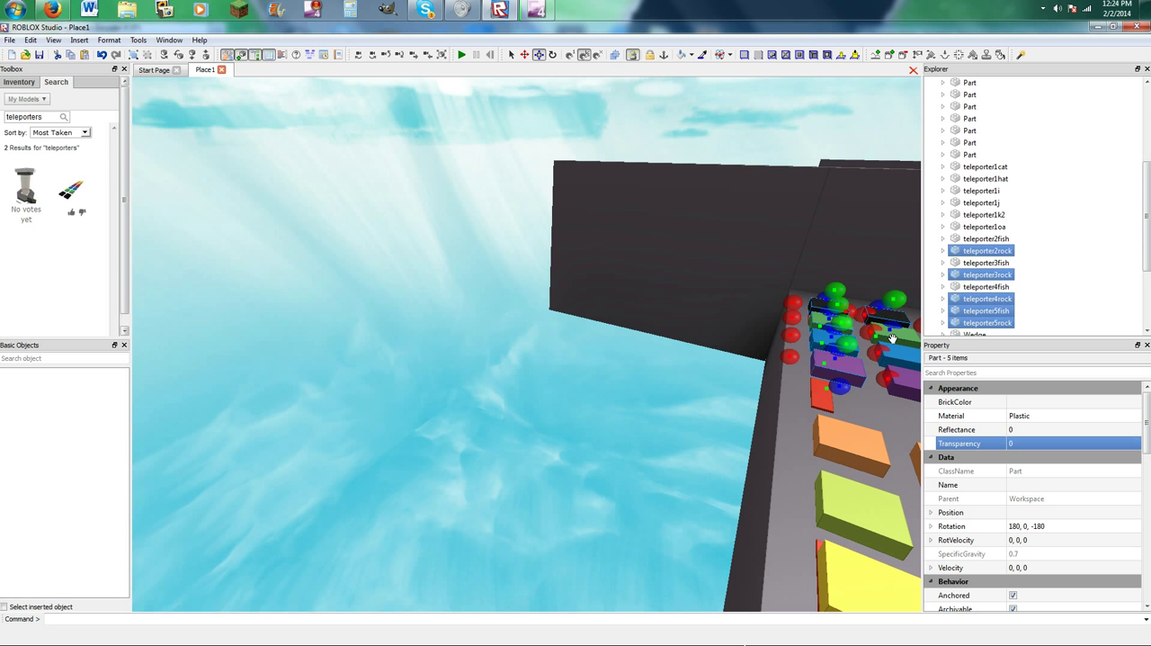
{"action": "left_click", "coordinate": [905, 336], "text": "ctrl"}
{"action": "left_click", "coordinate": [905, 356], "text": "ctrl"}
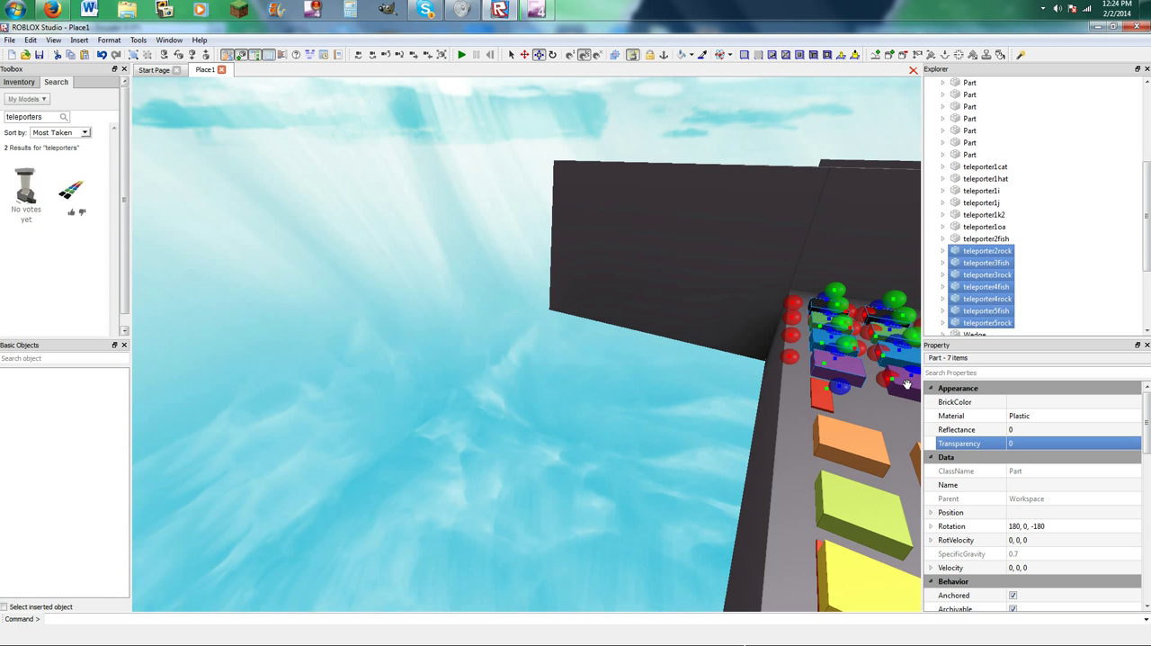
{"action": "left_click", "coordinate": [906, 367], "text": "ctrl"}
{"action": "left_click", "coordinate": [854, 443], "text": "ctrl"}
{"action": "right_click_drag", "start_coordinate": [855, 443], "coordinate": [795, 408]}
{"action": "left_click", "coordinate": [755, 402], "text": "ctrl"}
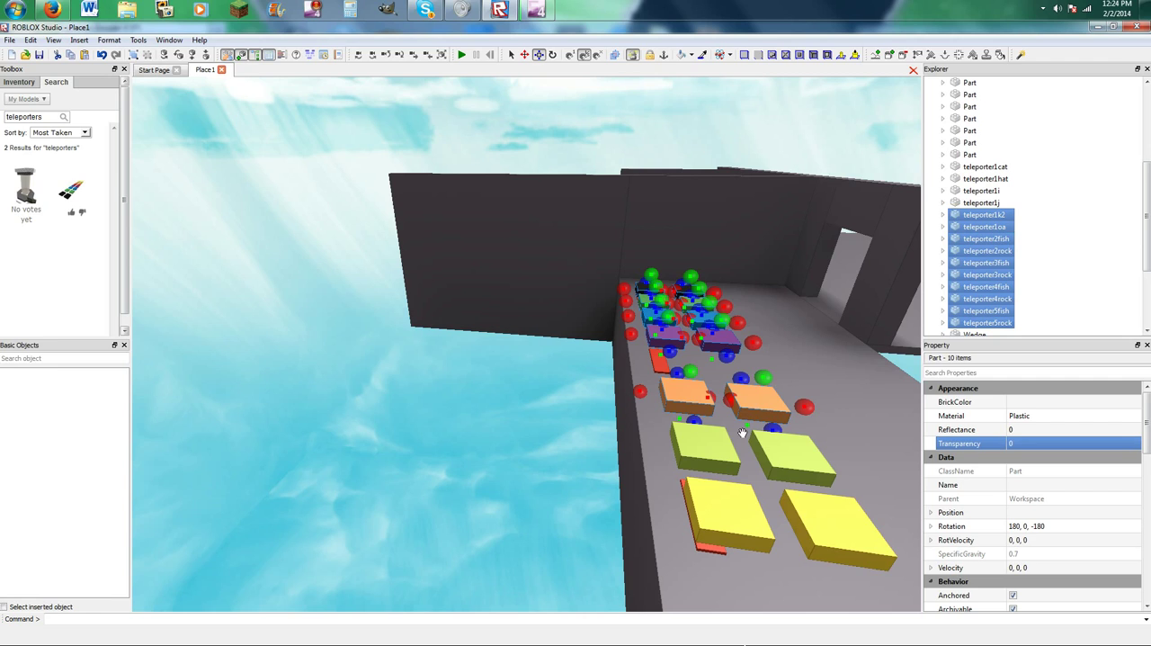
{"action": "left_click", "coordinate": [708, 454], "text": "ctrl"}
{"action": "left_click", "coordinate": [803, 441], "text": "ctrl"}
{"action": "left_click", "coordinate": [820, 502], "text": "ctrl"}
{"action": "left_click", "coordinate": [740, 520], "text": "ctrl"}
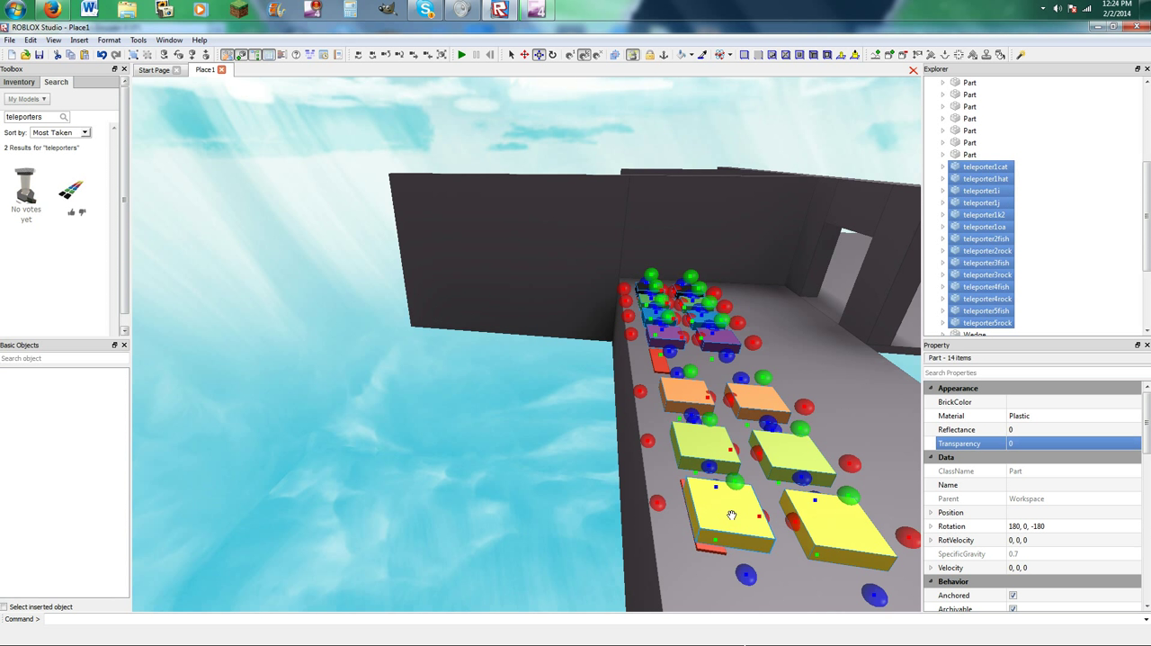
{"action": "key", "text": "Delete"}
{"action": "double_click", "coordinate": [16, 119]}
{"action": "type", "text": "0"}
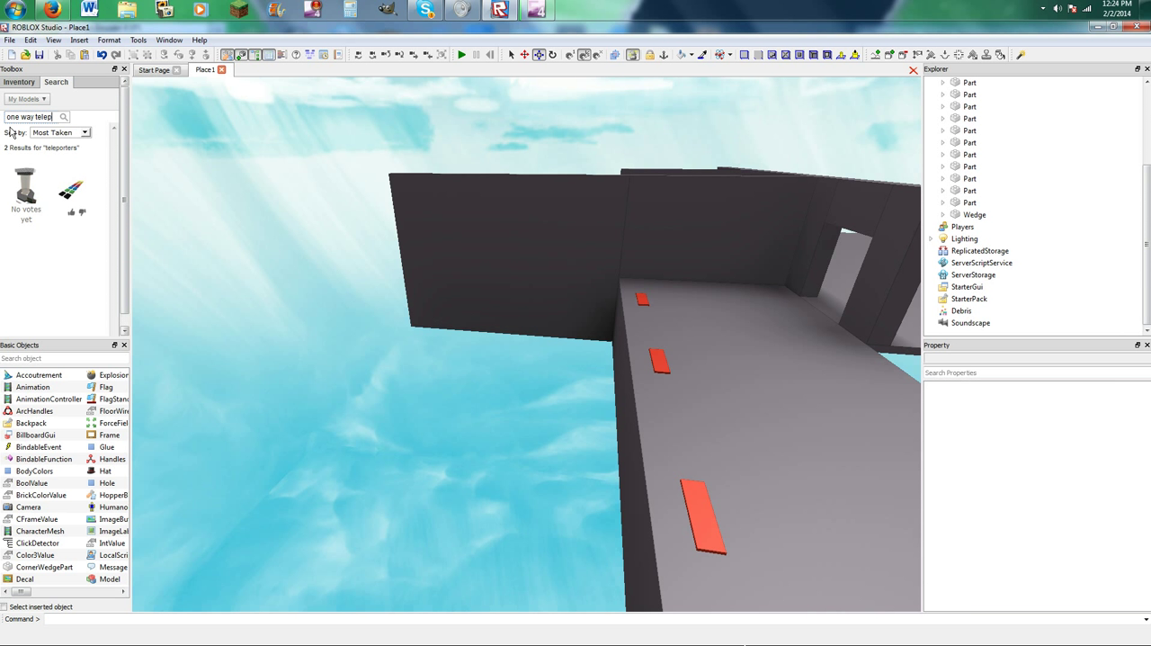
{"action": "left_click", "coordinate": [158, 209]}
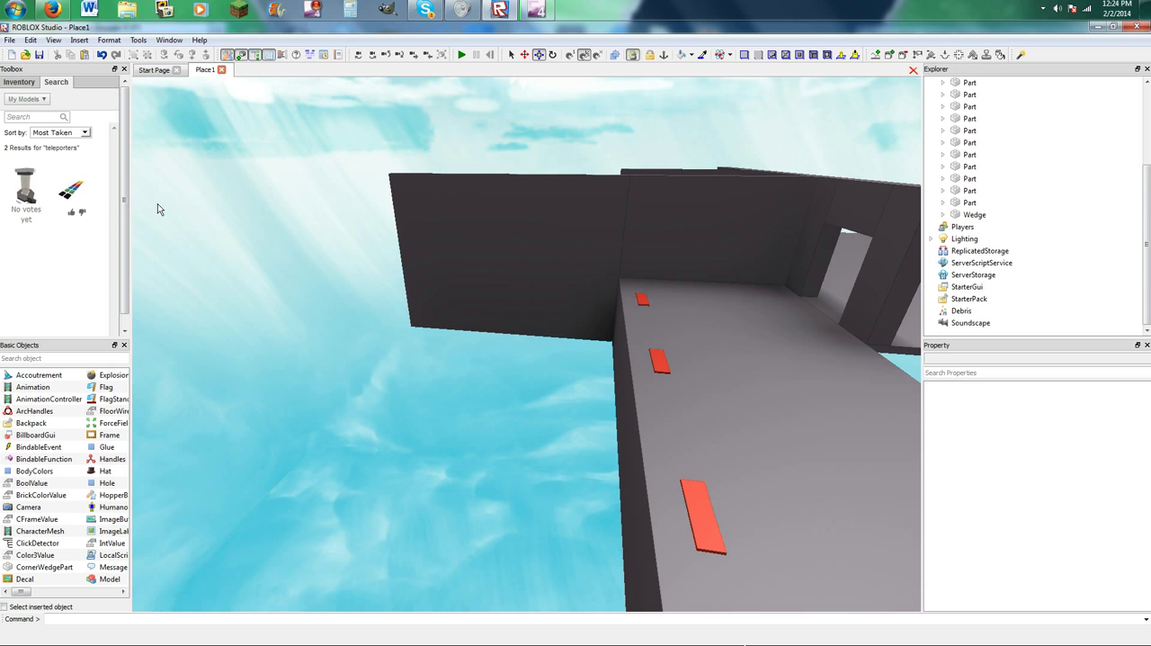
Close the place, saving its changes to ROBLOX, and switch to Firefox.
{"action": "left_click", "coordinate": [1140, 27]}
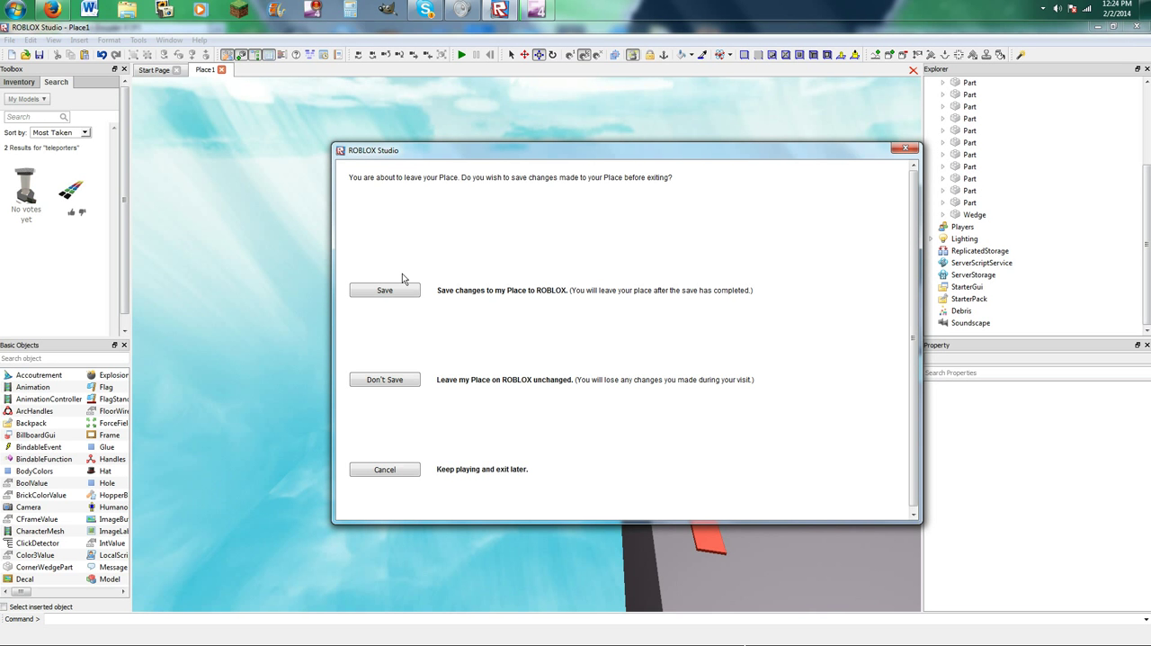
{"action": "left_click", "coordinate": [410, 293]}
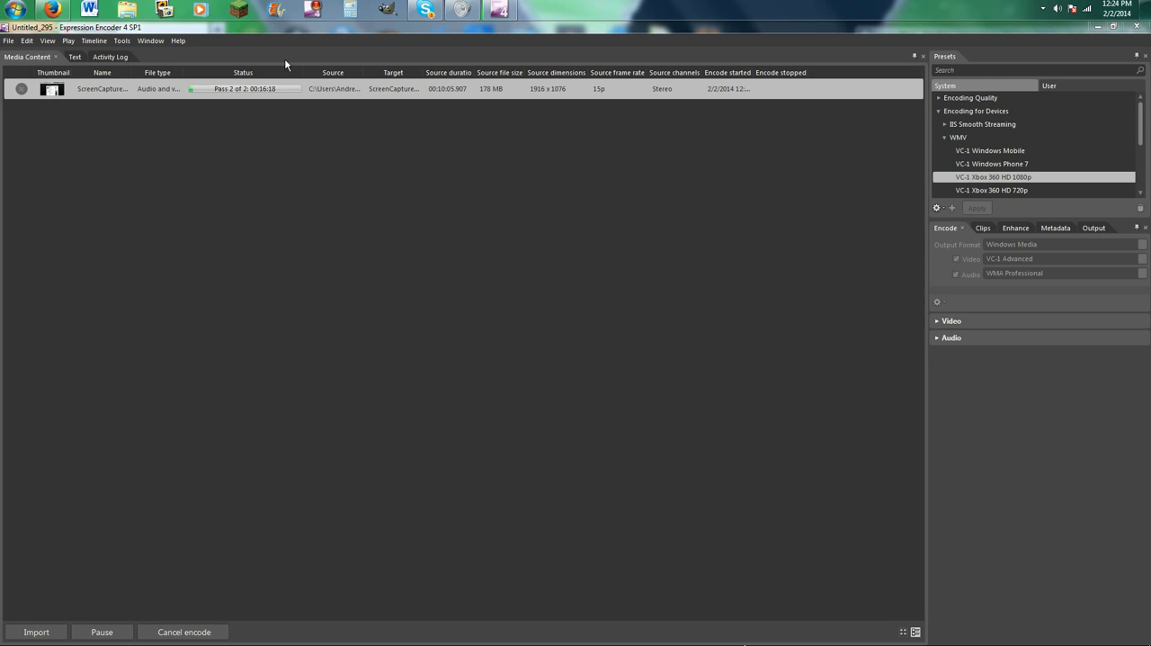
{"action": "left_click", "coordinate": [52, 9]}
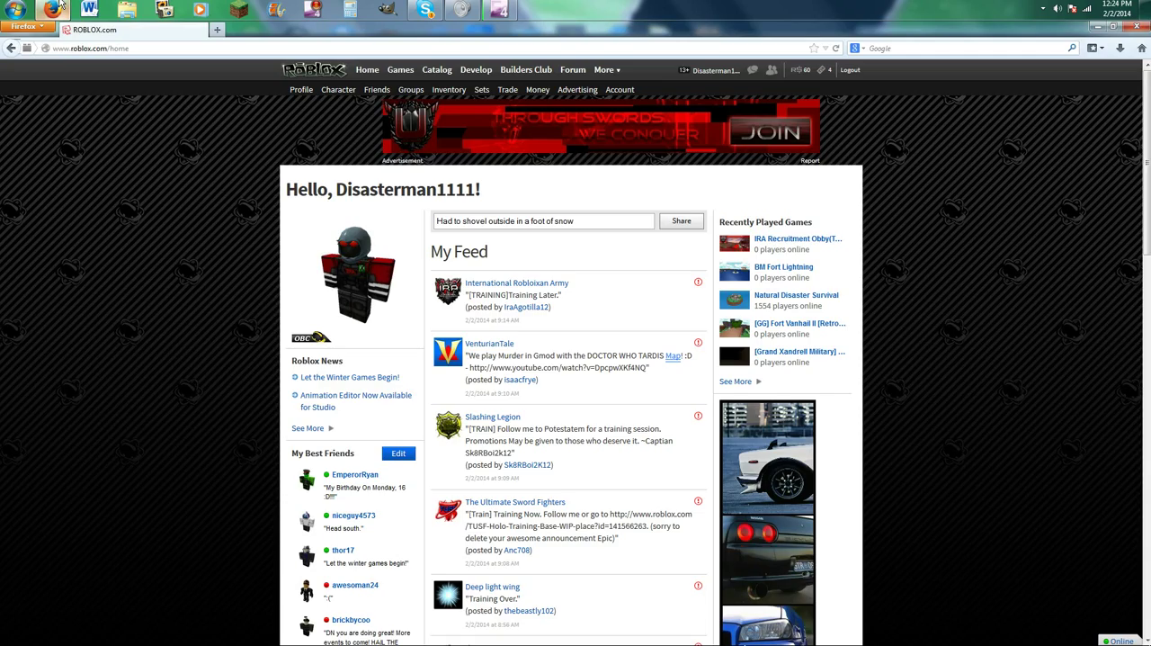
Open the "IRA Recruitment Obby(Teleporters Added!)" place for editing in ROBLOX Studio.
{"action": "left_click", "coordinate": [769, 241]}
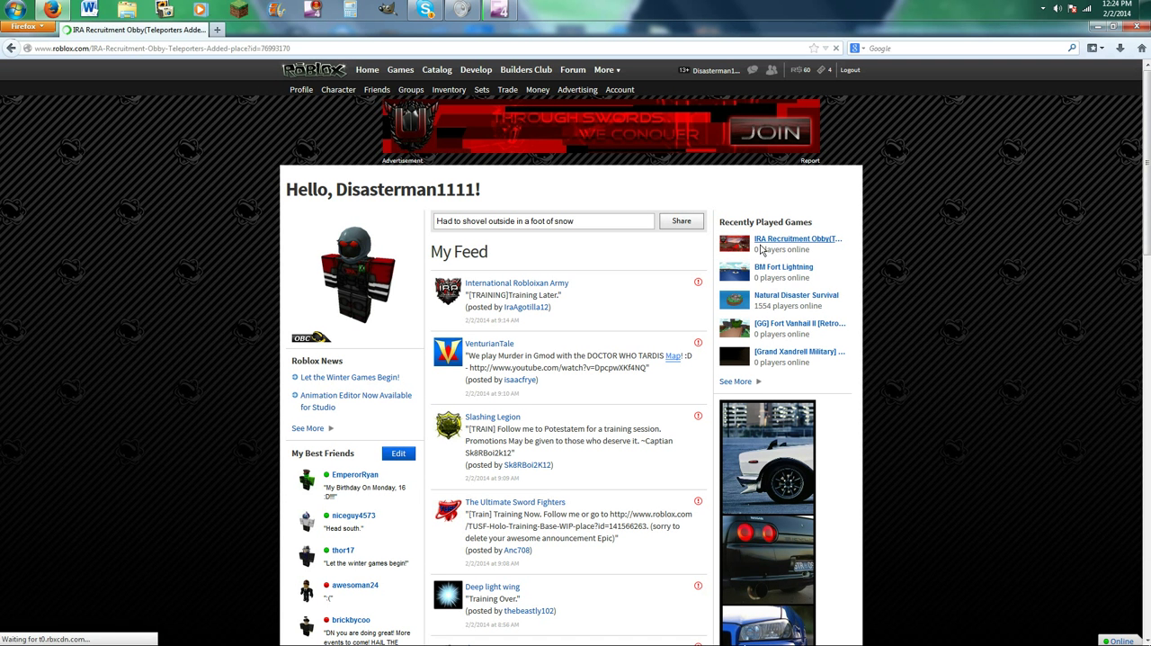
{"action": "left_click", "coordinate": [683, 321]}
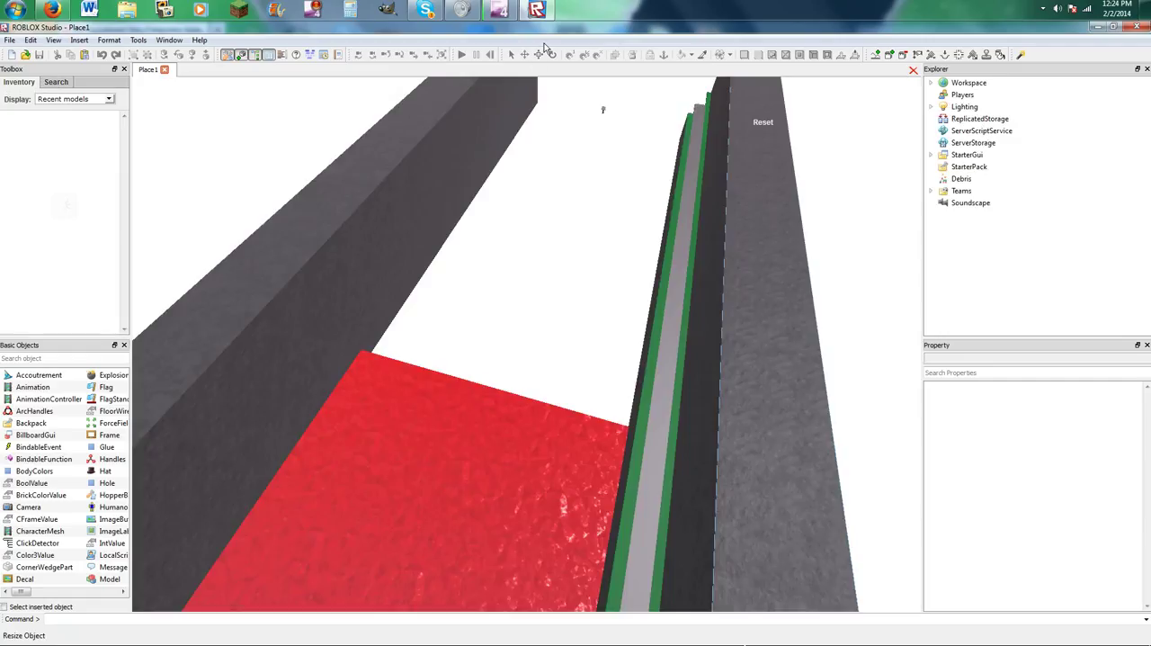
{"action": "right_click_drag", "start_coordinate": [554, 235], "coordinate": [554, 235]}
{"action": "key", "text": "a"}
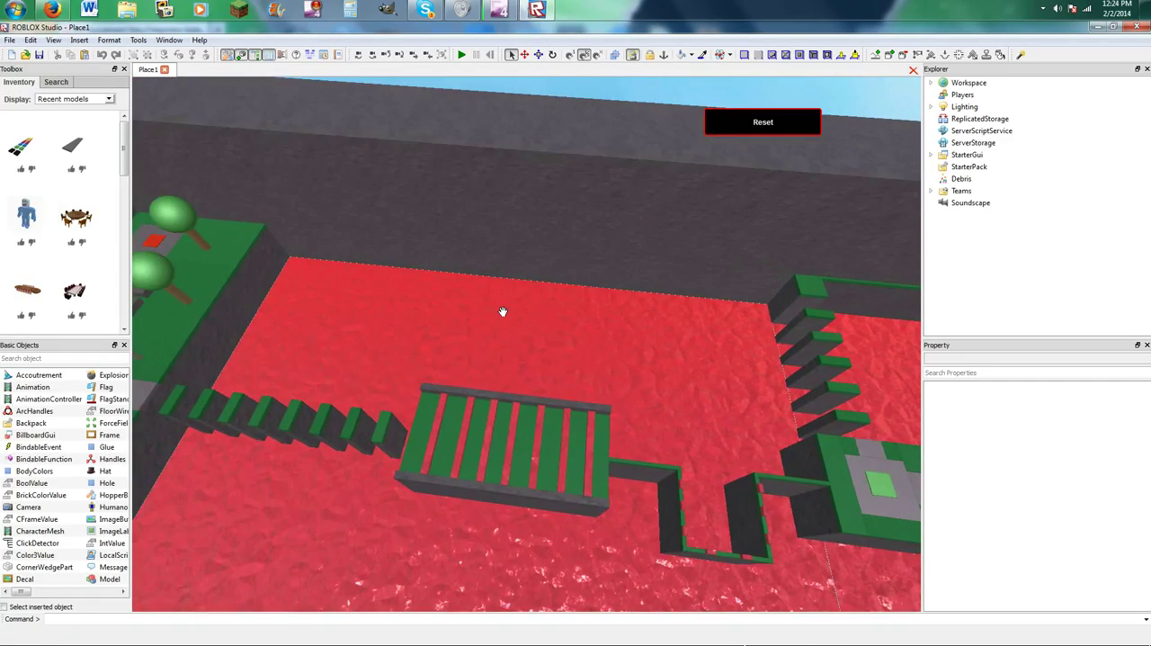
Select the red floor part T1 and its teleport destination part T2, and group them into one model.
{"action": "left_click", "coordinate": [411, 318]}
{"action": "right_click_drag", "start_coordinate": [411, 318], "coordinate": [402, 293]}
{"action": "left_click", "coordinate": [501, 274], "text": "ctrl"}
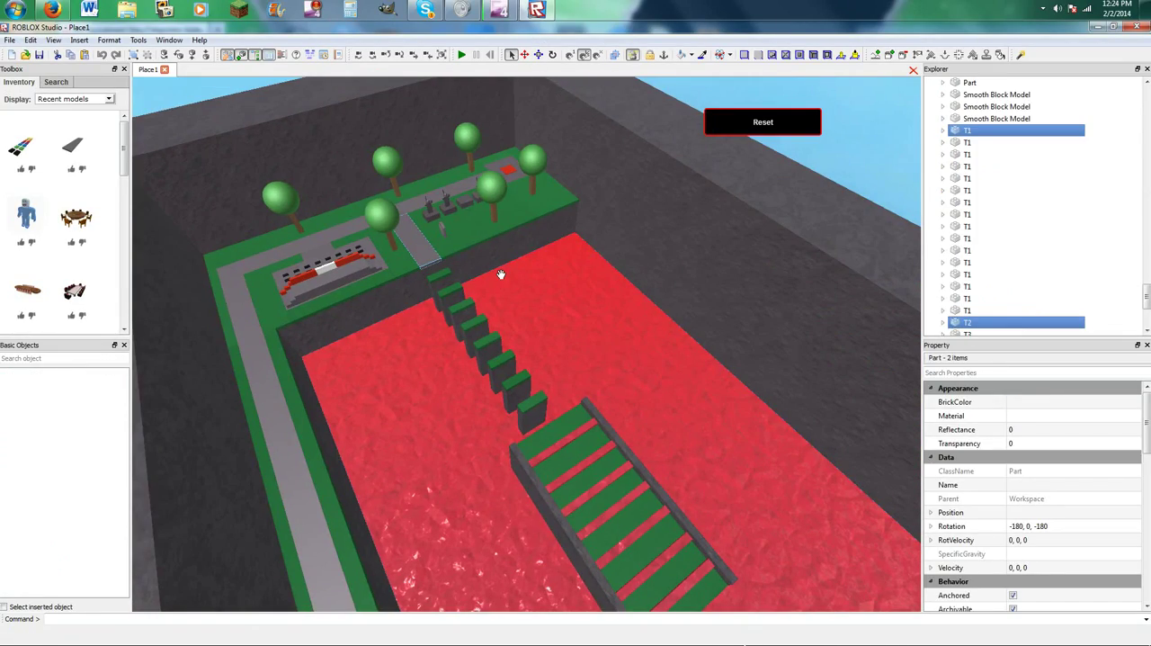
{"action": "right_click", "coordinate": [979, 328]}
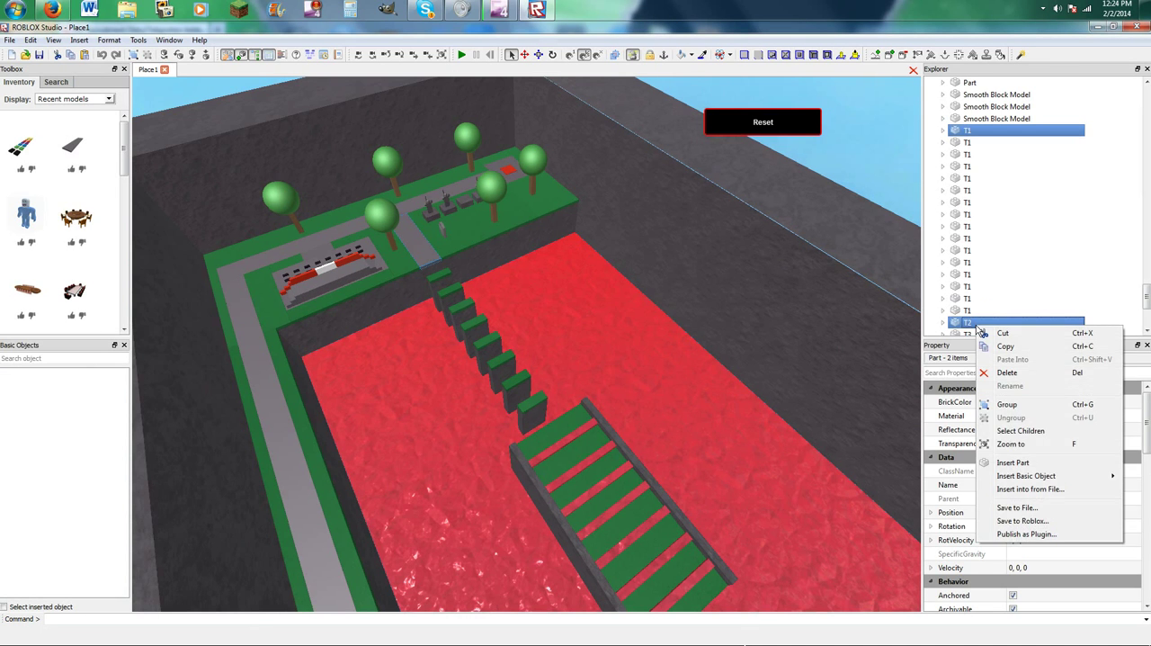
{"action": "left_click", "coordinate": [630, 347]}
{"action": "right_click_drag", "start_coordinate": [603, 341], "coordinate": [599, 342]}
{"action": "left_click", "coordinate": [607, 337]}
{"action": "left_click", "coordinate": [547, 363]}
{"action": "left_click", "coordinate": [660, 172], "text": "ctrl"}
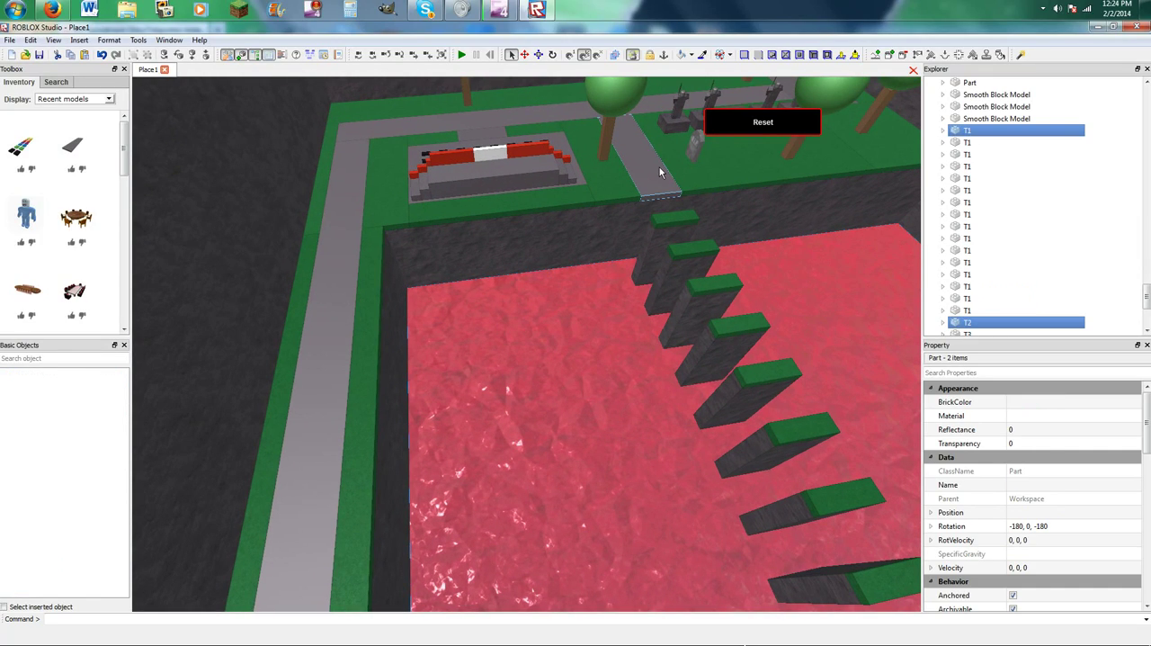
{"action": "right_click", "coordinate": [993, 135]}
{"action": "left_click", "coordinate": [1034, 213]}
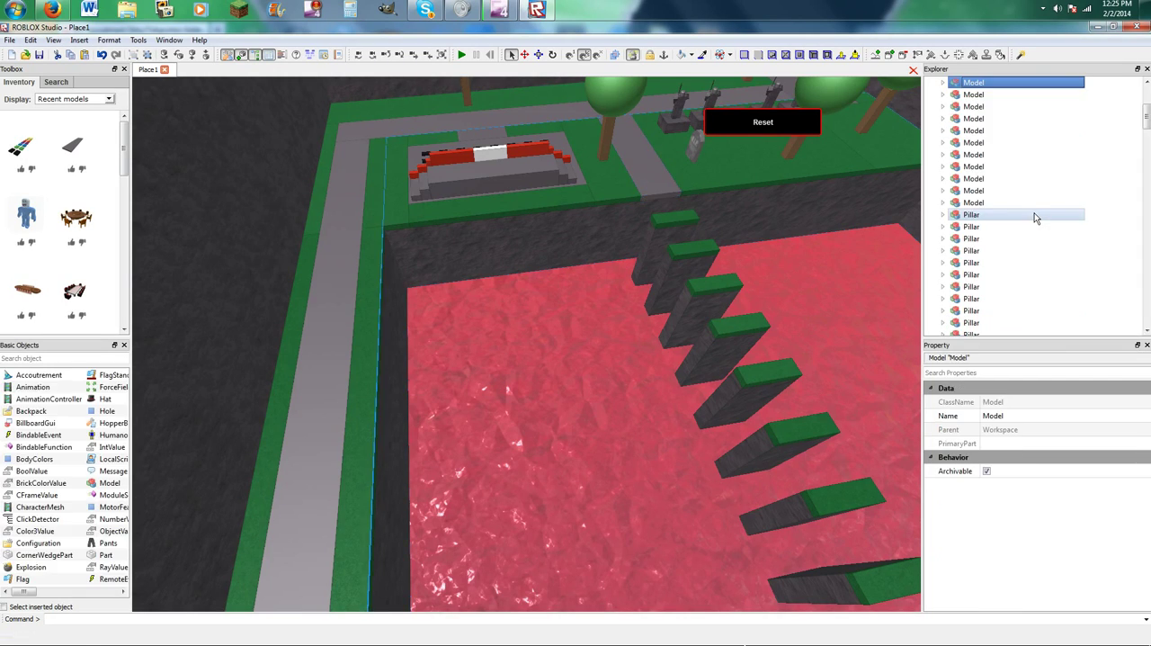
Rename the new grouped model as Teleporters.
{"action": "right_click_drag", "start_coordinate": [723, 280], "coordinate": [692, 280]}
{"action": "scroll", "coordinate": [695, 280], "scroll_direction": "down", "scroll_amount": 3}
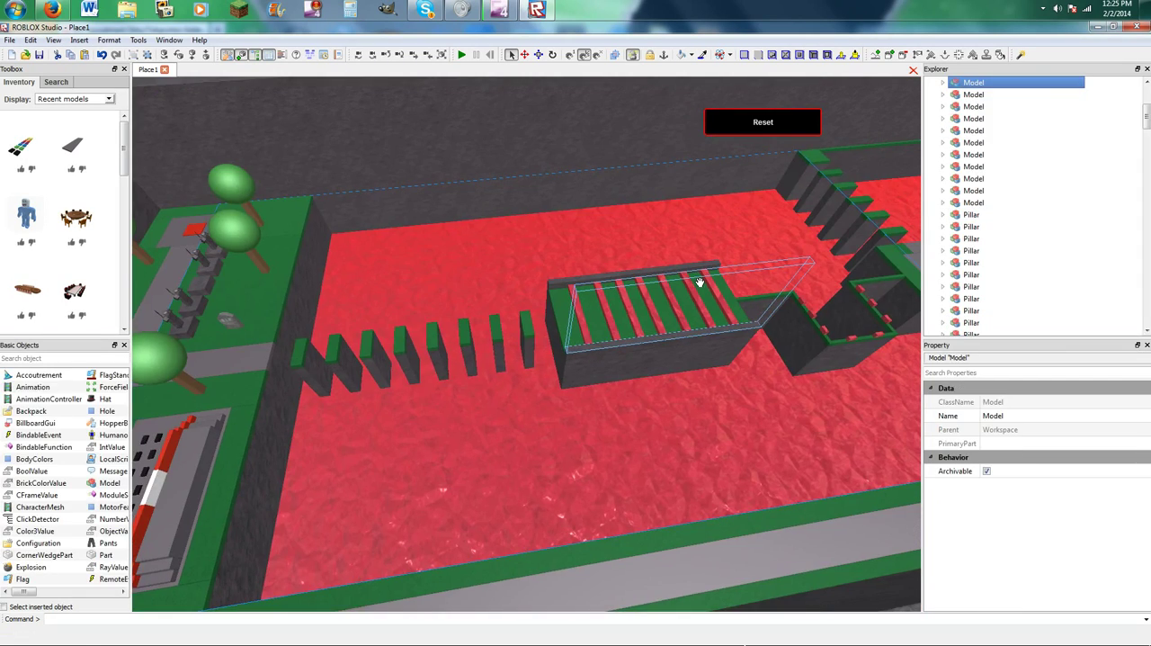
{"action": "left_click", "coordinate": [979, 82]}
{"action": "key", "text": "BackSpace"}
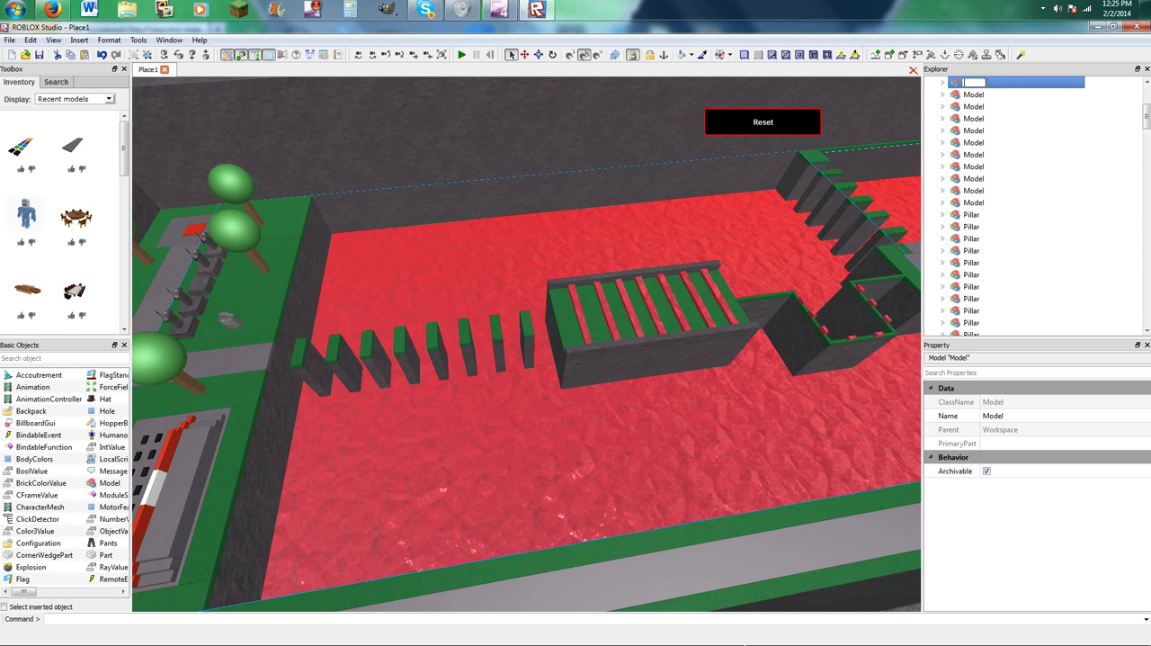
{"action": "type", "text": "Teleporters"}
{"action": "key", "text": "Return"}
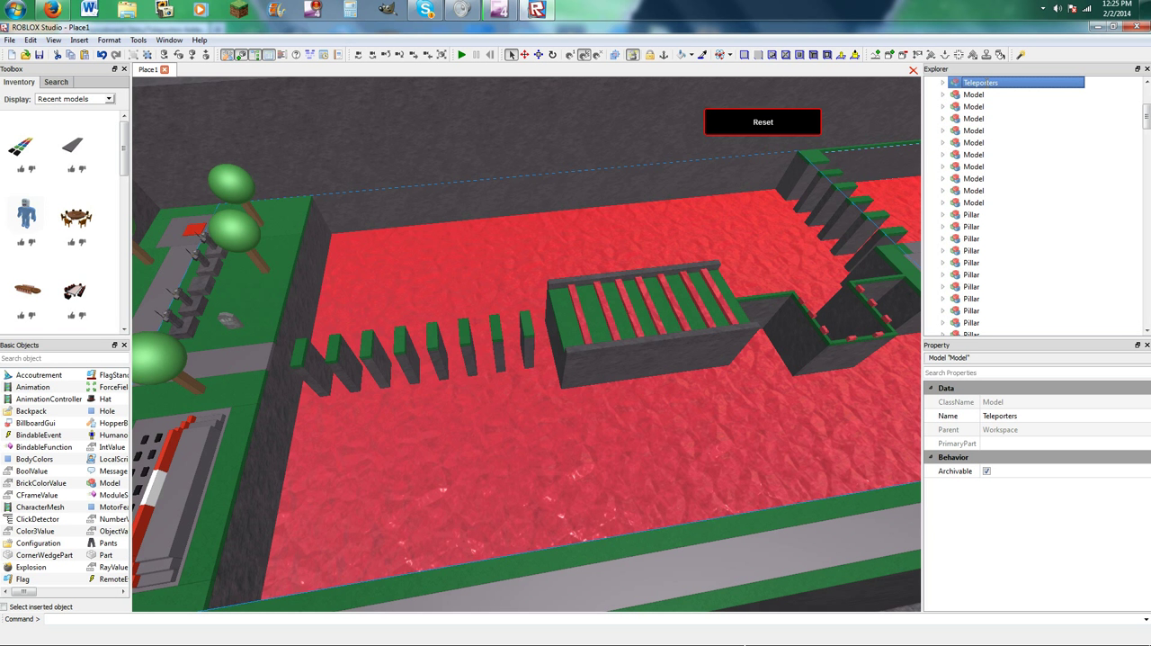
Start saving the Teleporters model to ROBLOX as "1 way teleporter for training facility".
{"action": "right_click", "coordinate": [984, 82]}
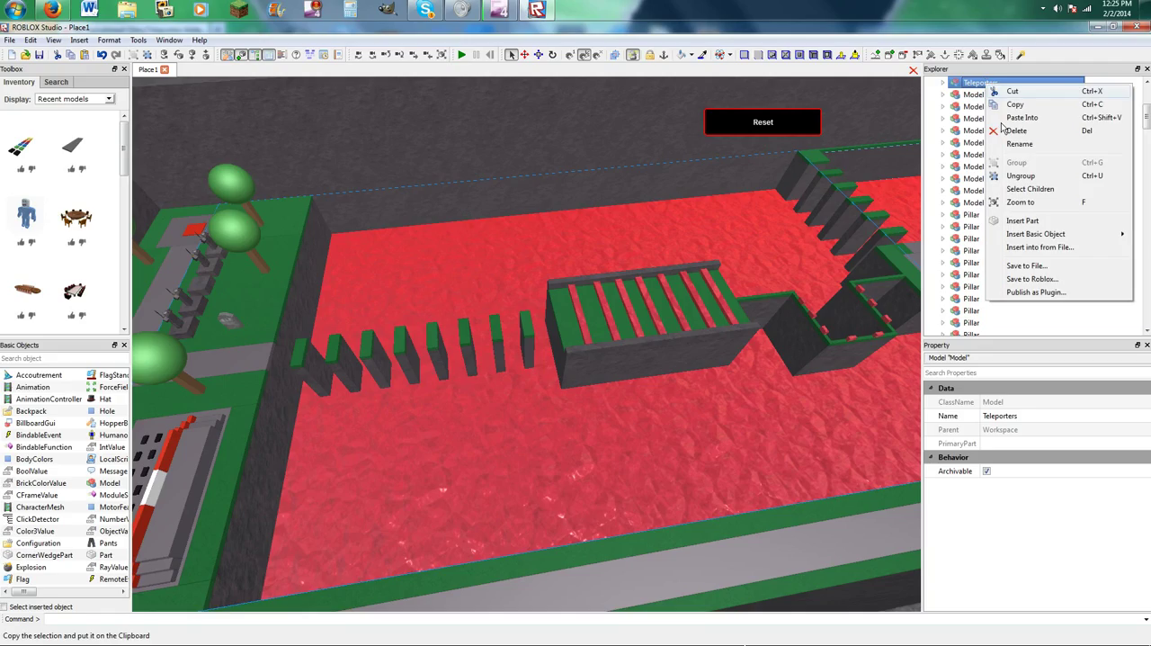
{"action": "left_click", "coordinate": [1032, 280]}
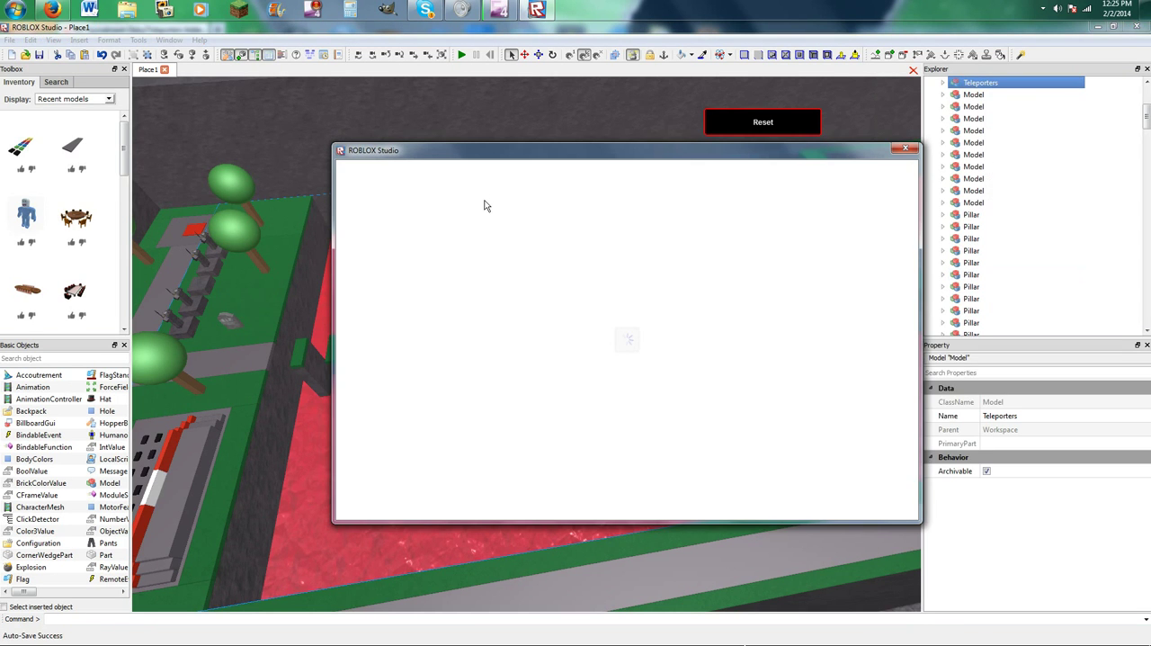
{"action": "left_click", "coordinate": [408, 266]}
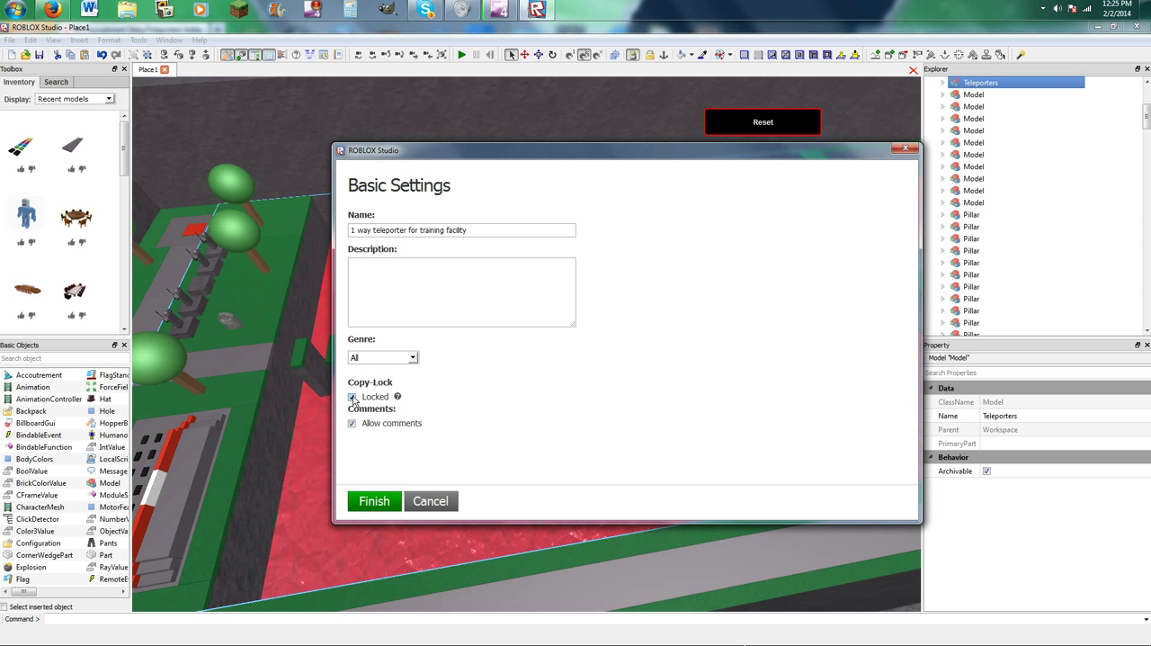
{"action": "left_click", "coordinate": [398, 397]}
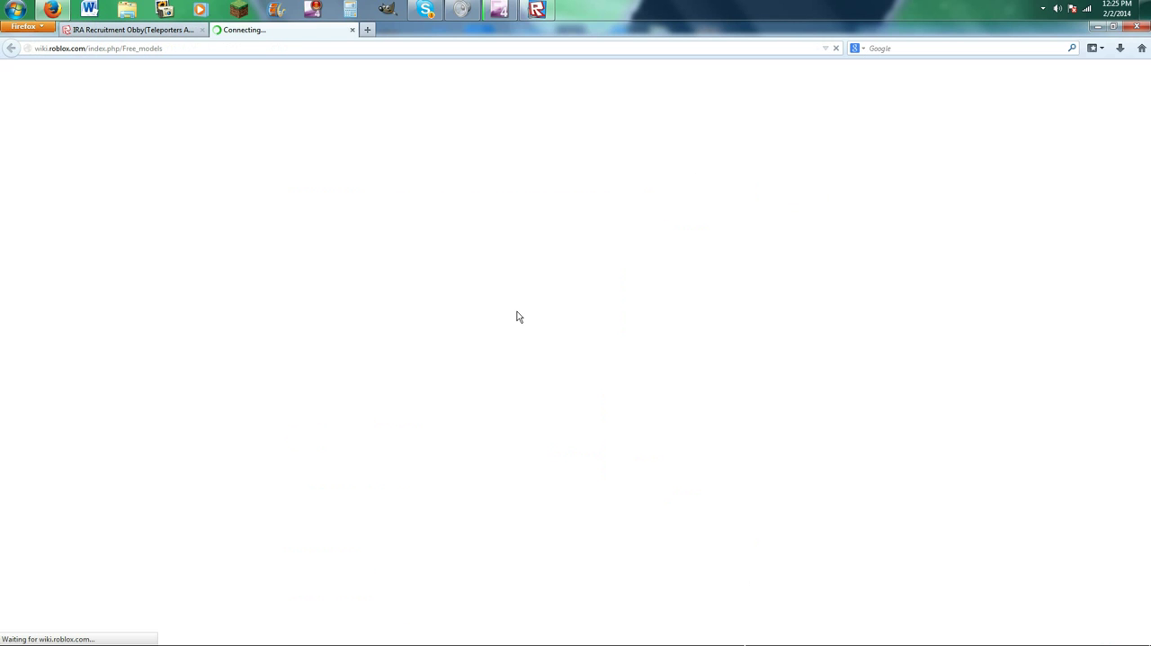
{"action": "left_click", "coordinate": [352, 30]}
{"action": "mouse_move", "coordinate": [538, 9]}
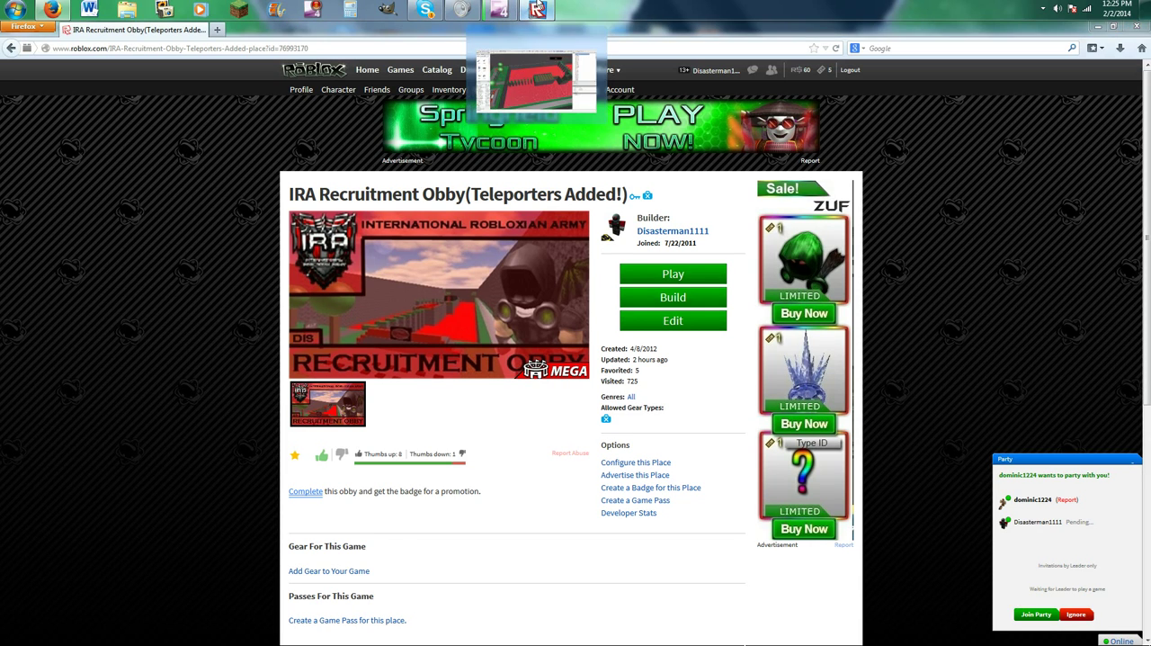
{"action": "left_click", "coordinate": [509, 90]}
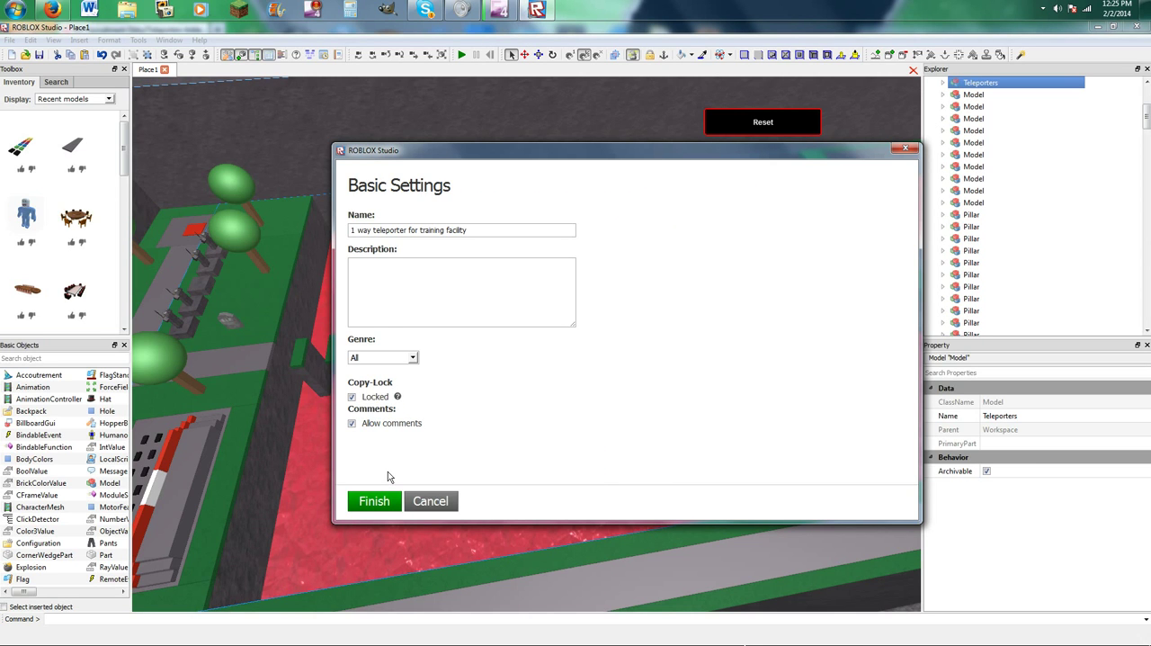
Set the model's genre to Fighting and upload it to ROBLOX.
{"action": "left_click", "coordinate": [381, 358]}
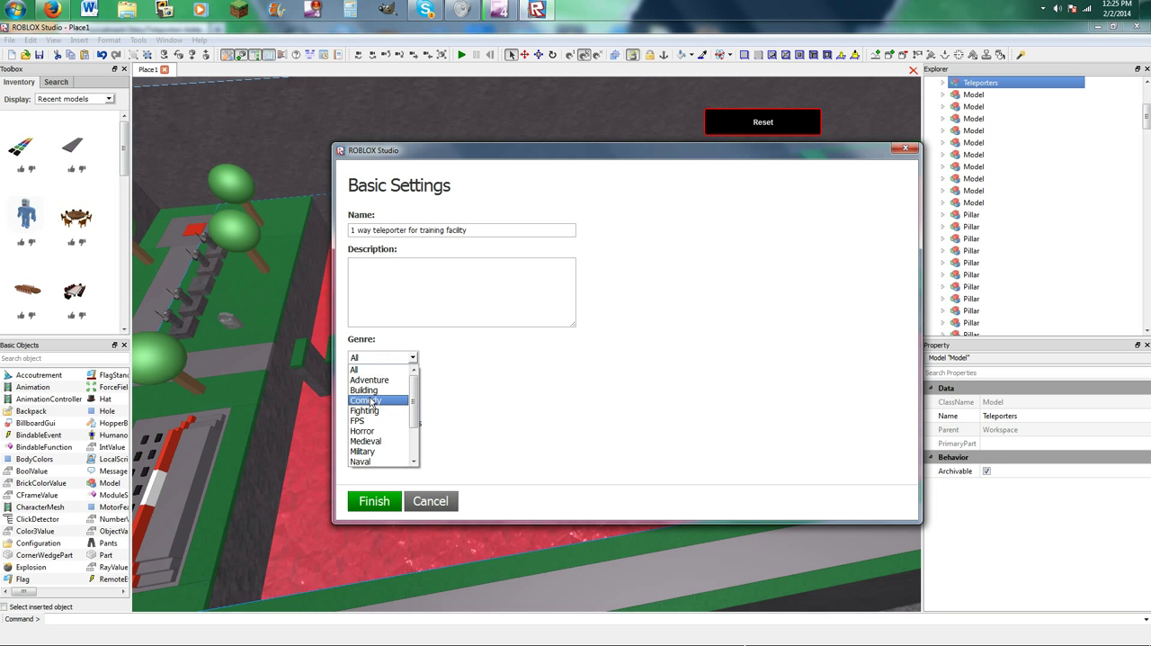
{"action": "left_click", "coordinate": [372, 410]}
{"action": "left_click", "coordinate": [373, 497]}
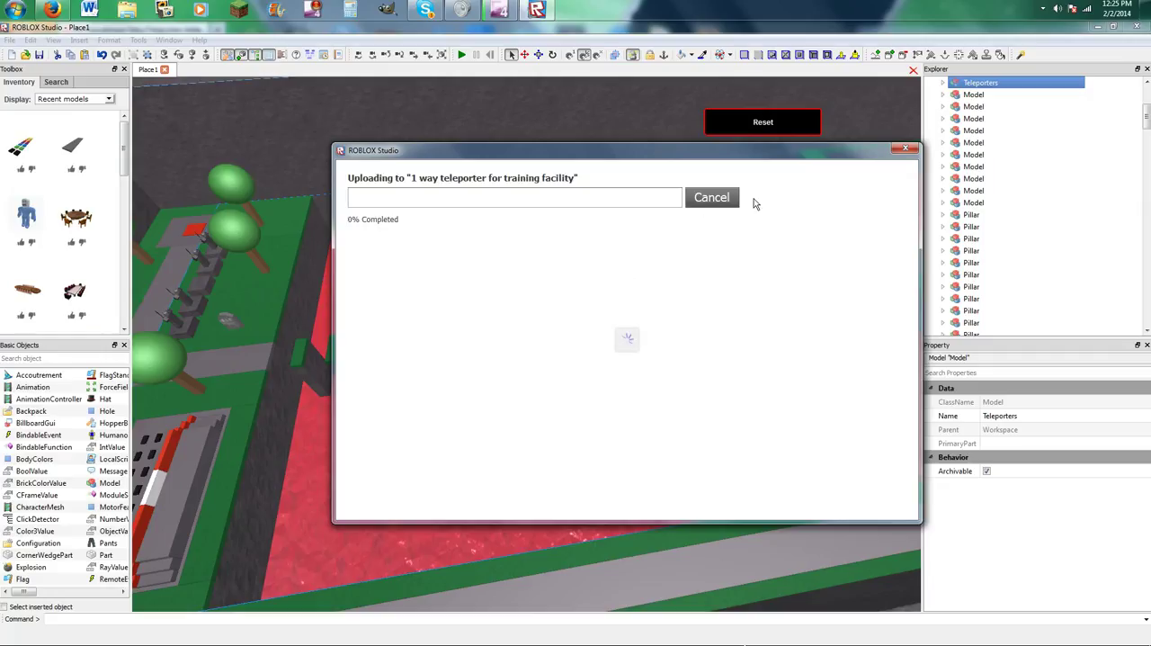
{"action": "left_click", "coordinate": [720, 199]}
Return to the obby place in ROBLOX Studio and close it.
{"action": "left_click", "coordinate": [1146, 9]}
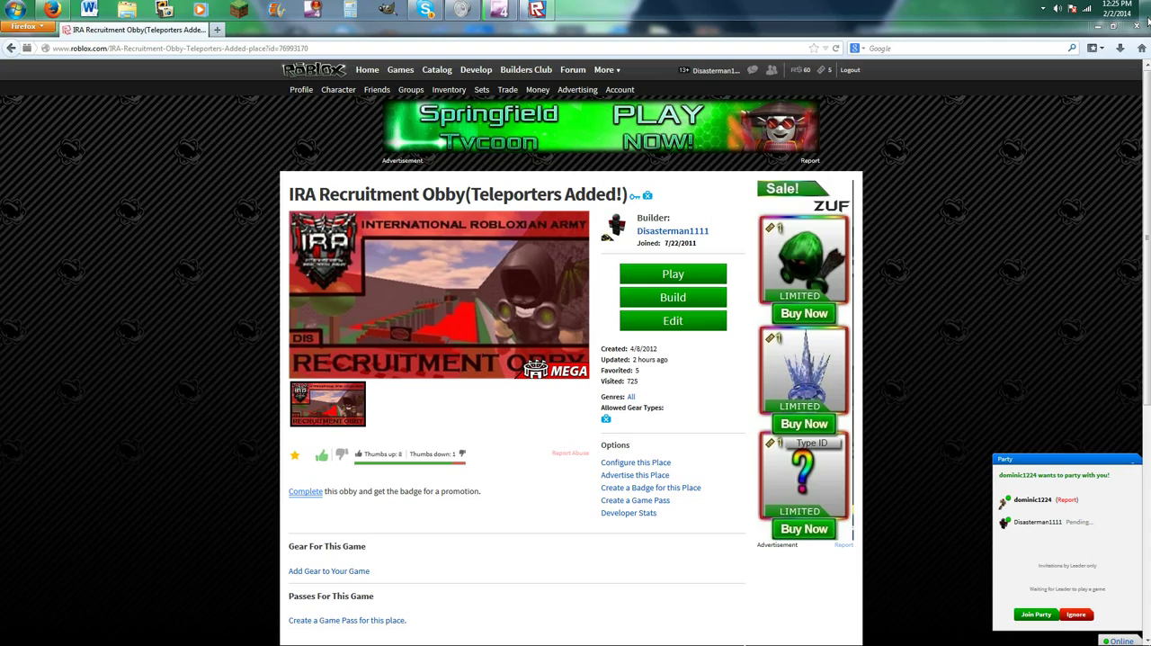
{"action": "left_click", "coordinate": [536, 9]}
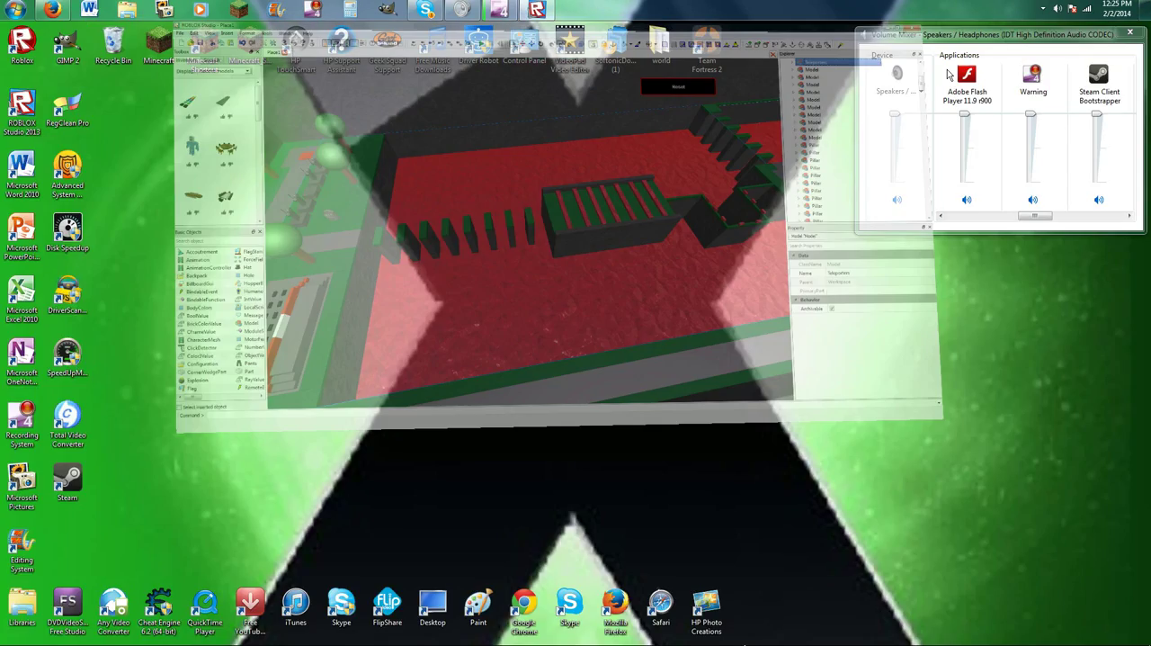
{"action": "left_click", "coordinate": [1131, 27]}
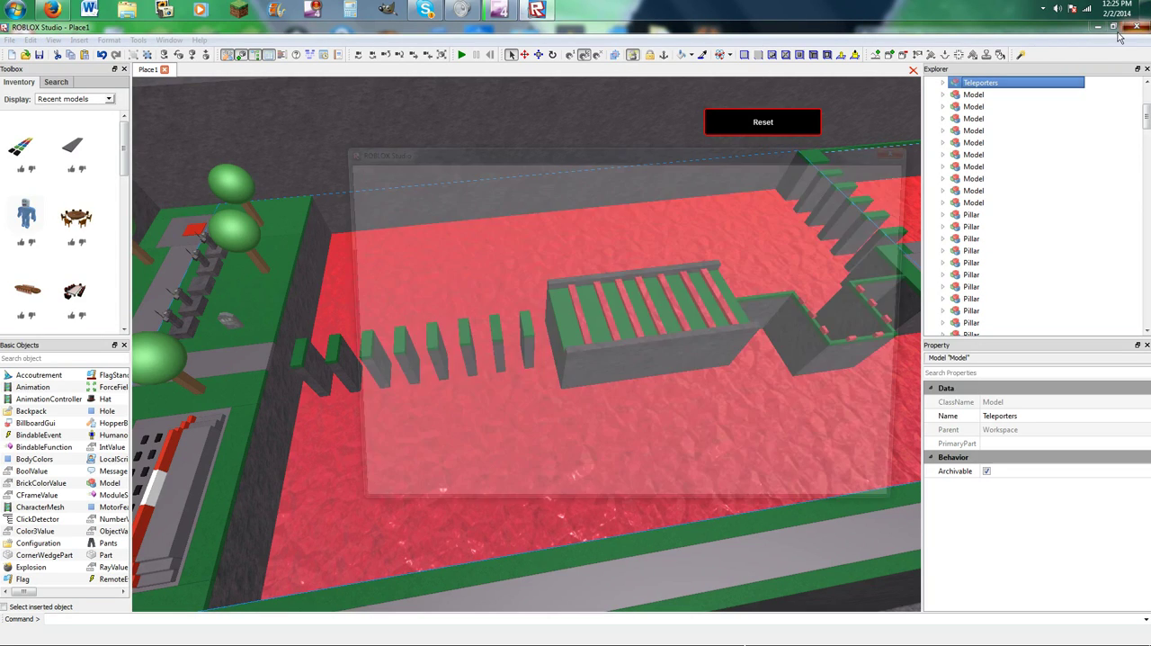
{"action": "left_click", "coordinate": [397, 382]}
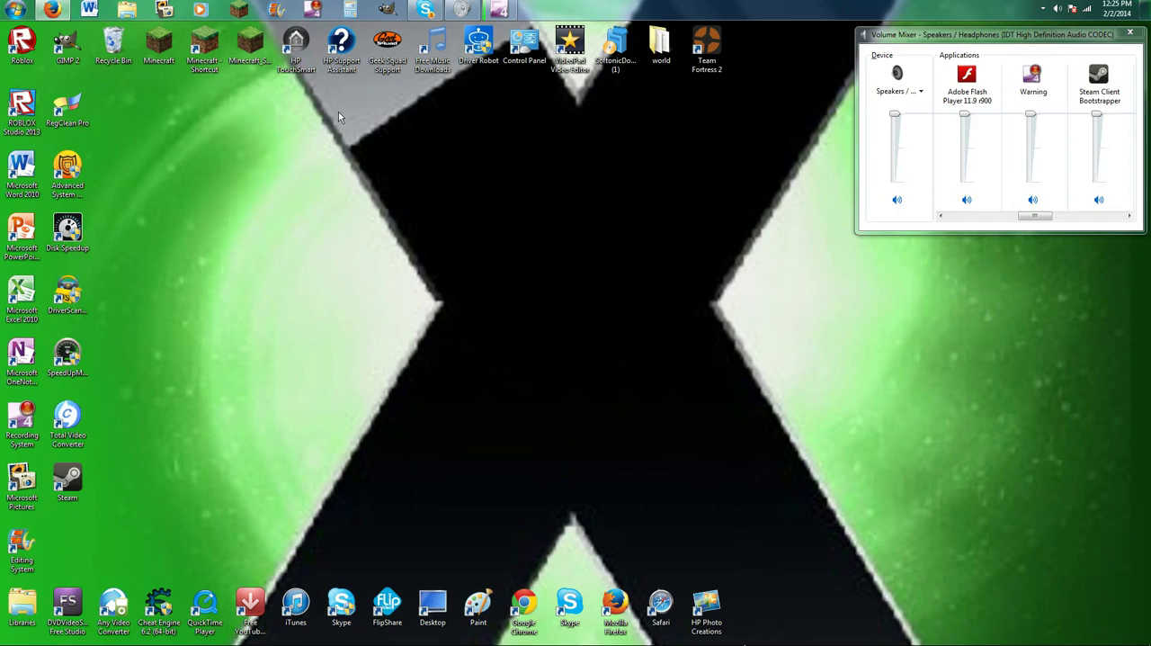
Switch to Firefox, list the created places, and open "Training place for my viewers" for editing.
{"action": "left_click", "coordinate": [52, 9]}
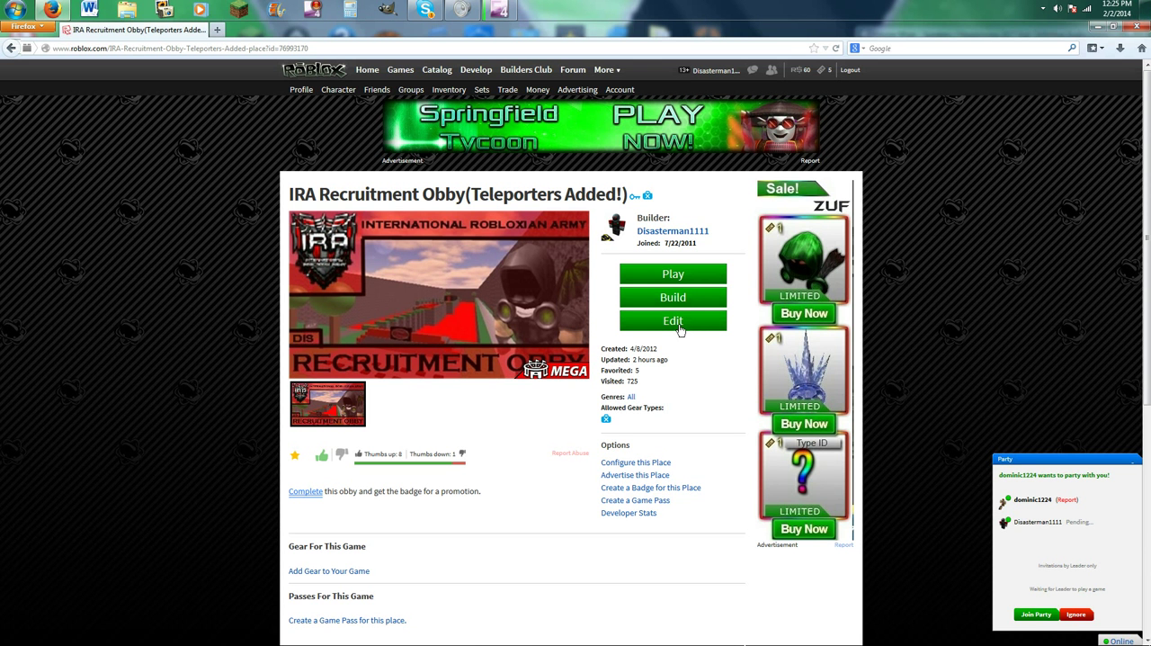
{"action": "left_click", "coordinate": [469, 71]}
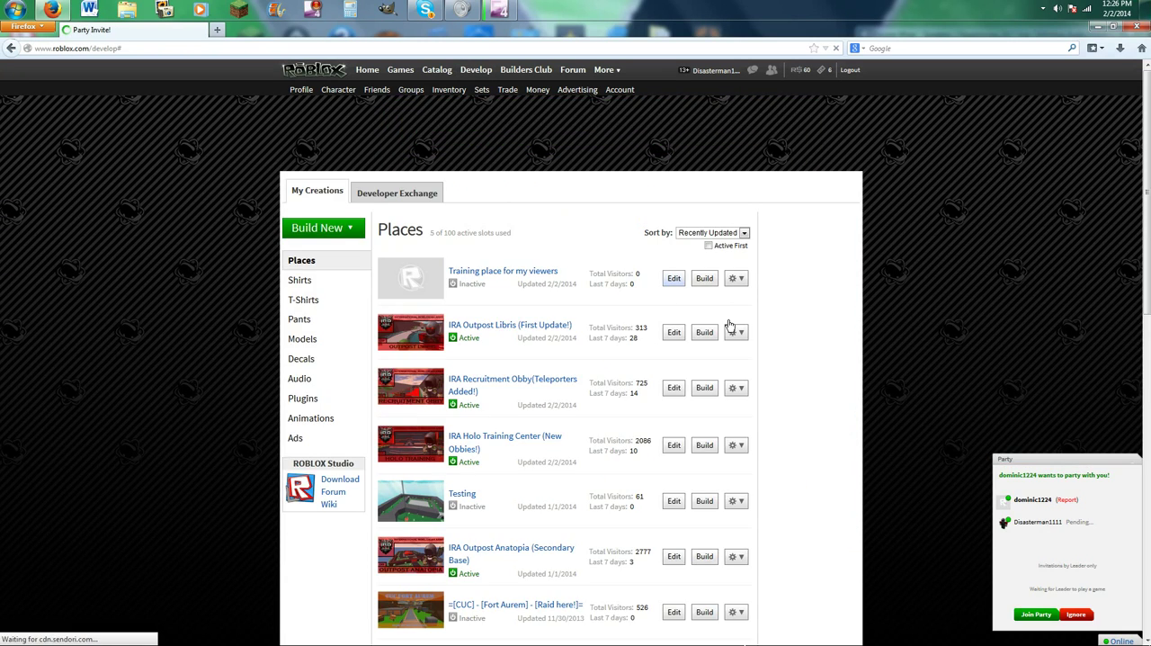
{"action": "left_click", "coordinate": [1027, 615]}
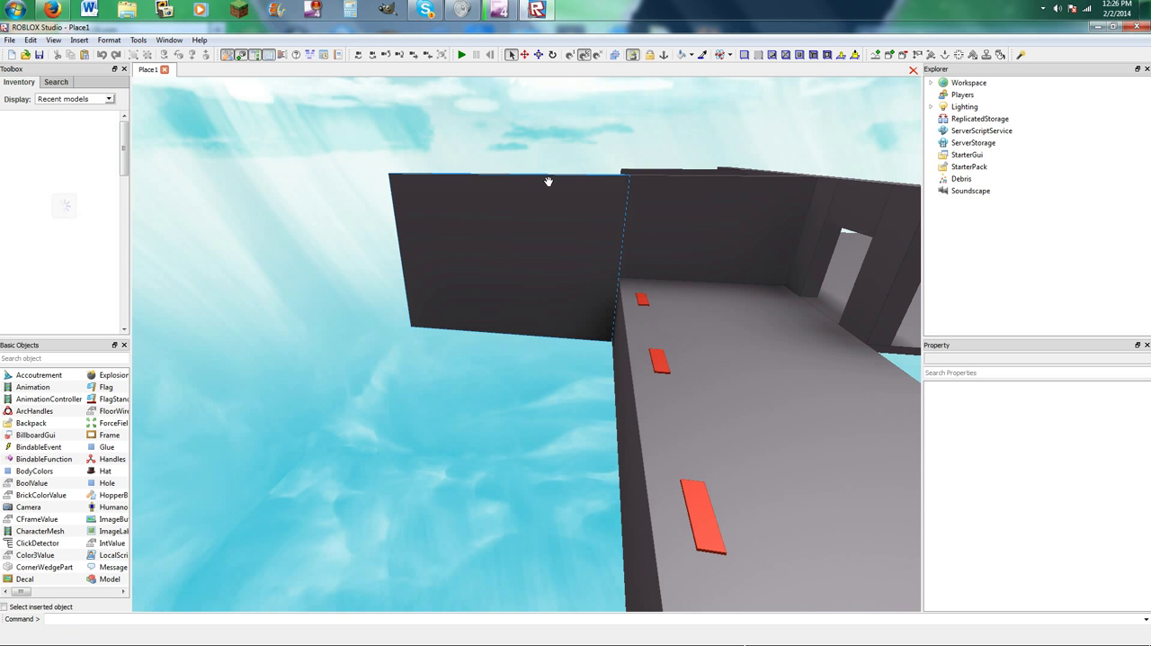
Insert the saved Teleporters model from My Models into the place and ungroup it.
{"action": "right_click_drag", "start_coordinate": [549, 181], "coordinate": [103, 103]}
{"action": "left_click", "coordinate": [104, 99]}
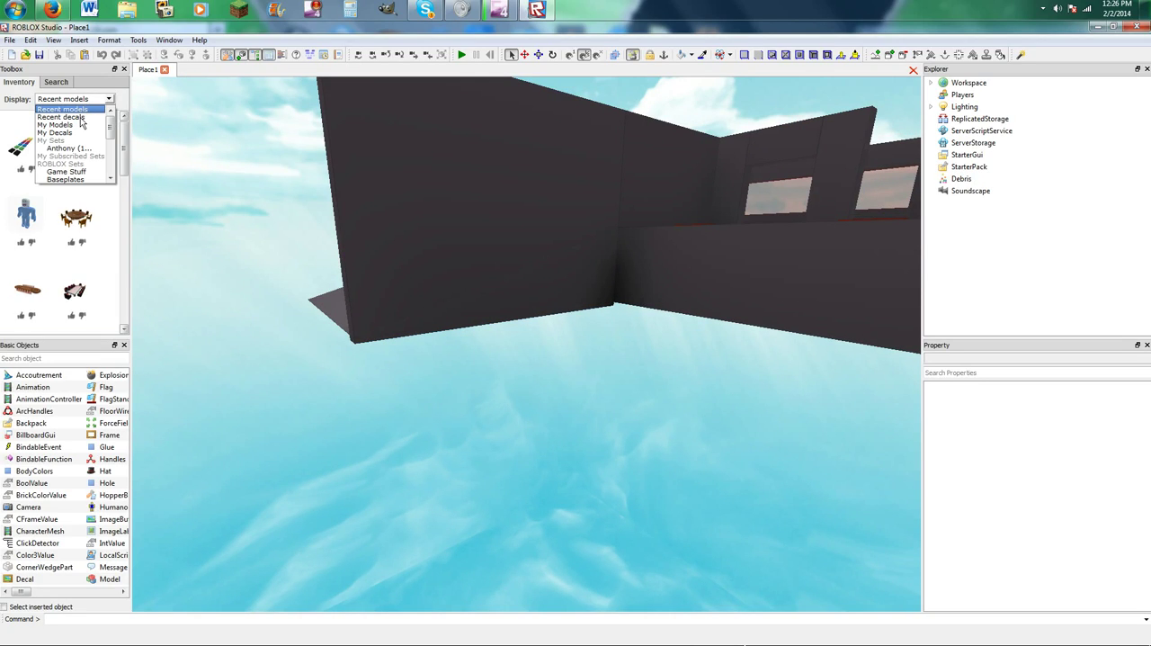
{"action": "left_click", "coordinate": [78, 125]}
{"action": "left_click", "coordinate": [32, 145]}
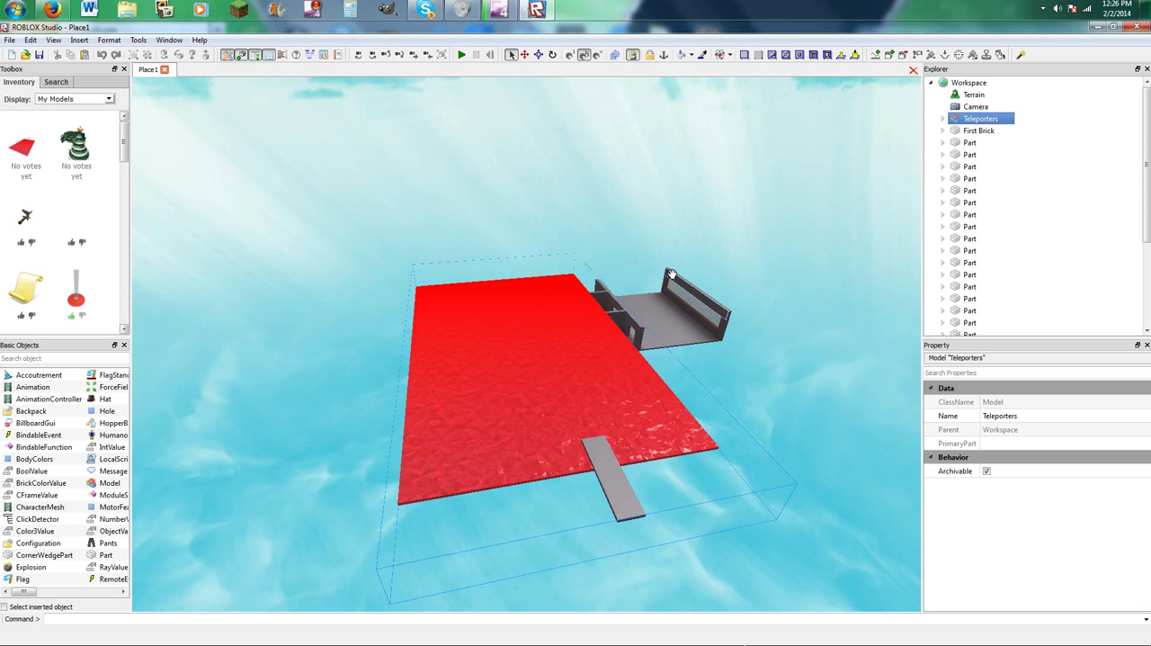
{"action": "left_click", "coordinate": [552, 164]}
{"action": "left_click", "coordinate": [532, 355]}
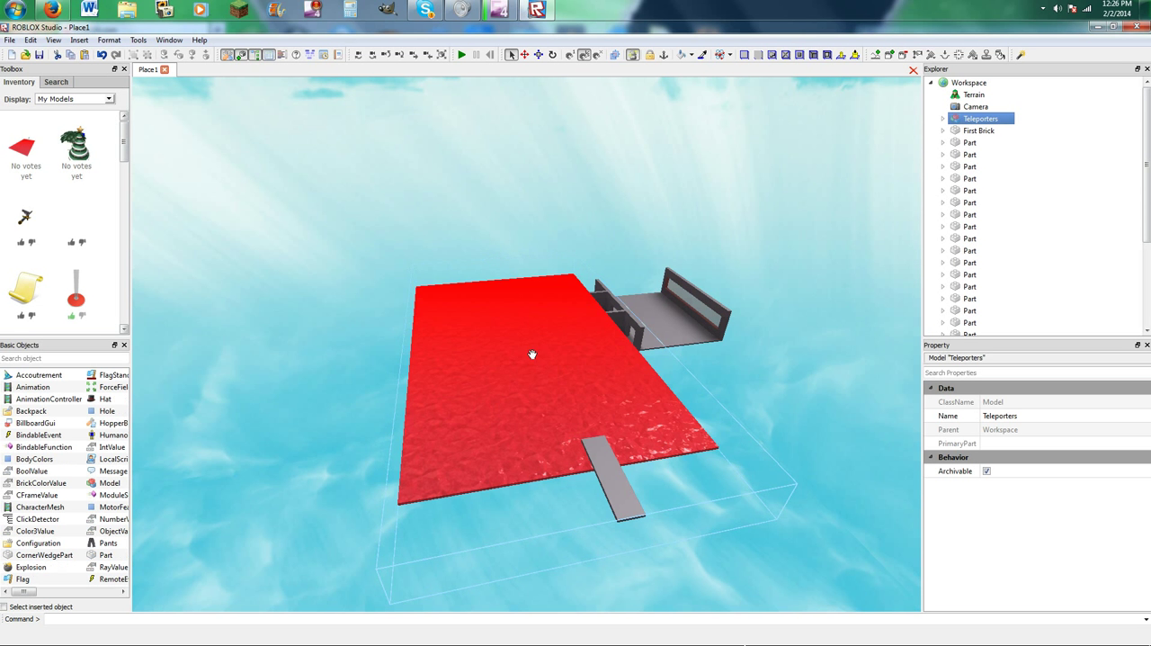
{"action": "key", "text": "ctrl+u"}
{"action": "left_click", "coordinate": [554, 241]}
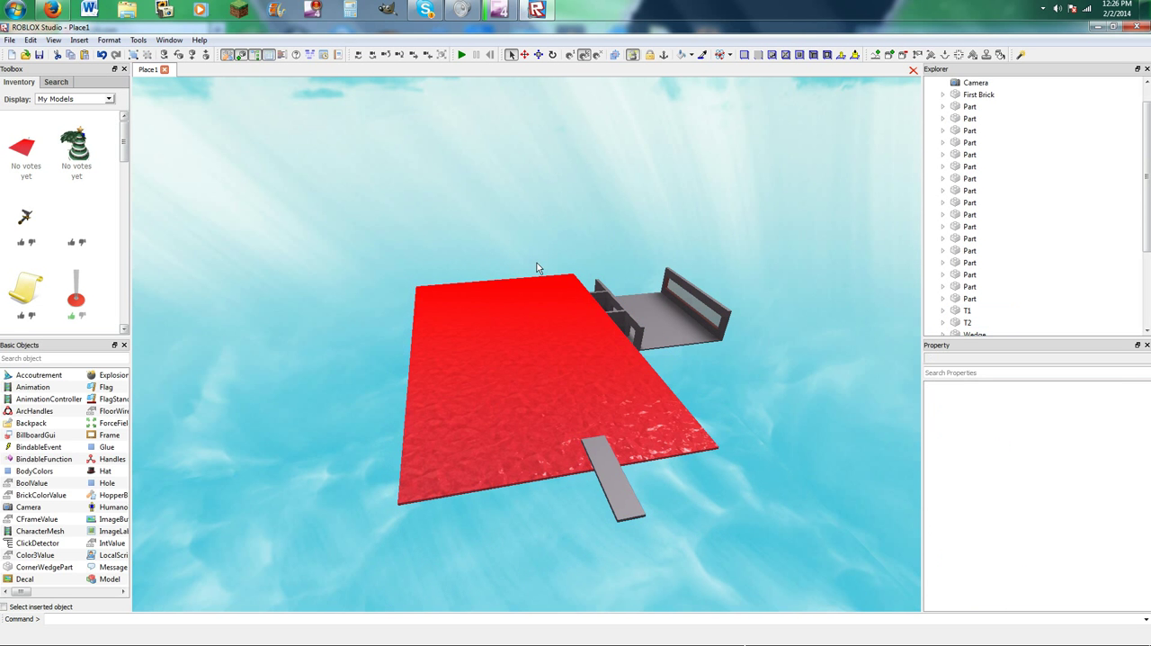
Shrink the large red T1 floor part along both its length and width.
{"action": "left_click", "coordinate": [514, 285]}
{"action": "left_click", "coordinate": [537, 55]}
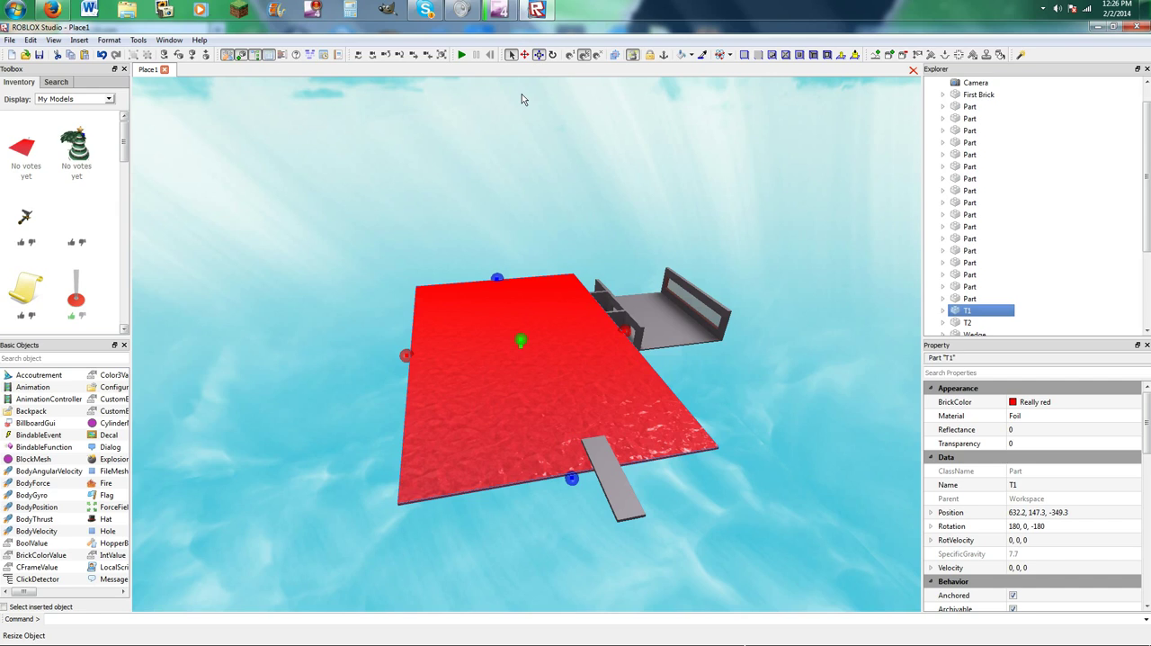
{"action": "left_click_drag", "start_coordinate": [495, 270], "coordinate": [566, 464]}
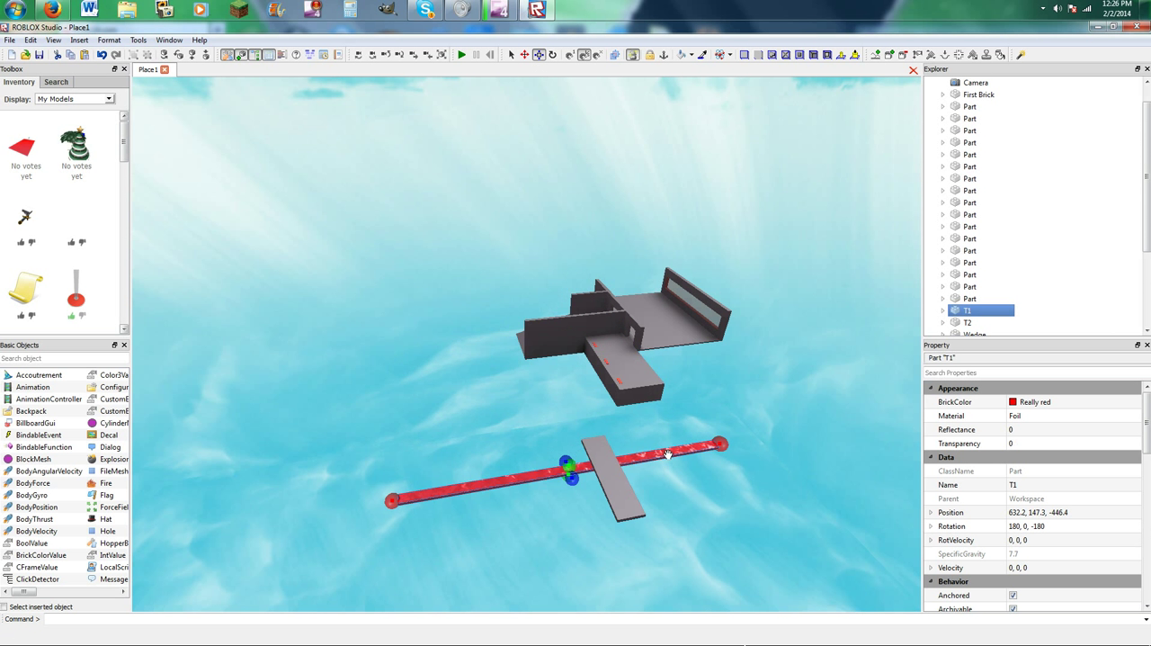
{"action": "left_click_drag", "start_coordinate": [713, 444], "coordinate": [530, 326]}
Fit the red T1 part against the side floor and the dark grey wall, and stretch it outward into a large floor.
{"action": "left_click_drag", "start_coordinate": [398, 402], "coordinate": [353, 399]}
{"action": "left_click_drag", "start_coordinate": [519, 424], "coordinate": [690, 419]}
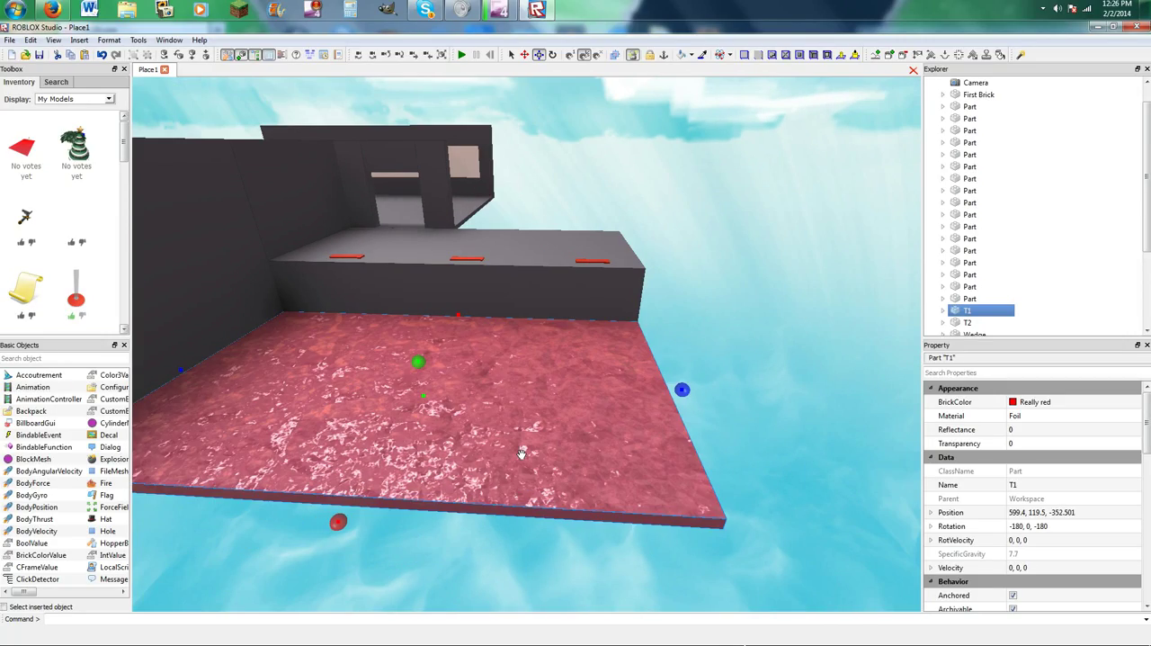
{"action": "left_click_drag", "start_coordinate": [337, 522], "coordinate": [357, 492]}
{"action": "scroll", "coordinate": [357, 492], "scroll_direction": "down", "scroll_amount": 10}
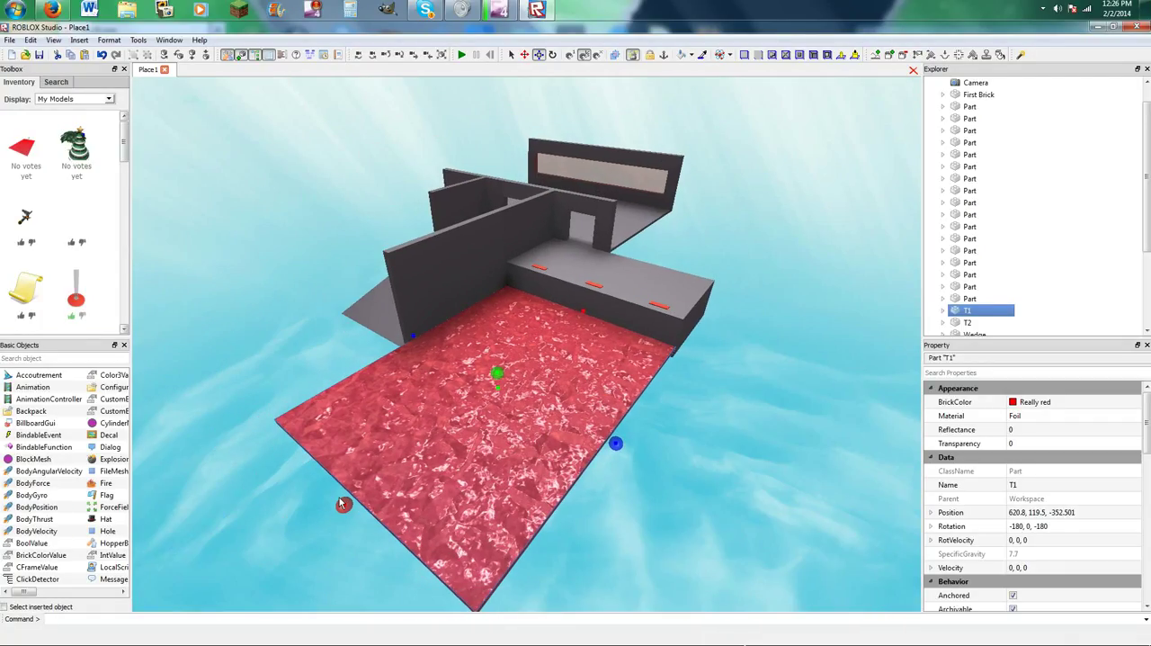